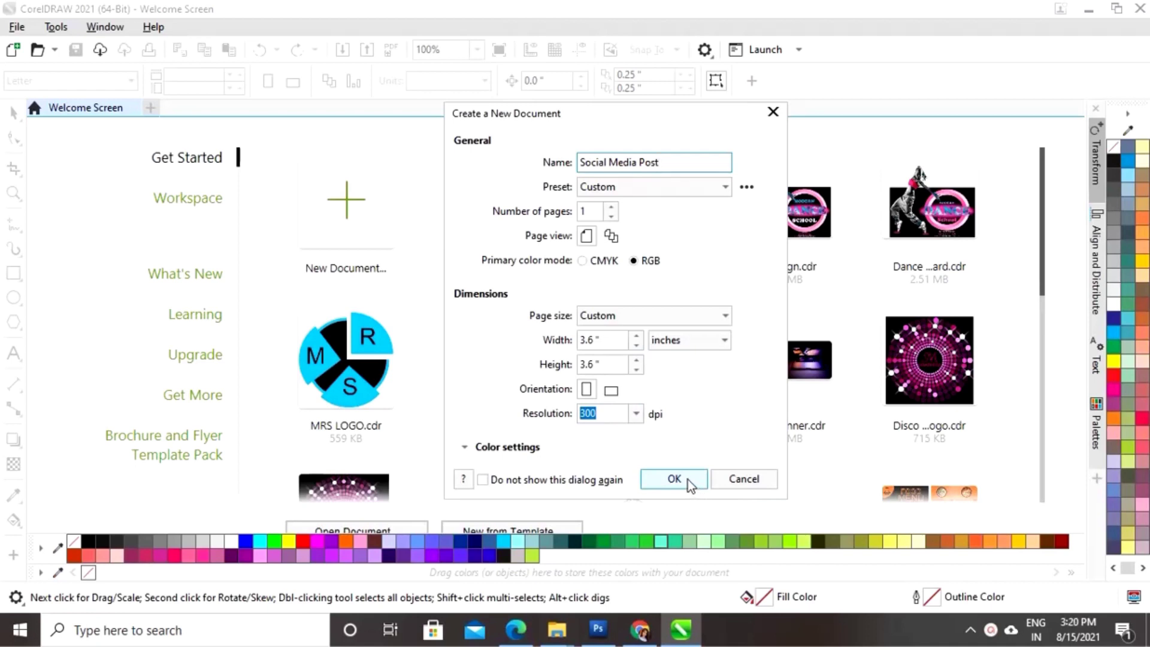
- Confirm the new Social Media Post document at 3.6 × 3.6 inches, RGB, 300 dpi
{"action": "left_click", "coordinate": [688, 483]}
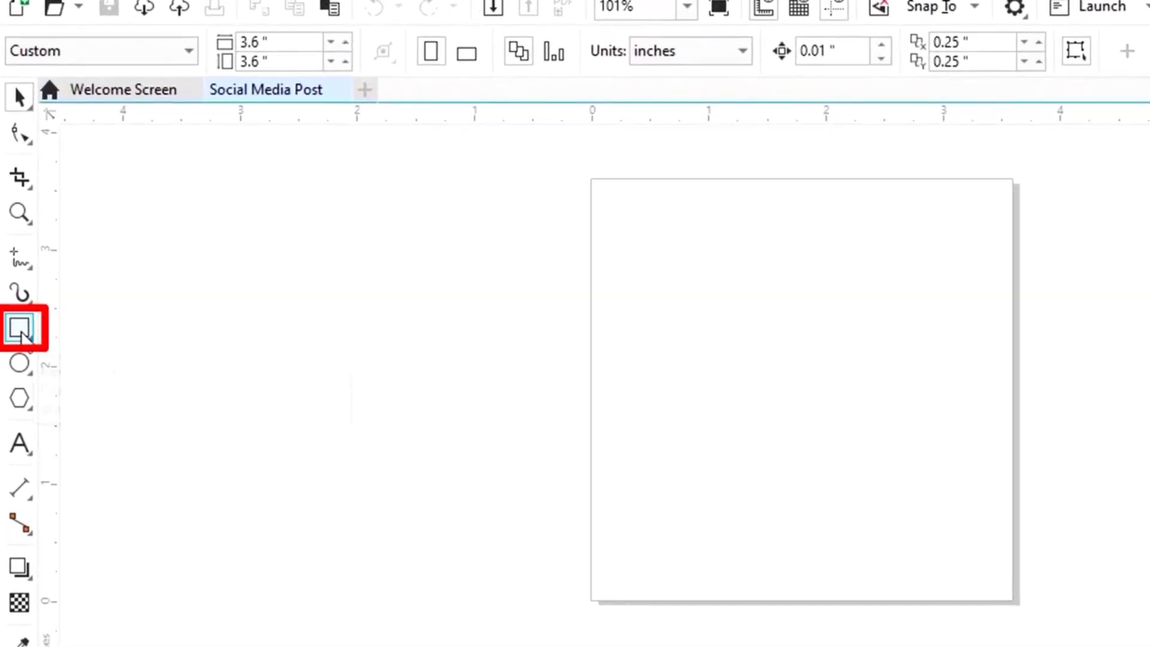
- Draw a rectangle over the page and set its width and height to 3.6 inches
{"action": "left_click", "coordinate": [19, 328]}
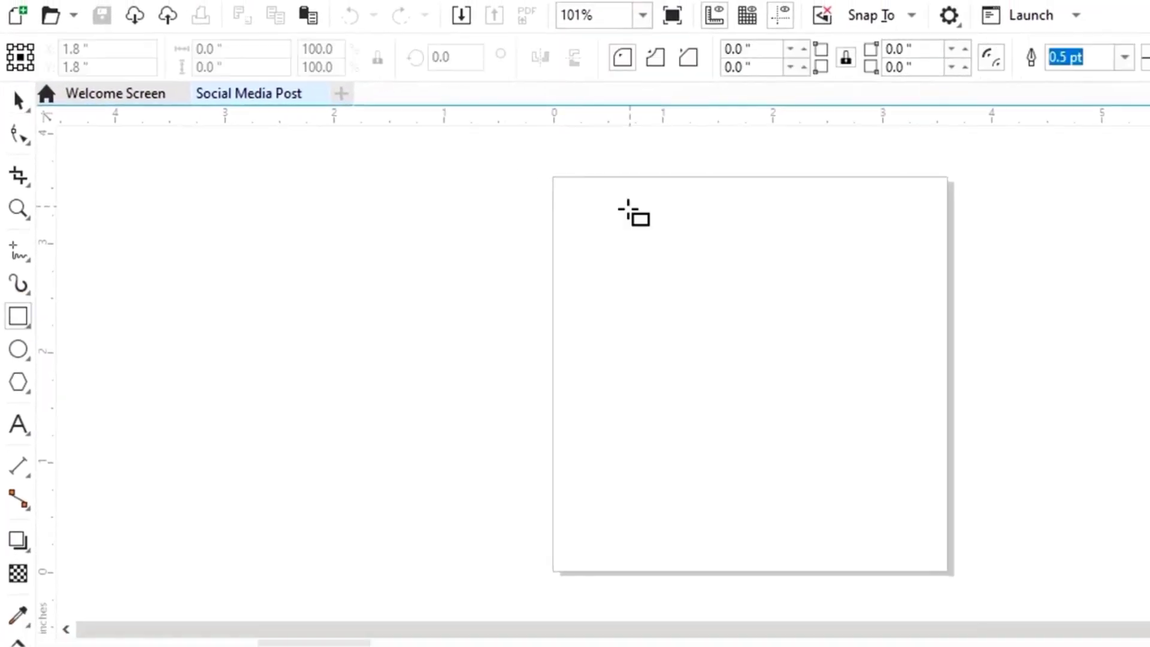
{"action": "left_click_drag", "start_coordinate": [591, 179], "coordinate": [788, 357]}
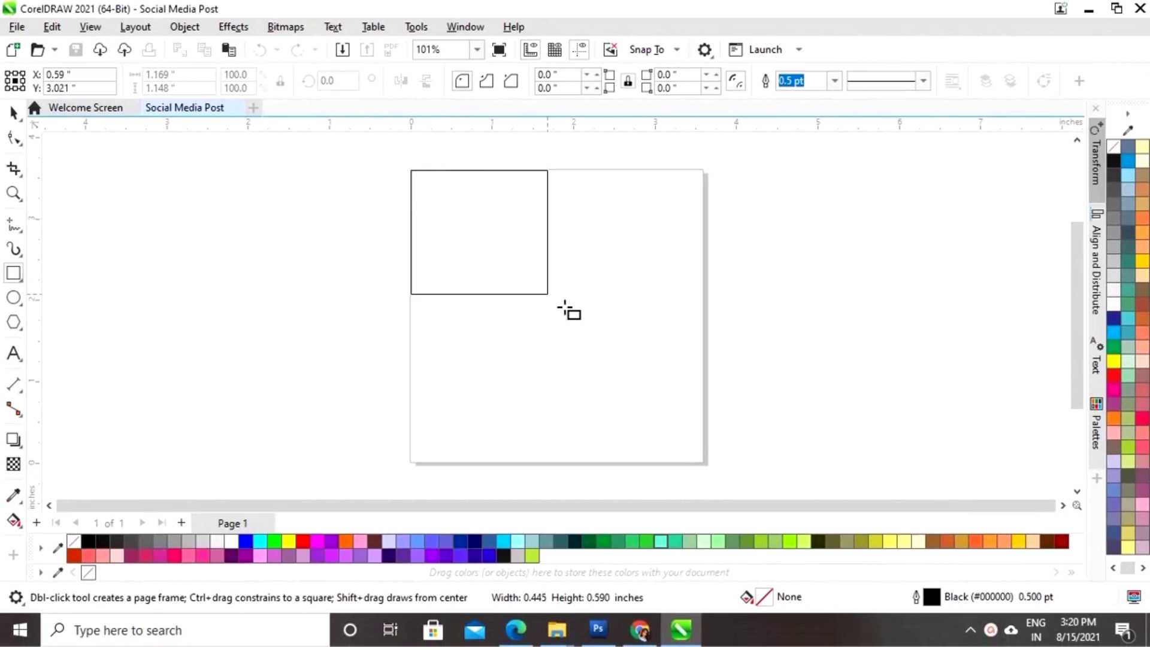
{"action": "mouse_move", "coordinate": [565, 307]}
{"action": "left_mouse_down"}
{"action": "mouse_move", "coordinate": [719, 426]}
{"action": "mouse_move", "coordinate": [702, 460]}
{"action": "left_mouse_up"}
{"action": "left_click", "coordinate": [158, 74]}
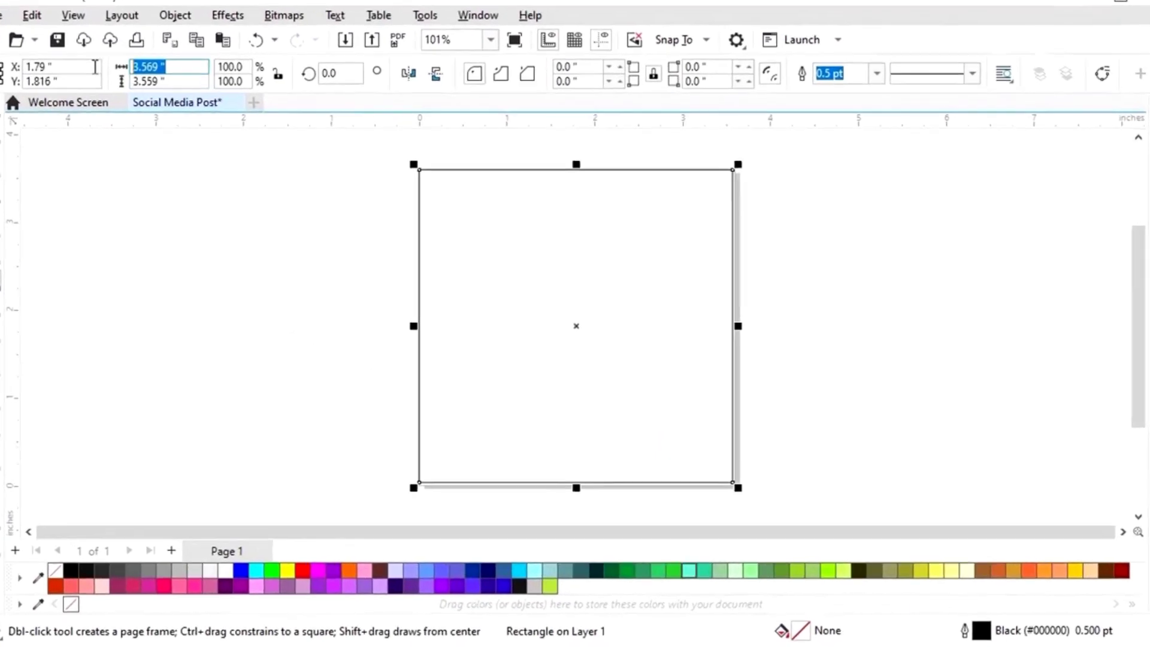
{"action": "type", "text": "3.6"}
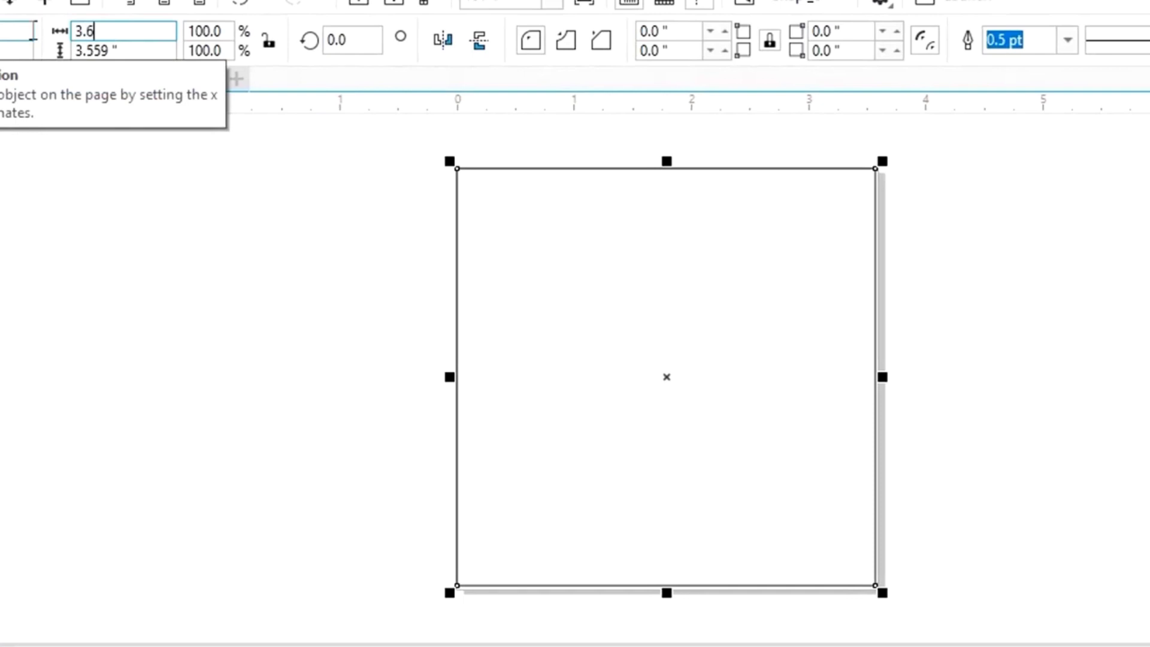
{"action": "key", "text": "Tab"}
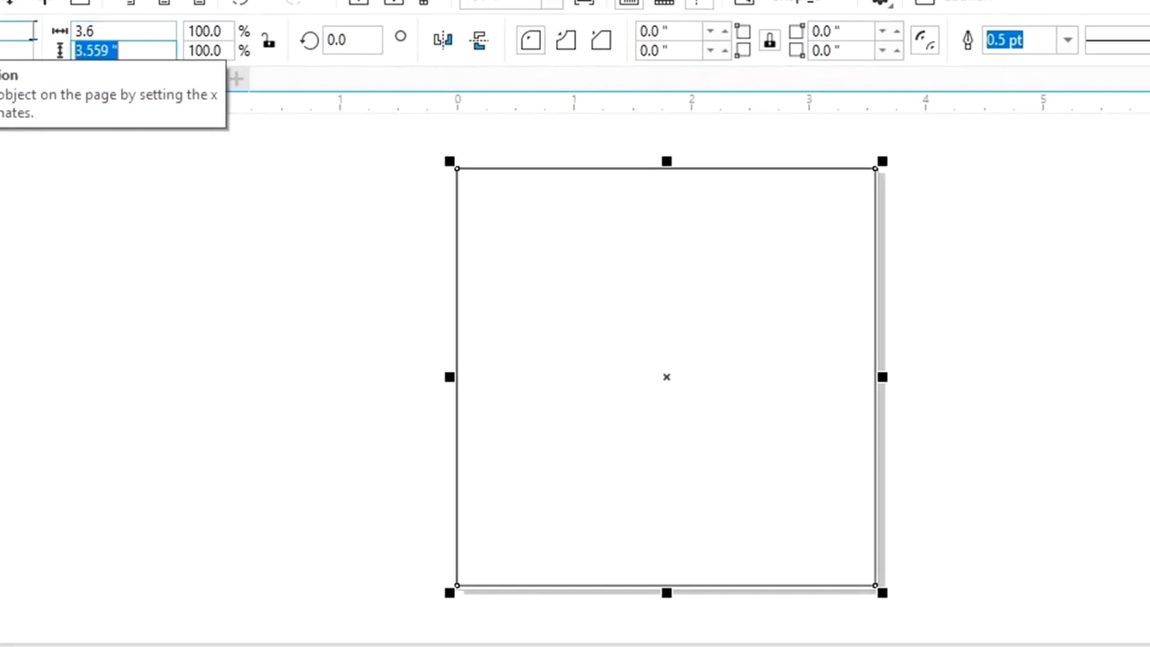
{"action": "type", "text": "3.6"}
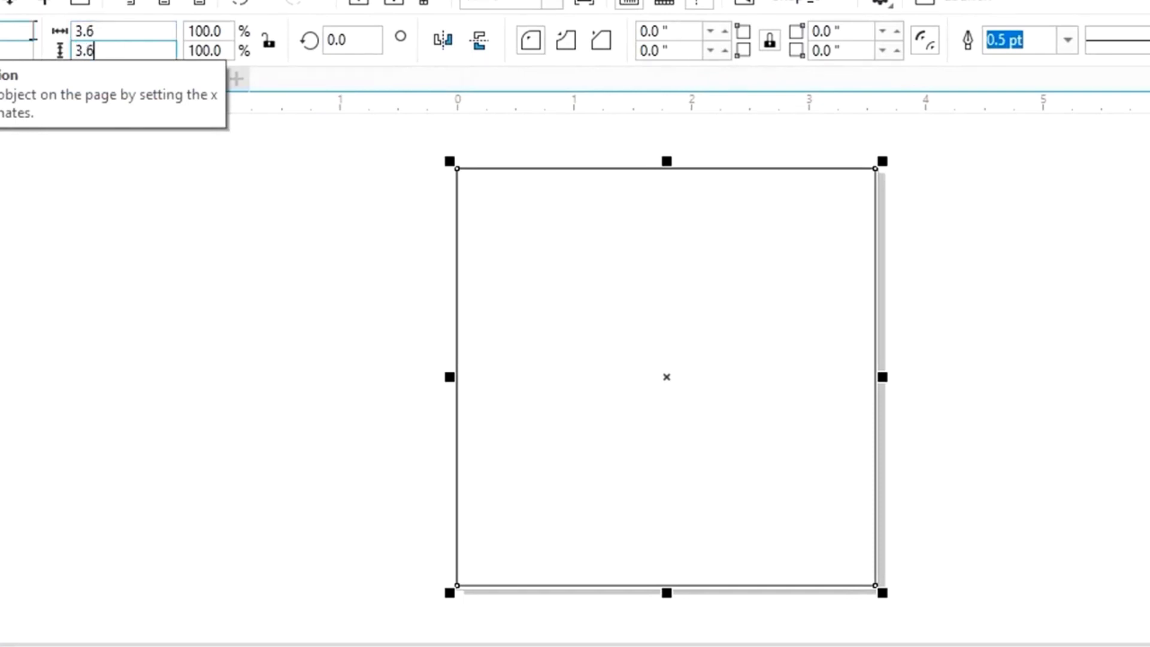
{"action": "key", "text": "Return"}
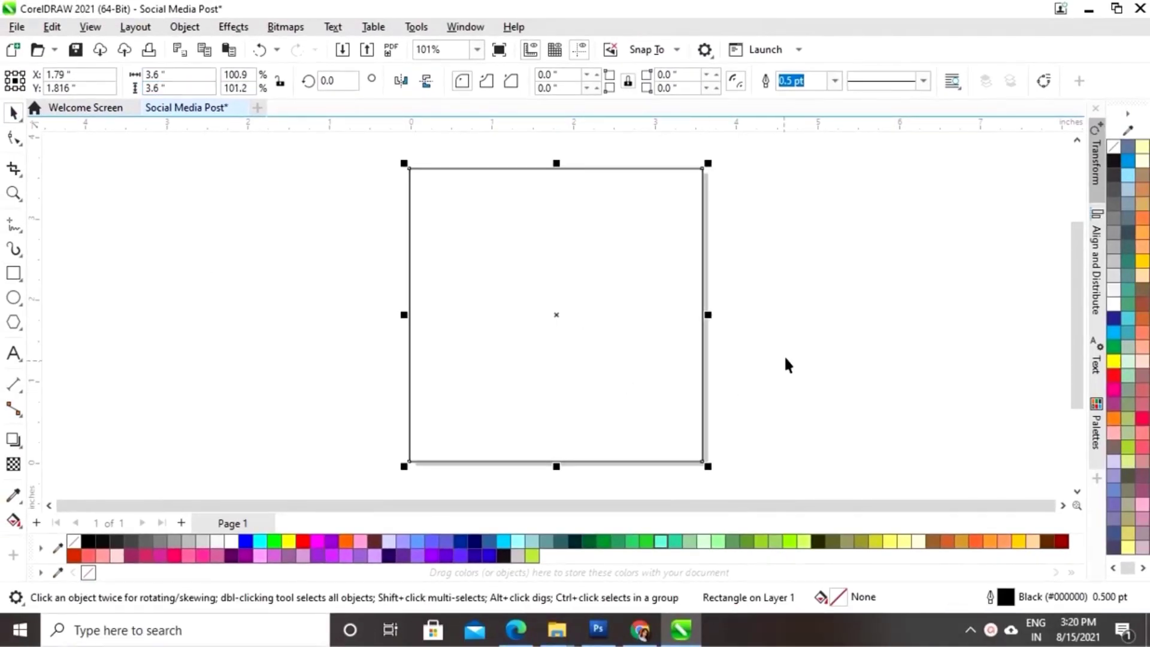
- Centre the square horizontally and vertically on the specified point X 1.8, Y 1.8 inches
{"action": "left_click", "coordinate": [732, 350]}
{"action": "left_click", "coordinate": [702, 347]}
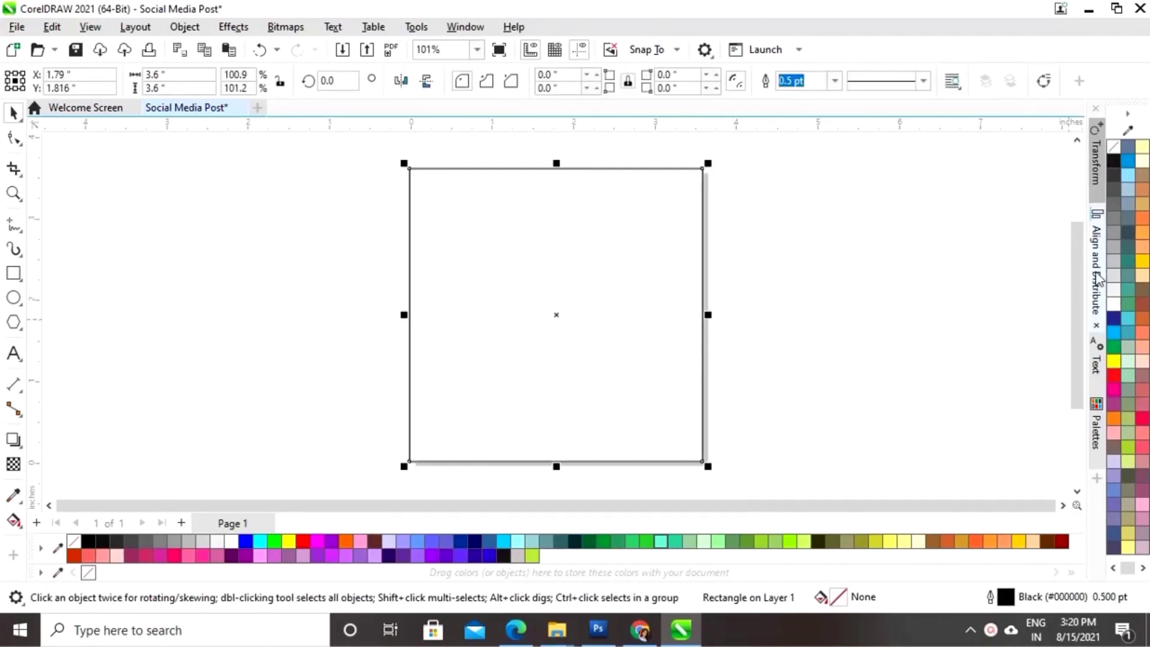
{"action": "left_click", "coordinate": [1098, 279]}
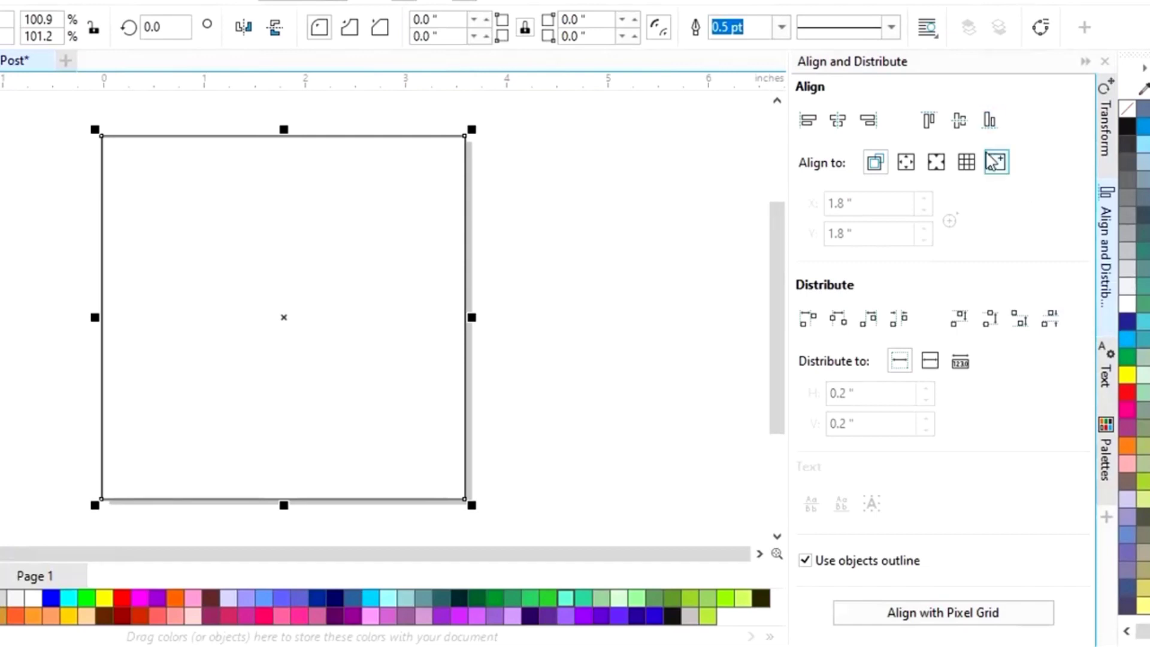
{"action": "left_click", "coordinate": [997, 163]}
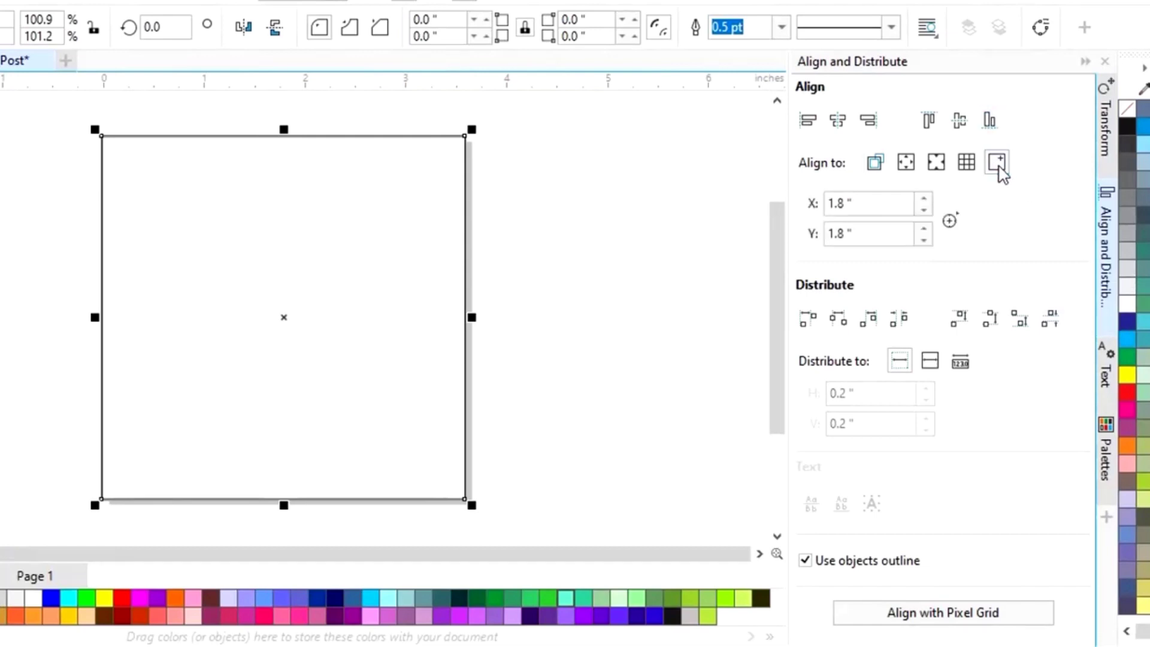
{"action": "left_click", "coordinate": [838, 121]}
{"action": "left_click", "coordinate": [961, 121]}
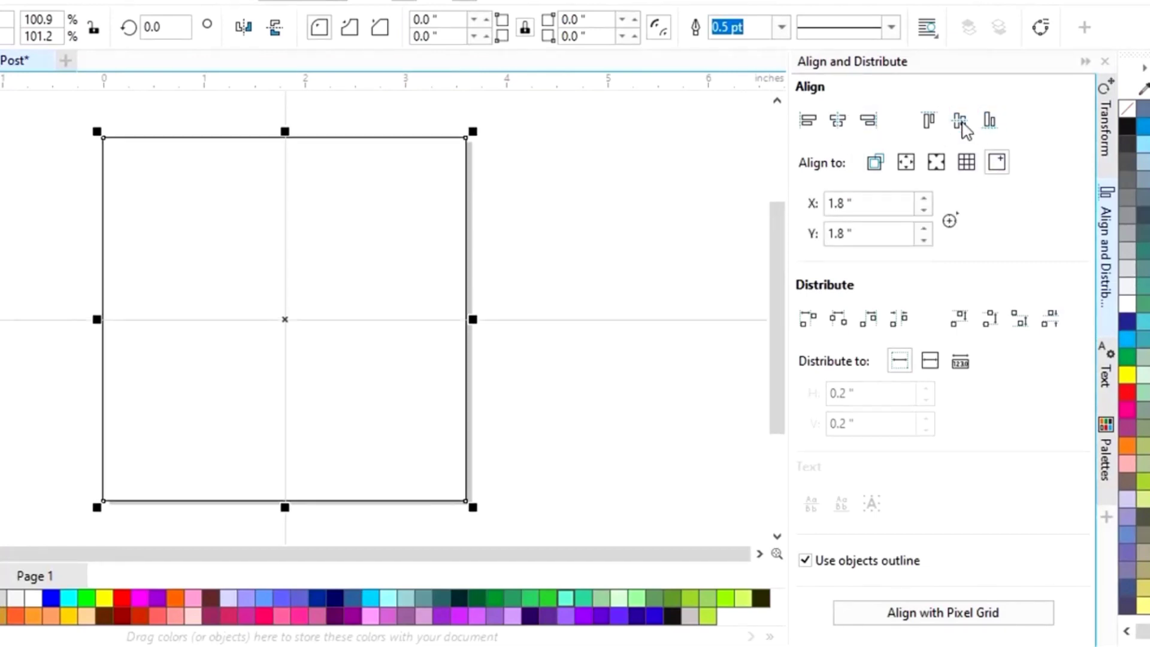
{"action": "left_click", "coordinate": [1084, 61]}
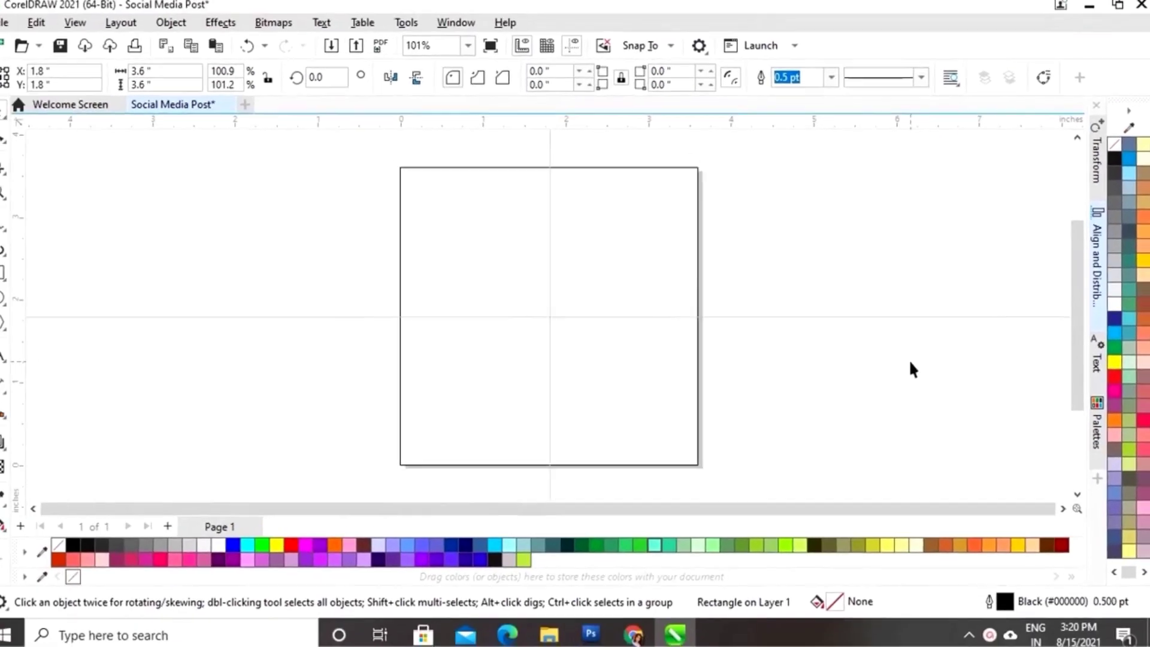
{"action": "left_click", "coordinate": [321, 363]}
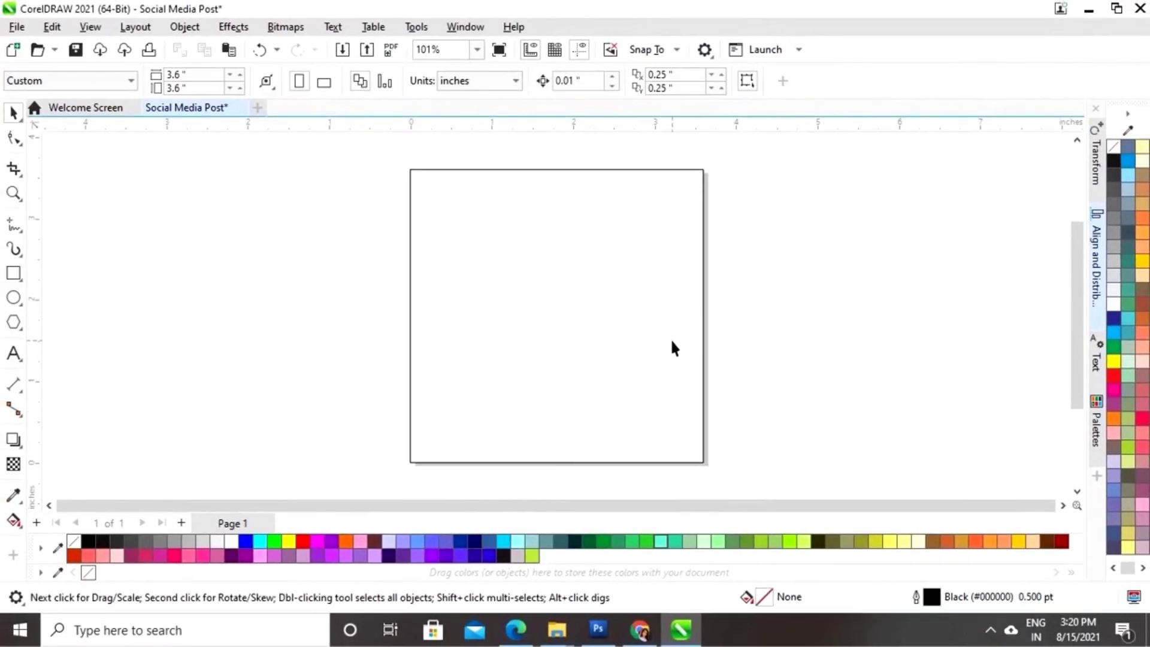
- Import the latte cup, coffee beans, coffee splash and cup icon images together
{"action": "left_click", "coordinate": [17, 27]}
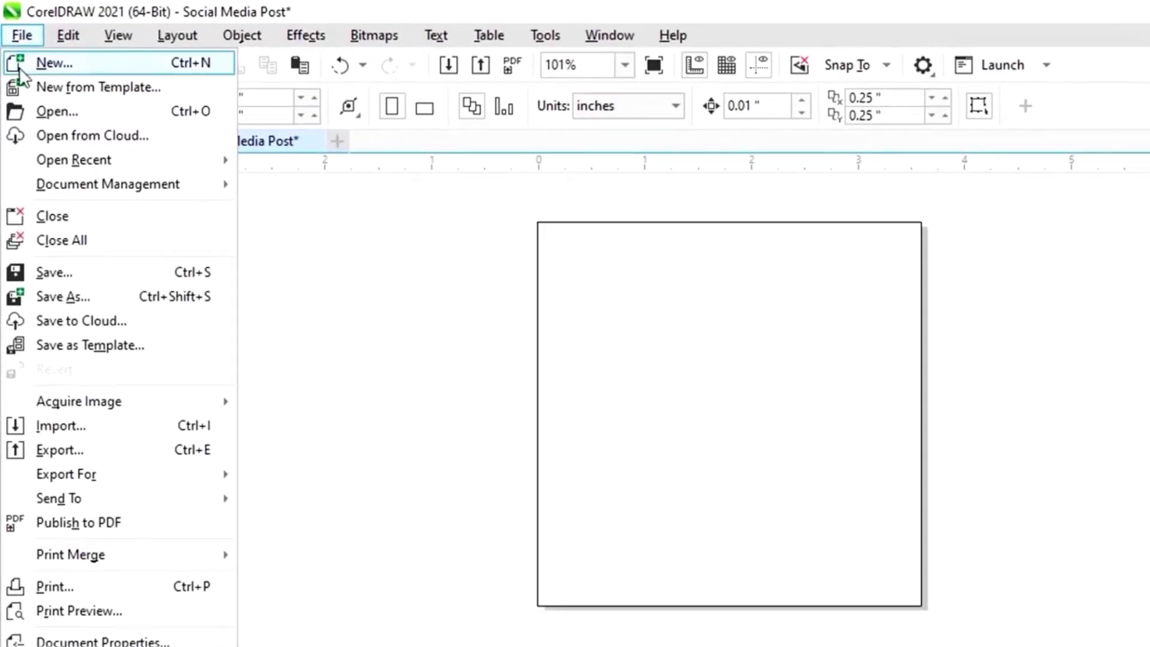
{"action": "key", "text": "Escape"}
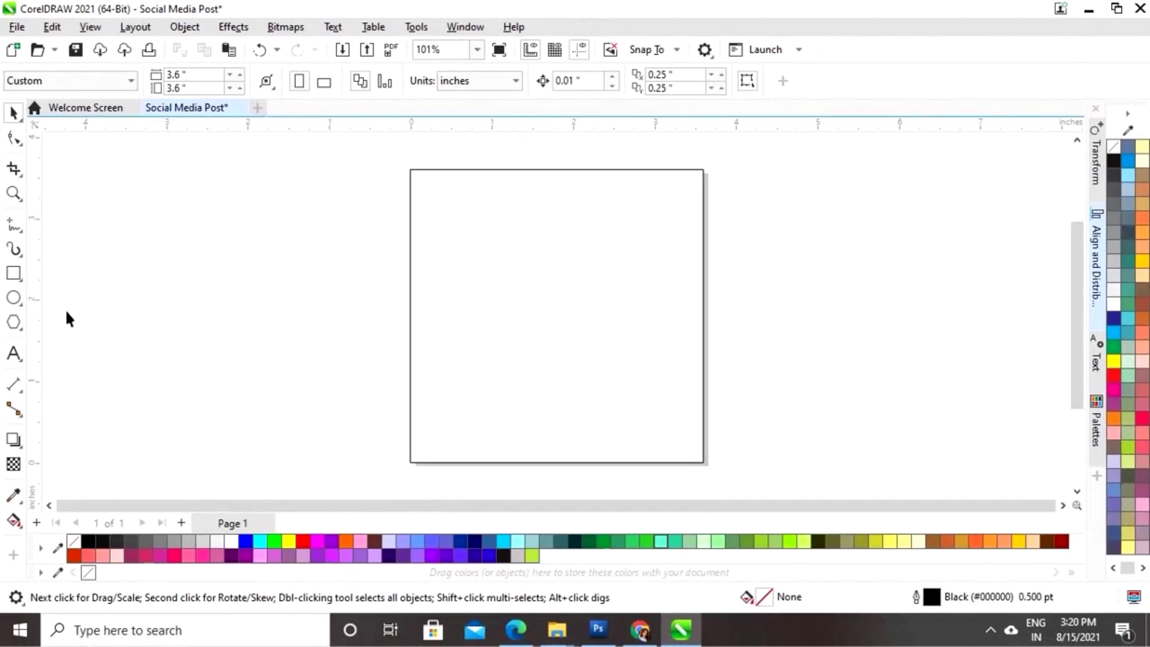
{"action": "left_click", "coordinate": [197, 150]}
{"action": "left_click", "coordinate": [469, 166], "text": "shift"}
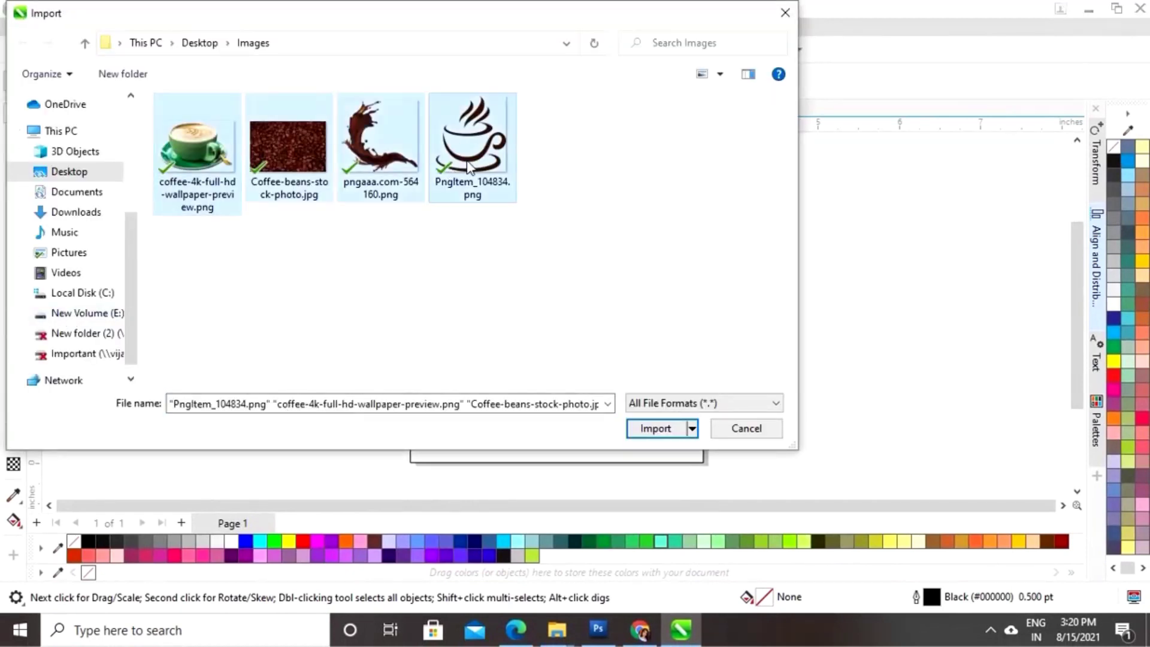
{"action": "left_click", "coordinate": [652, 435]}
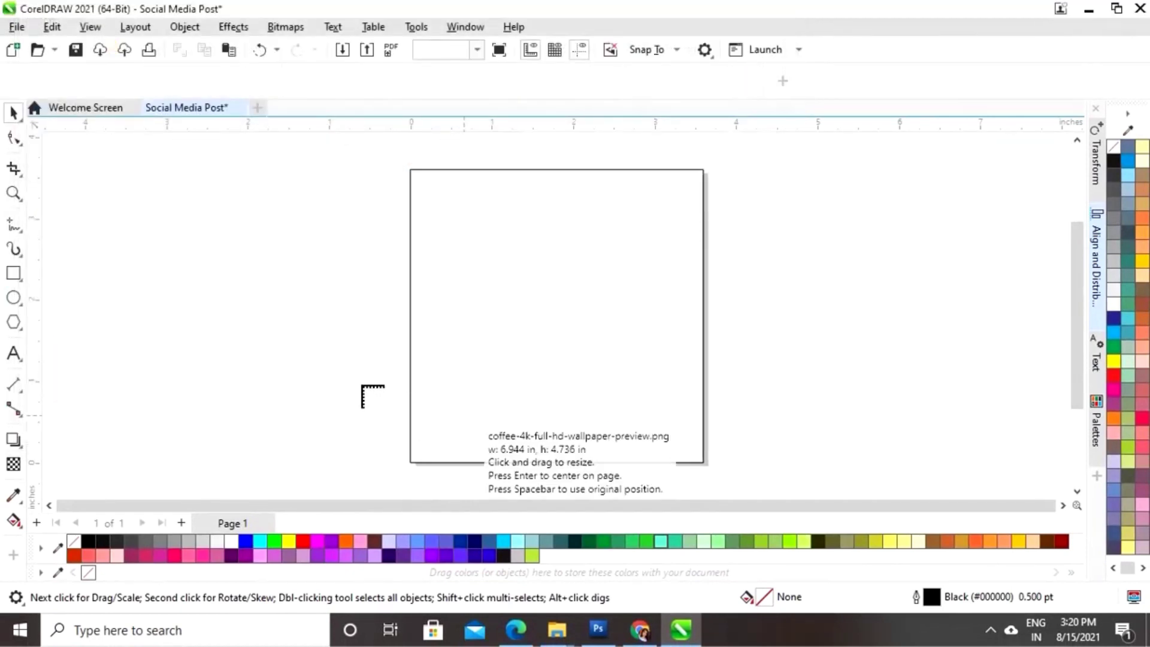
- Place the four imported images in two columns to the left of the page
{"action": "left_click_drag", "start_coordinate": [59, 173], "coordinate": [203, 272]}
{"action": "left_click_drag", "start_coordinate": [63, 304], "coordinate": [203, 394]}
{"action": "left_click_drag", "start_coordinate": [245, 183], "coordinate": [400, 303]}
{"action": "left_click_drag", "start_coordinate": [244, 322], "coordinate": [390, 473]}
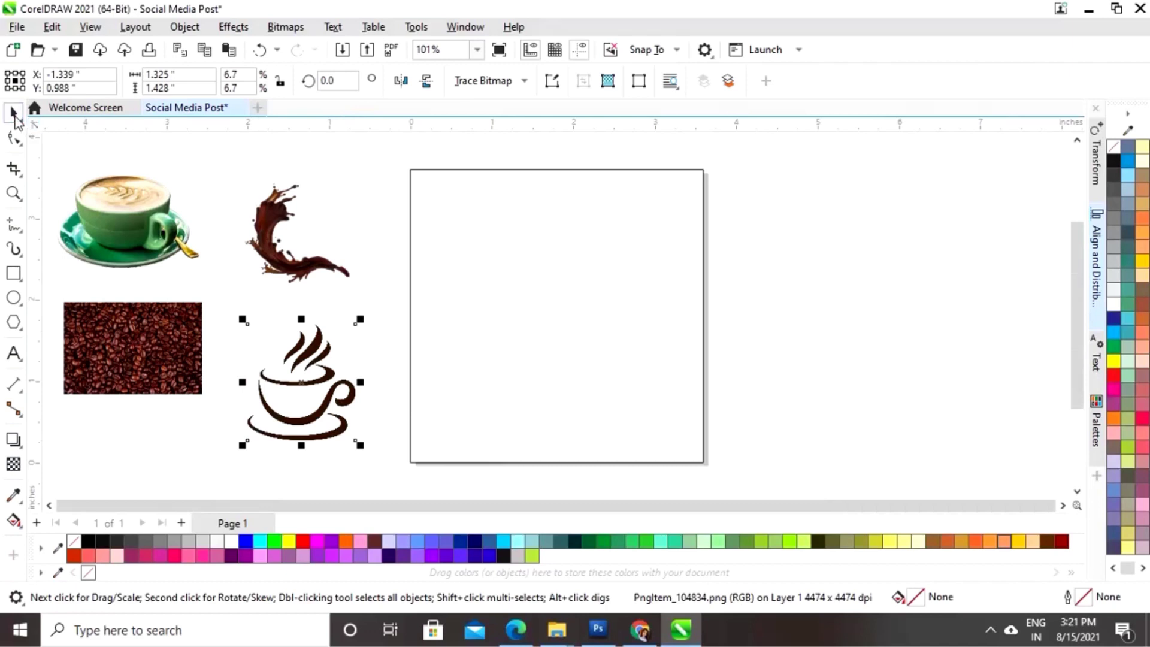
- Leave a copy of the page-sized square to the right of the page
{"action": "left_click", "coordinate": [452, 318]}
{"action": "left_click", "coordinate": [565, 170]}
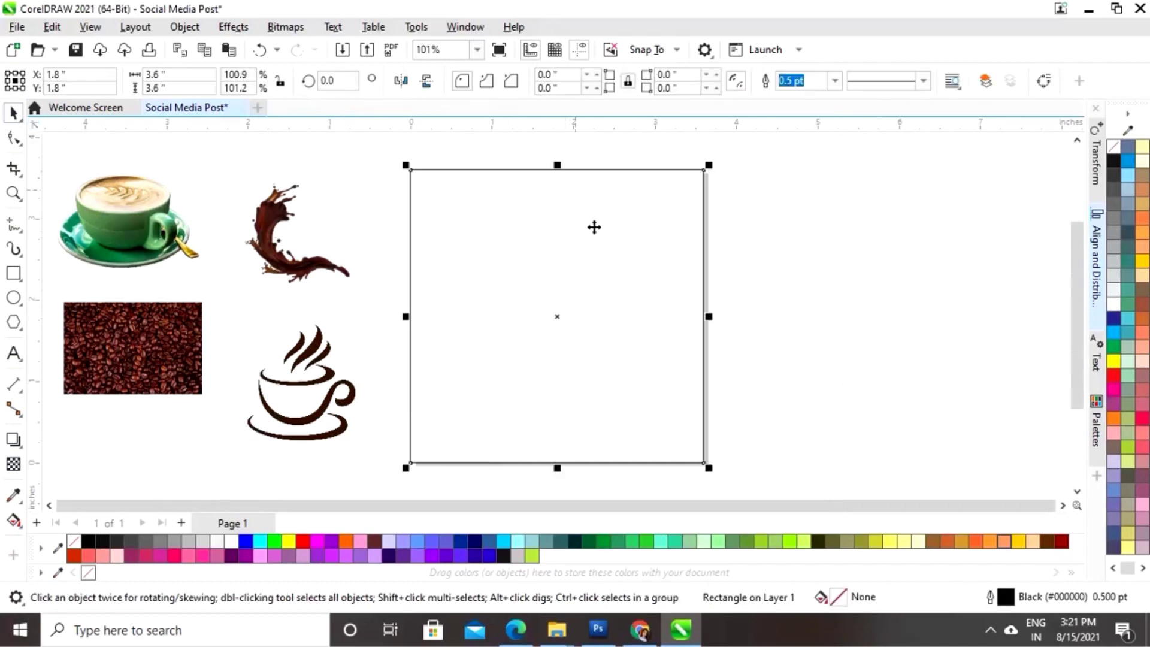
{"action": "left_click_drag", "start_coordinate": [561, 320], "coordinate": [887, 316]}
{"action": "left_click", "coordinate": [695, 481]}
{"action": "left_click", "coordinate": [636, 462]}
- Move the coffee beans photo onto the page square and enlarge it to cover the page
{"action": "left_click", "coordinate": [168, 355]}
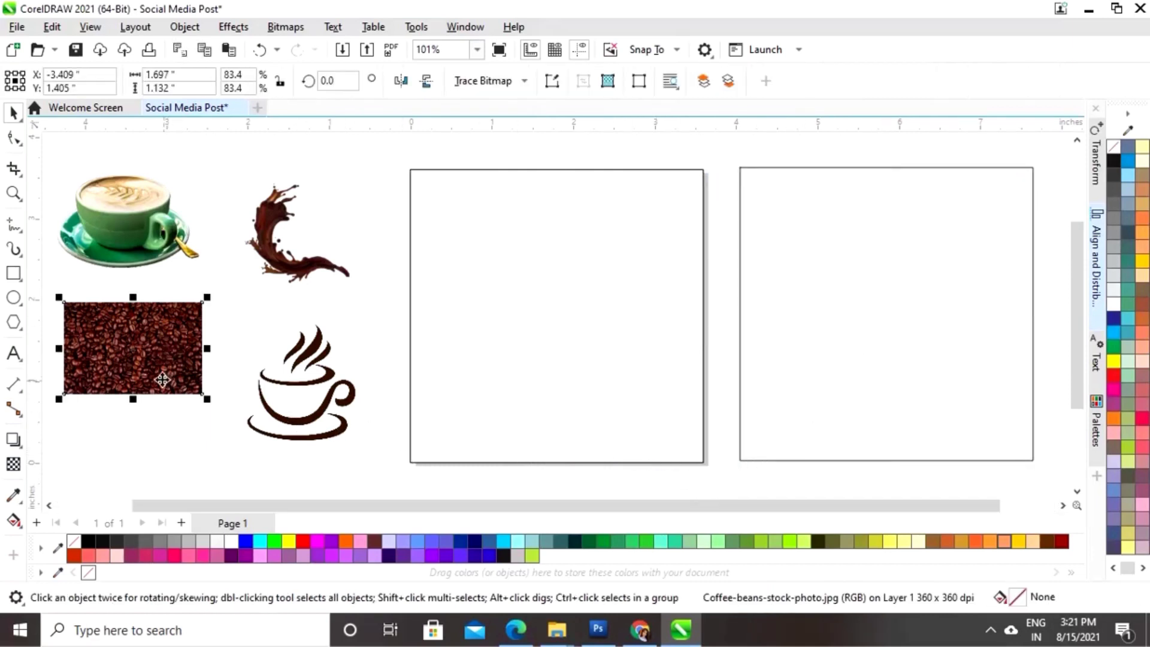
{"action": "left_click_drag", "start_coordinate": [145, 347], "coordinate": [485, 415]}
{"action": "left_click_drag", "start_coordinate": [545, 367], "coordinate": [647, 321]}
{"action": "left_click_drag", "start_coordinate": [515, 383], "coordinate": [577, 255]}
{"action": "left_click_drag", "start_coordinate": [555, 372], "coordinate": [561, 463]}
{"action": "left_click_drag", "start_coordinate": [591, 315], "coordinate": [588, 365]}
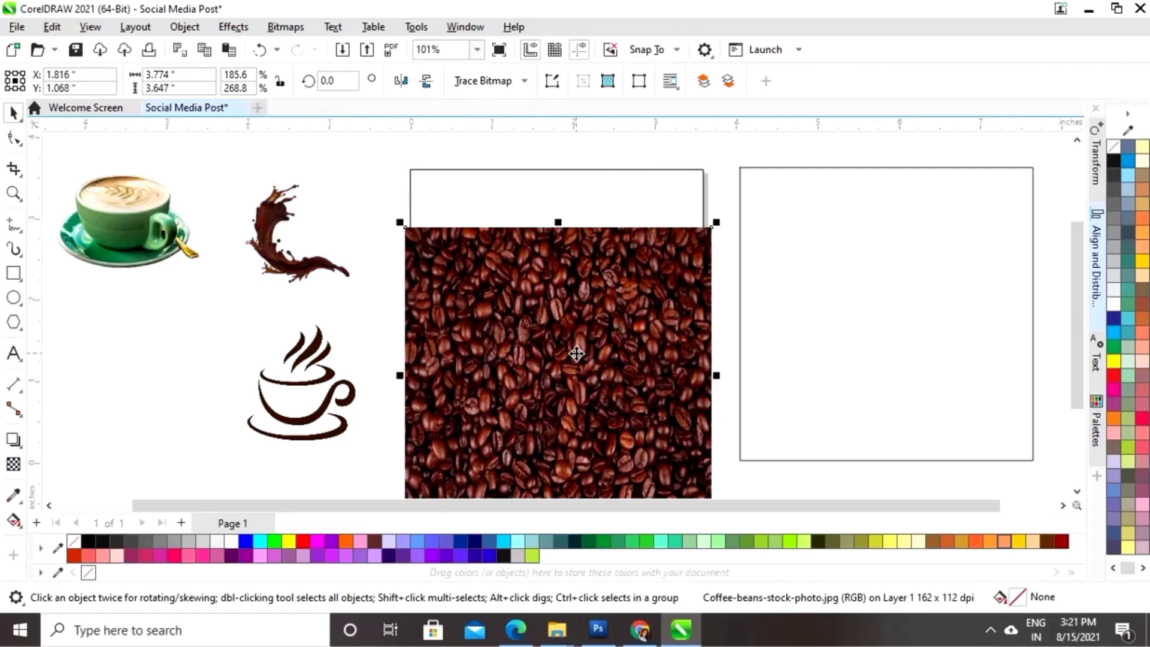
- PowerClip the bean photo inside the page square and adjust it to cover it fully
{"action": "right_click", "coordinate": [576, 354]}
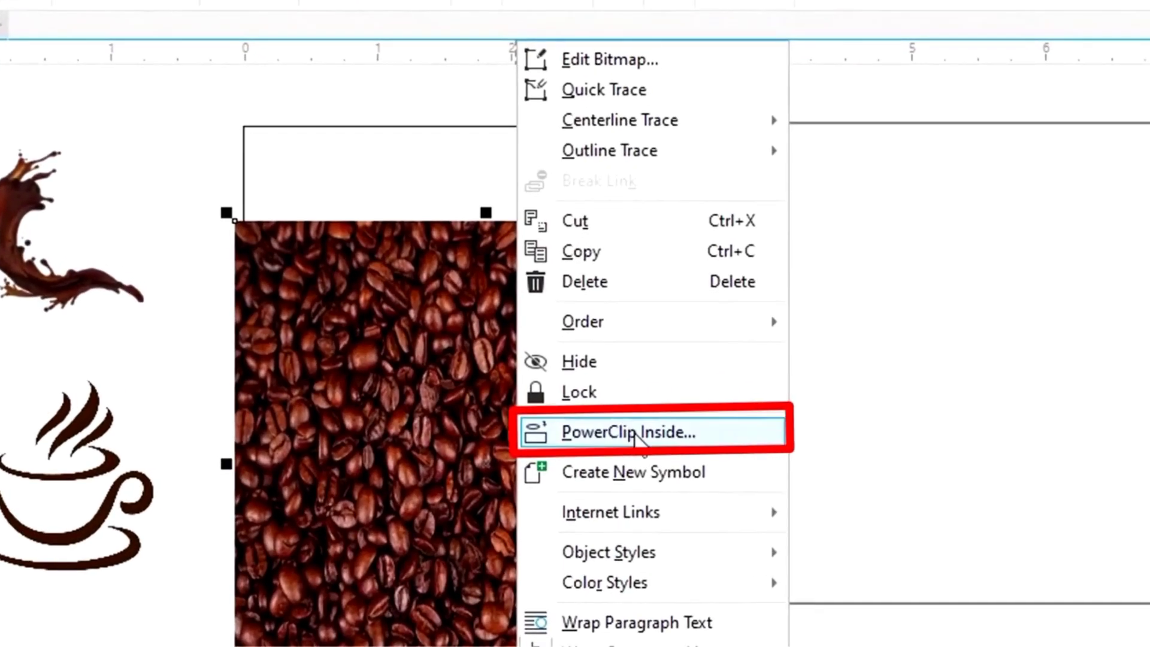
{"action": "left_click", "coordinate": [634, 434]}
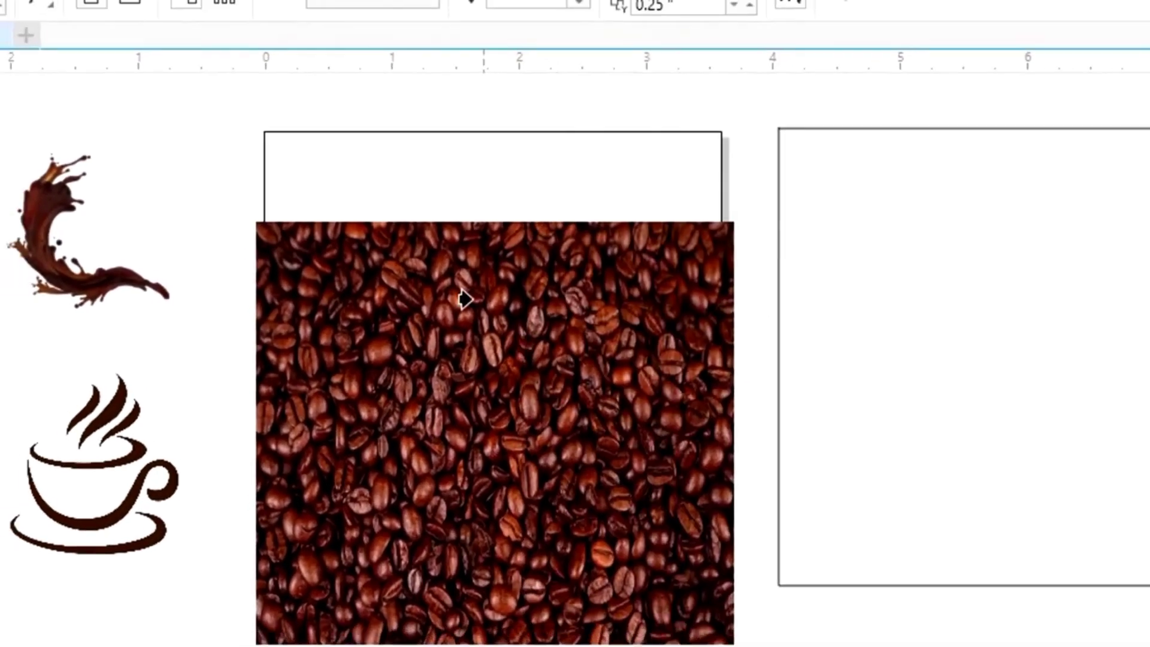
{"action": "left_click", "coordinate": [392, 204]}
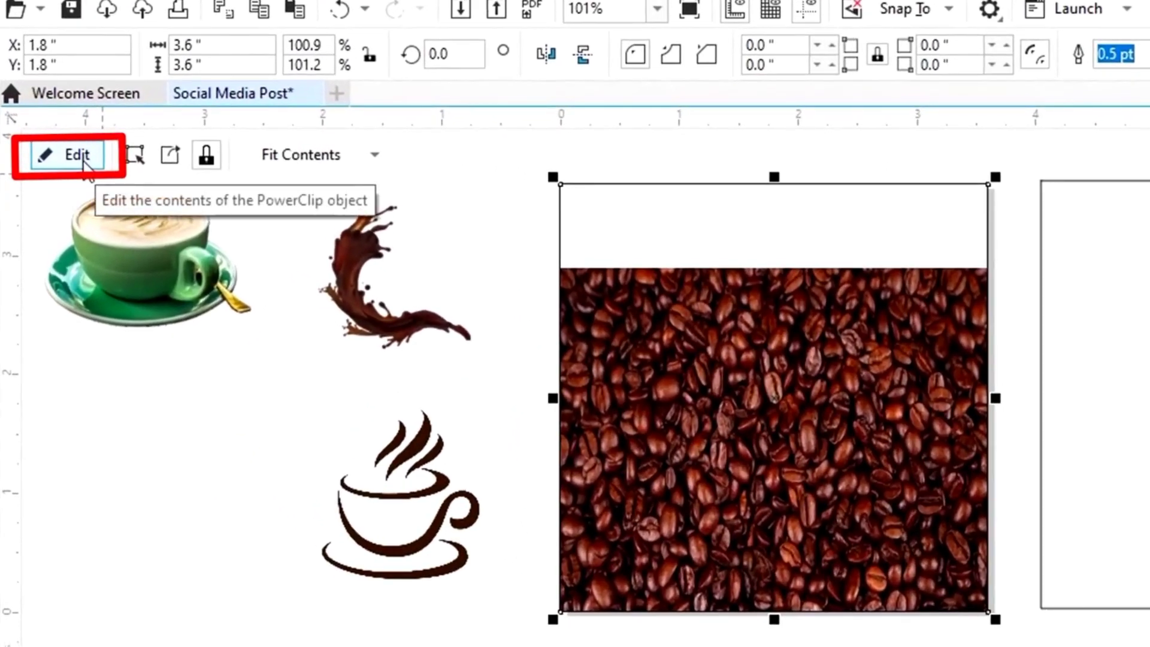
{"action": "left_click", "coordinate": [83, 159]}
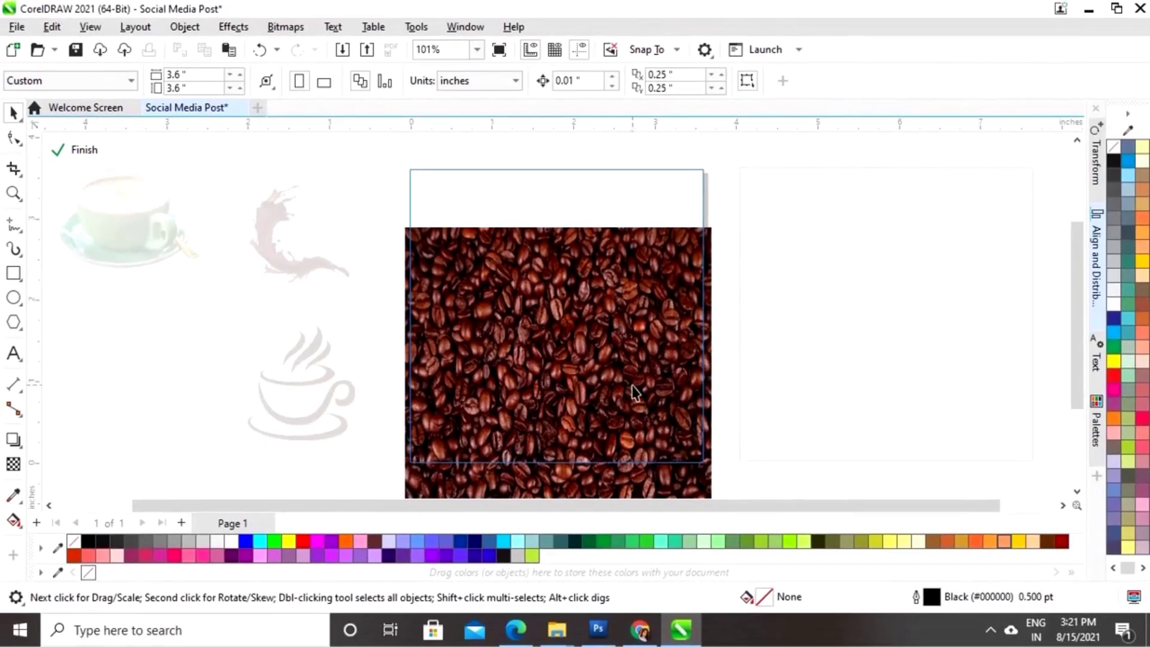
{"action": "left_click_drag", "start_coordinate": [590, 389], "coordinate": [584, 326]}
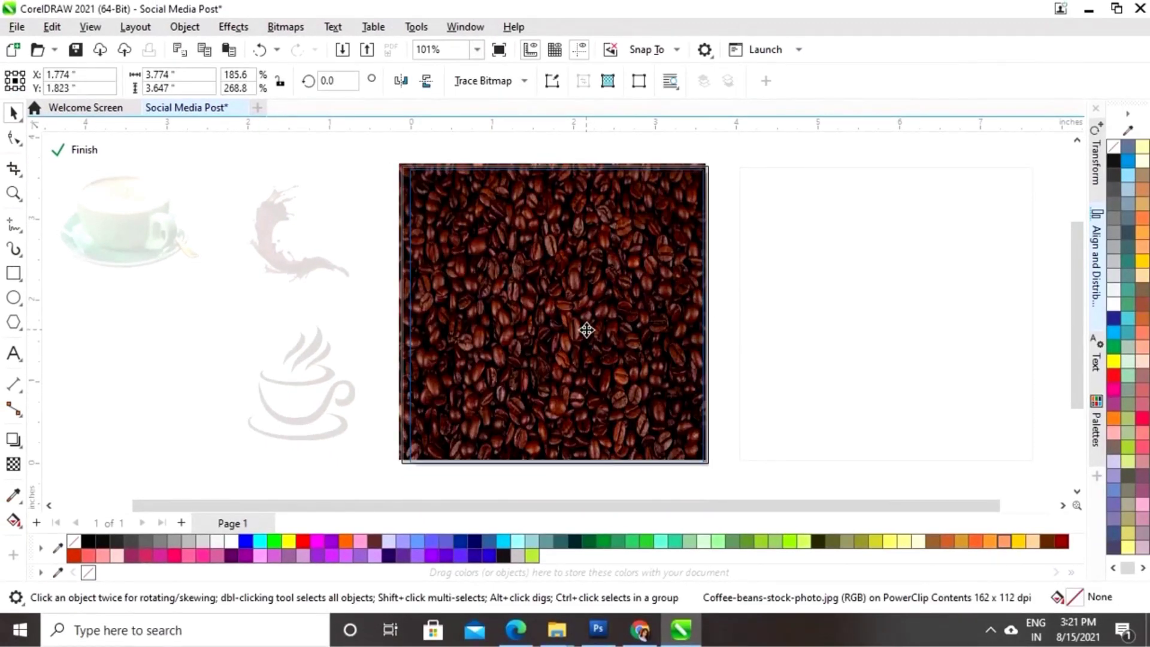
{"action": "left_click_drag", "start_coordinate": [554, 469], "coordinate": [555, 478]}
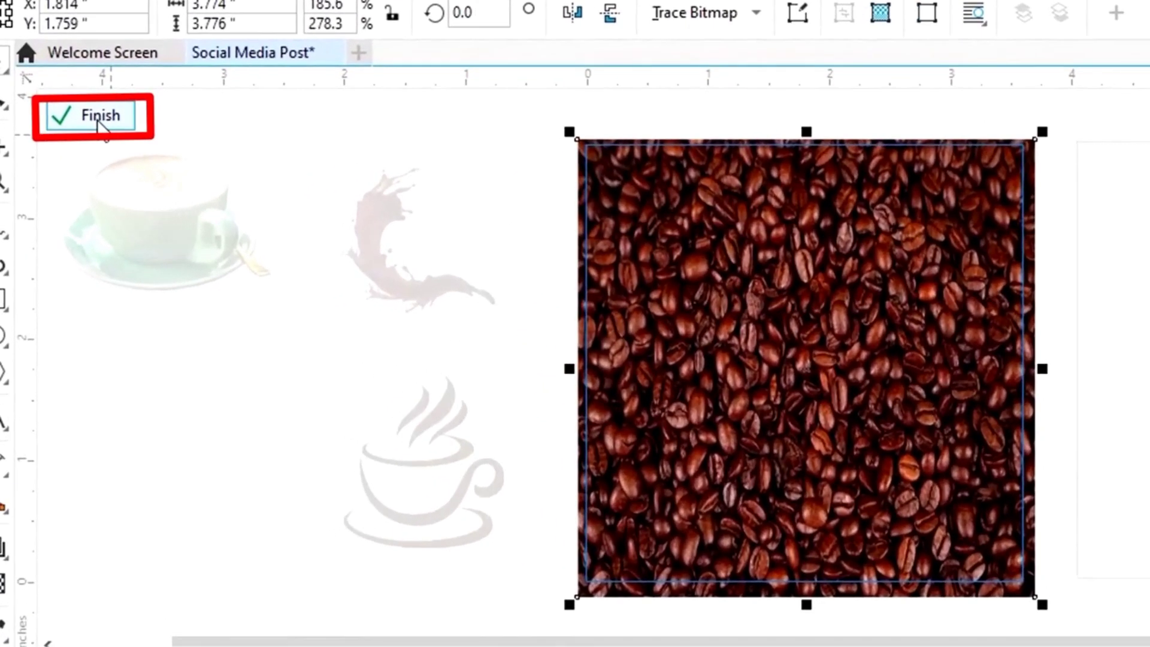
{"action": "left_click", "coordinate": [99, 118]}
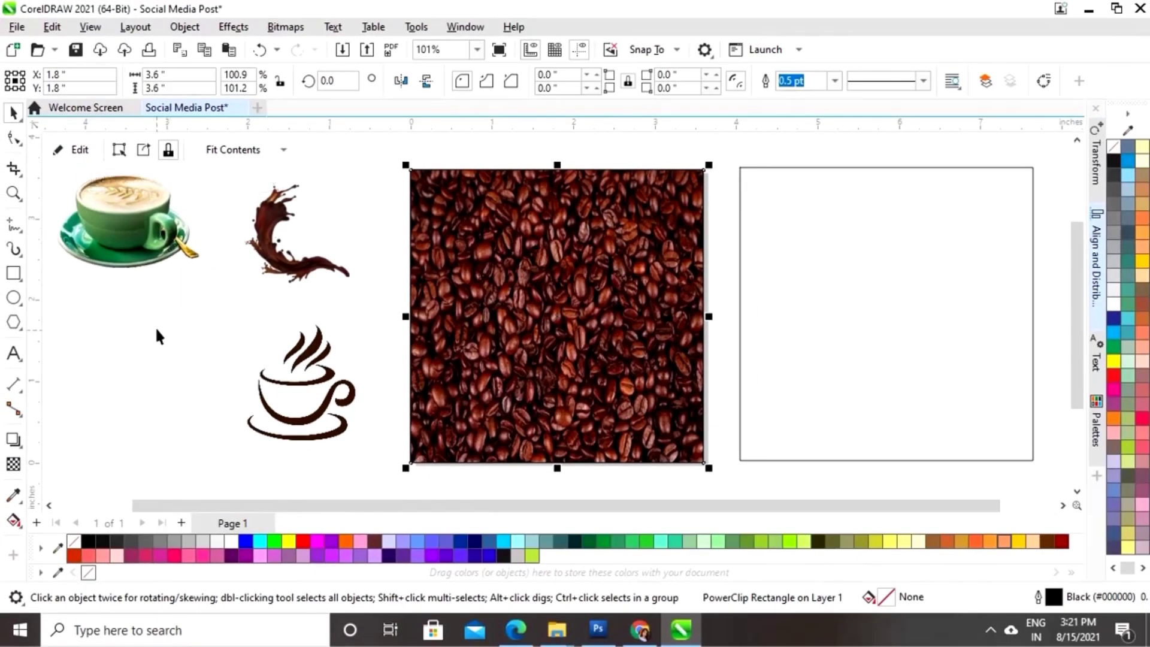
{"action": "left_click", "coordinate": [158, 339]}
- Shrink the copied square to about 3.25 inches
{"action": "left_click", "coordinate": [838, 333]}
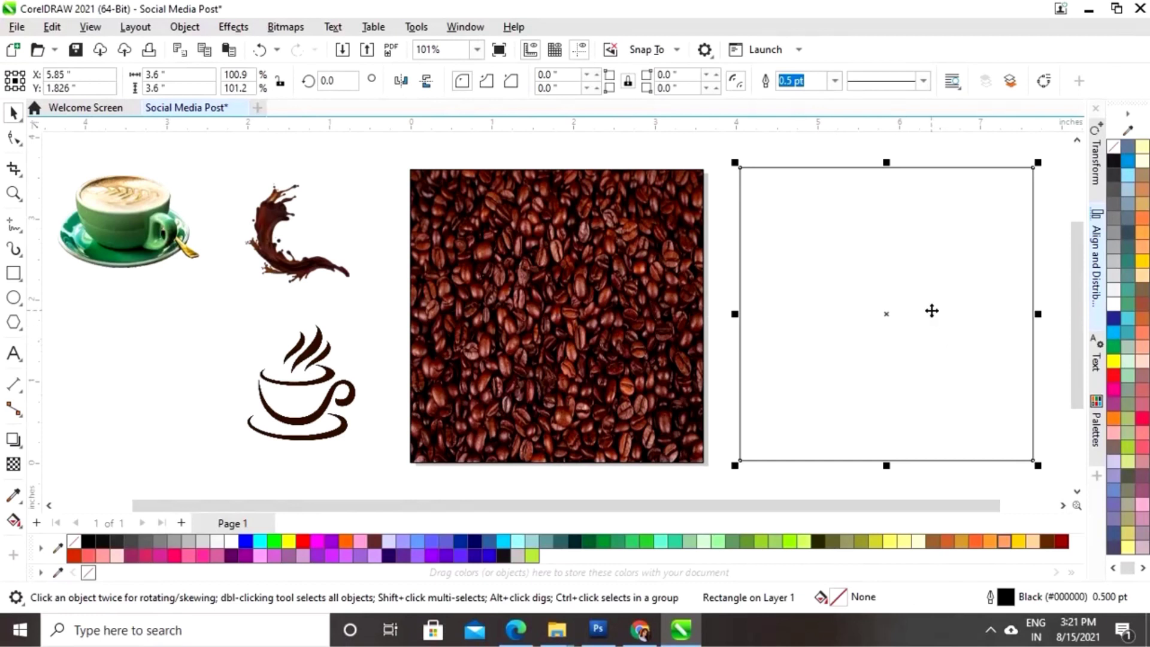
{"action": "left_click_drag", "start_coordinate": [1039, 166], "coordinate": [1023, 173]}
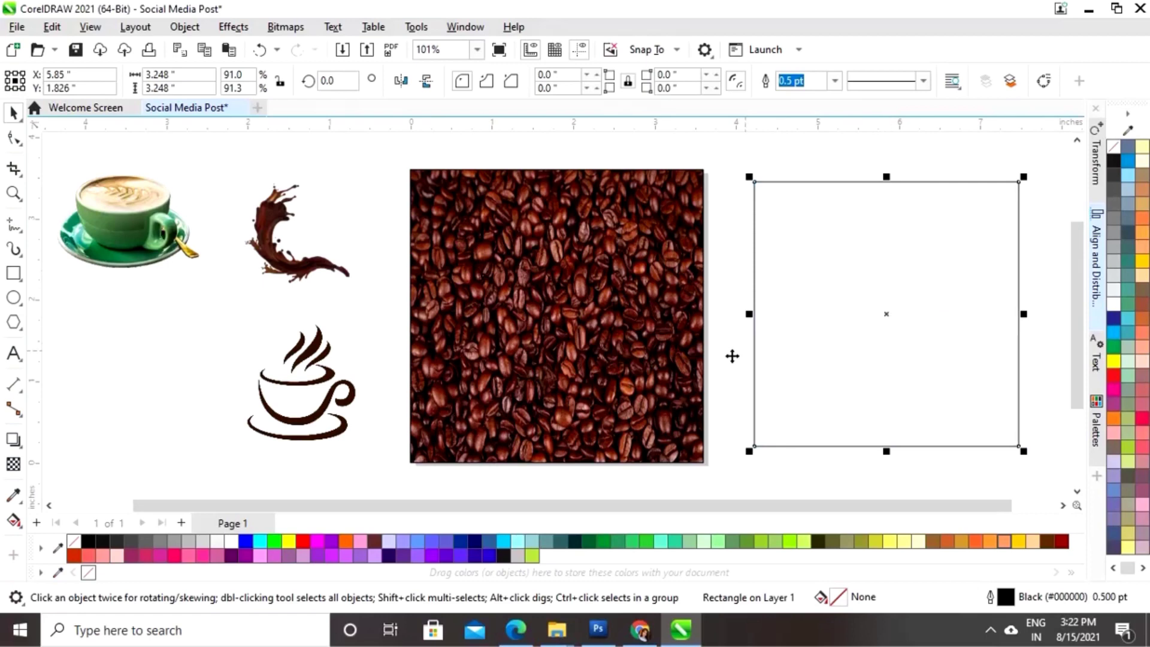
{"action": "left_click", "coordinate": [216, 350]}
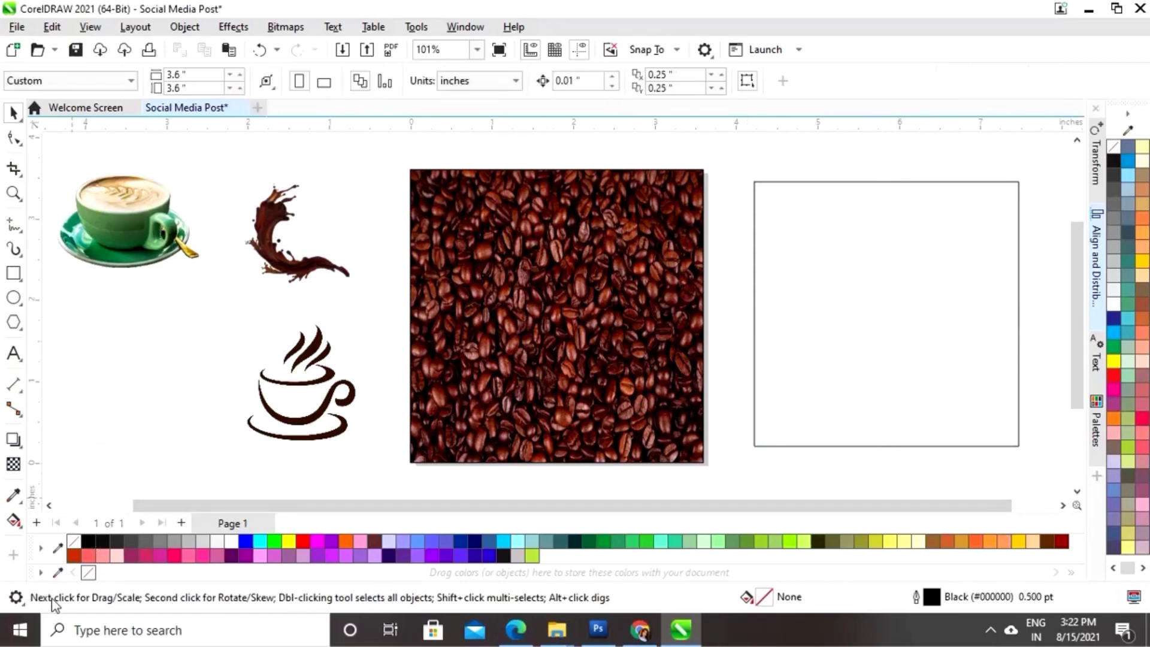
- Fill the square with the latte cup's sampled green (#578650) and remove its outline
{"action": "left_click", "coordinate": [57, 573]}
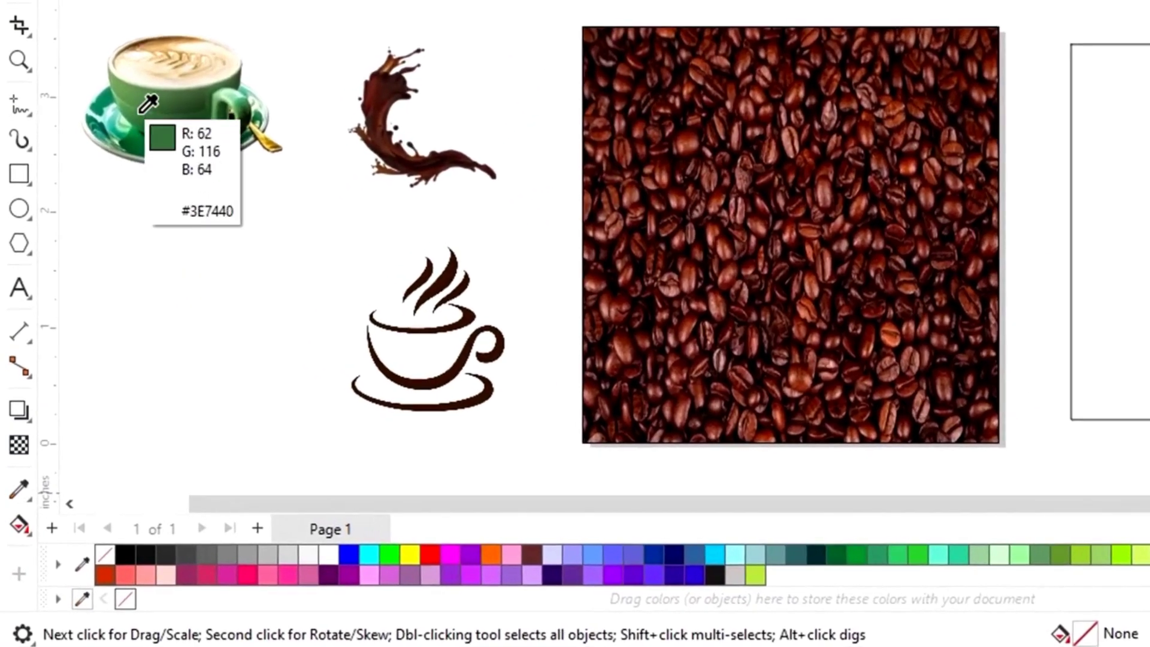
{"action": "left_click", "coordinate": [144, 102]}
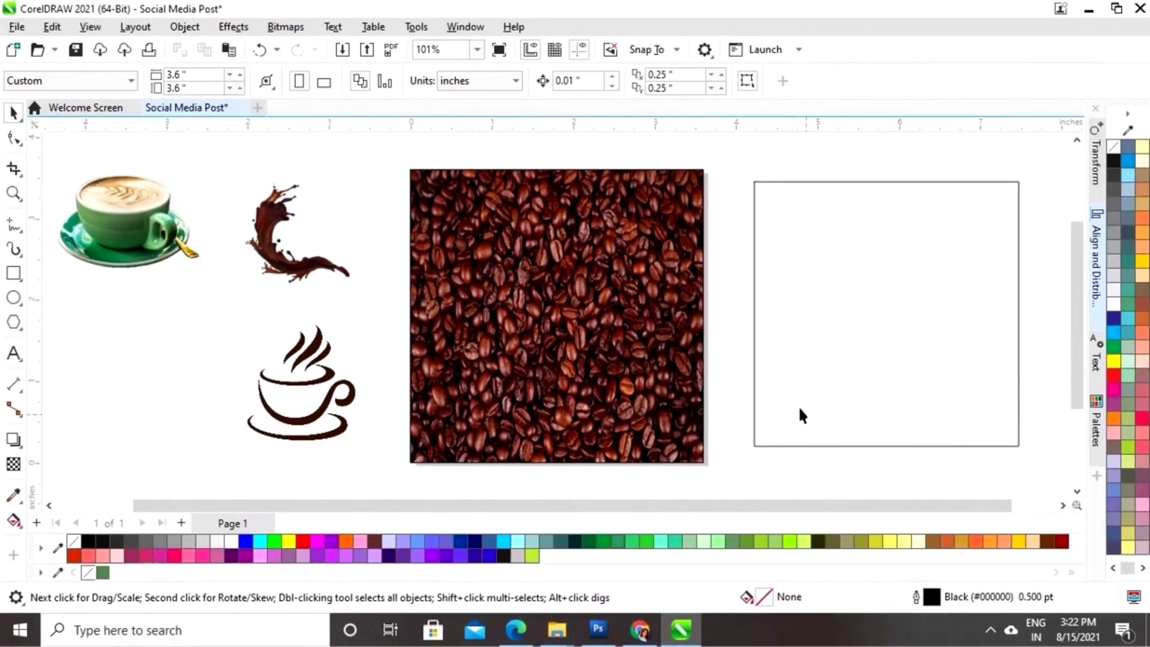
{"action": "left_click", "coordinate": [1148, 419]}
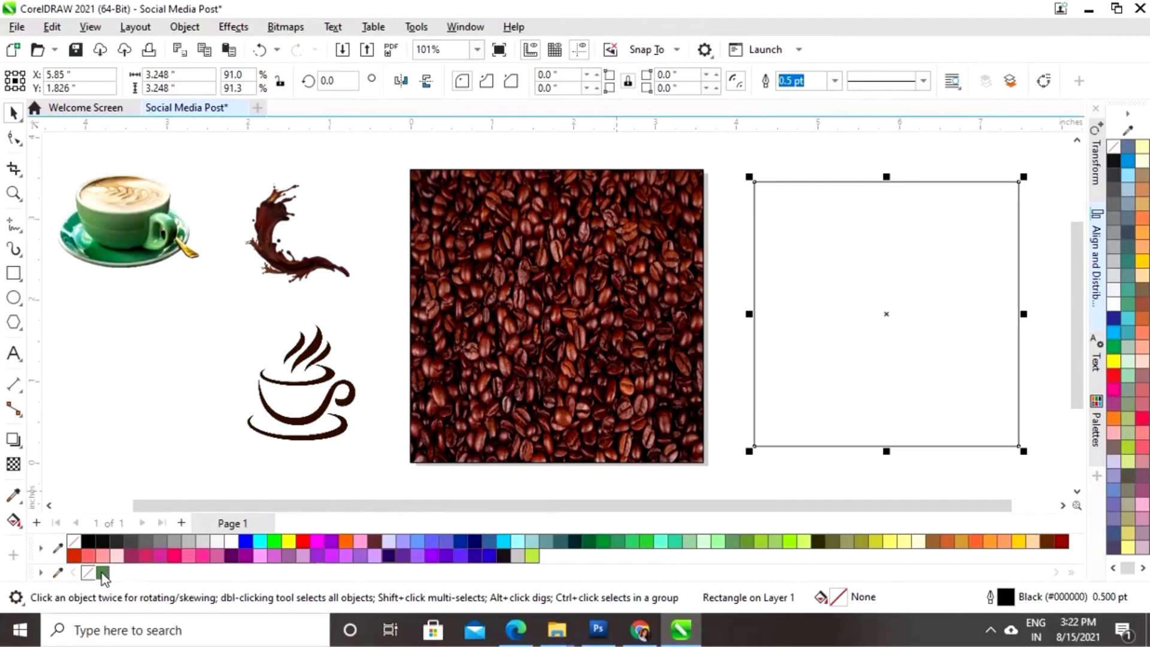
{"action": "left_click", "coordinate": [103, 572]}
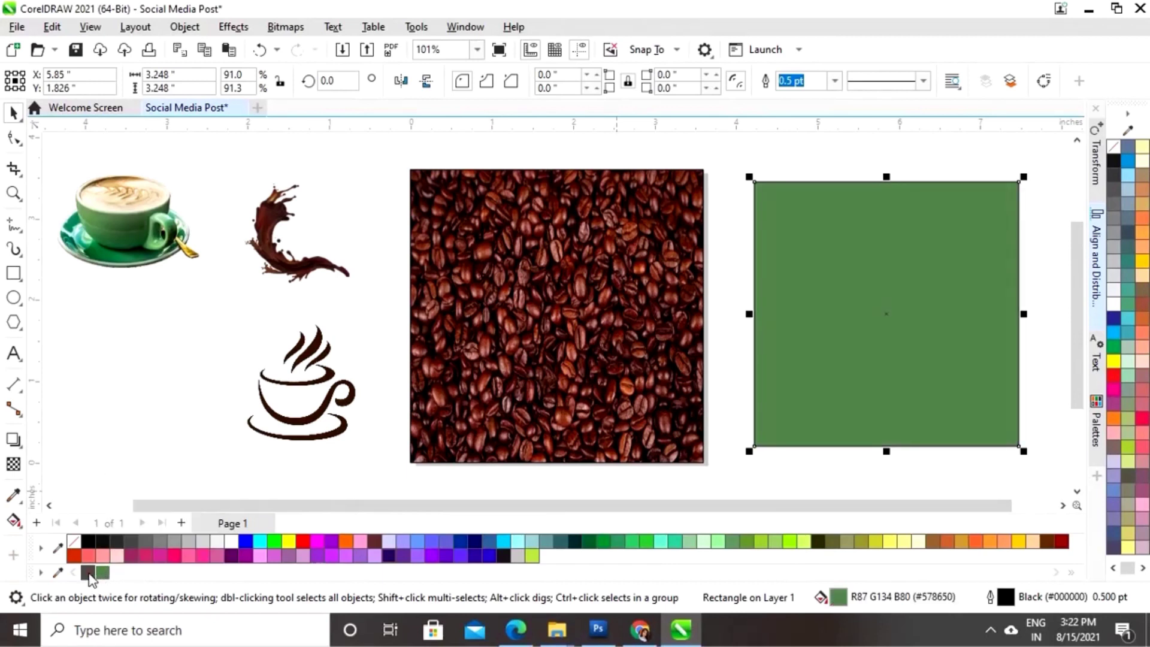
{"action": "key", "text": "Delete"}
{"action": "key", "text": "Return"}
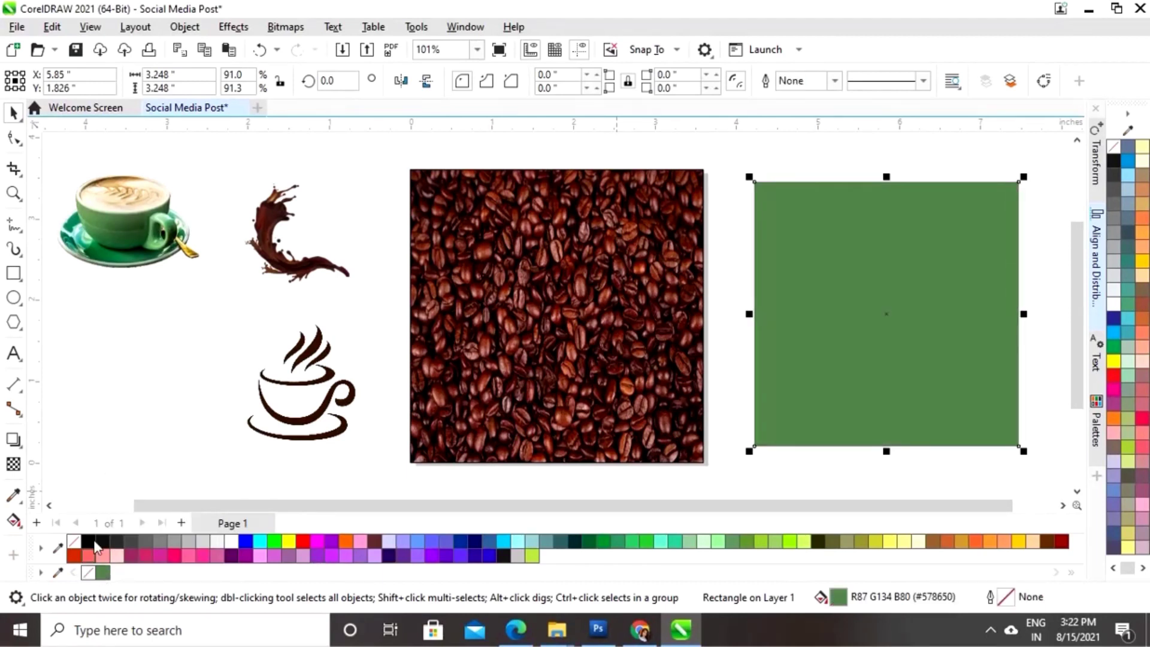
- Give the green square 60 transparency, then move and enlarge it over the bean image
{"action": "left_click", "coordinate": [14, 464]}
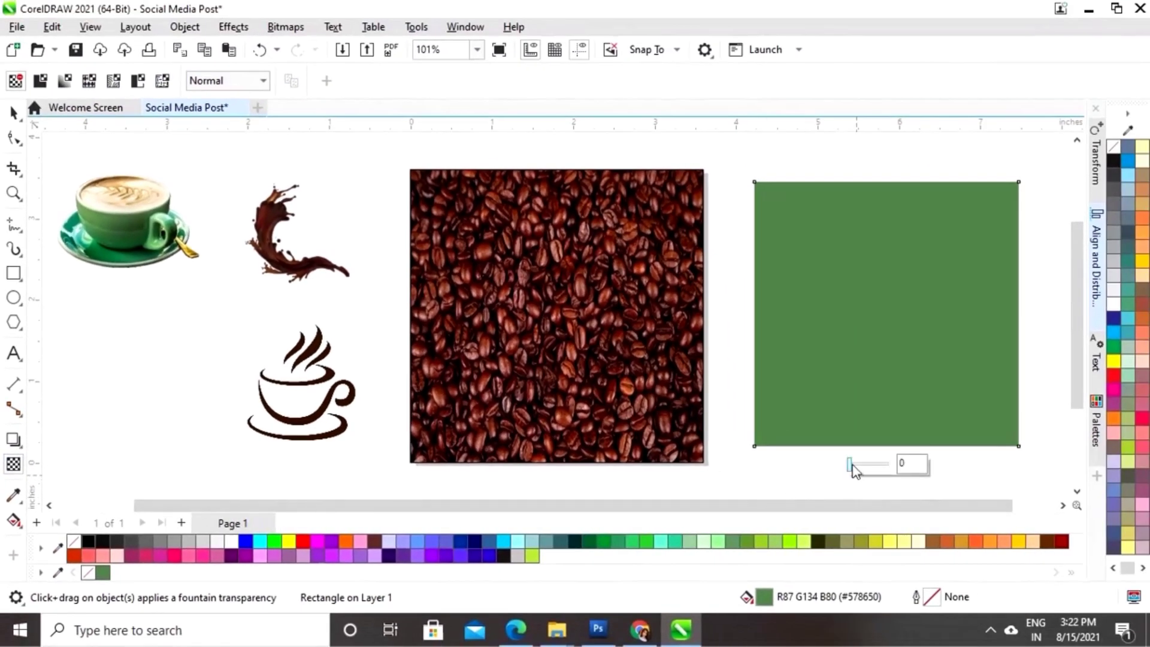
{"action": "left_click_drag", "start_coordinate": [854, 469], "coordinate": [873, 467]}
{"action": "left_click", "coordinate": [13, 113]}
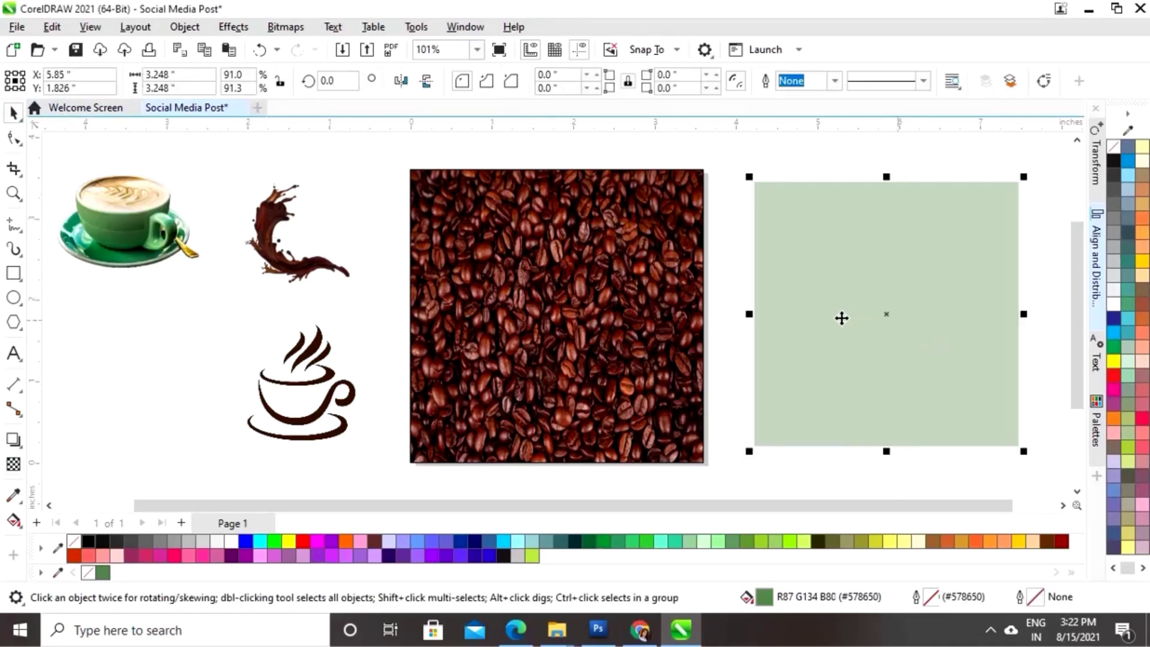
{"action": "left_click_drag", "start_coordinate": [885, 313], "coordinate": [554, 313]}
{"action": "left_click_drag", "start_coordinate": [695, 177], "coordinate": [726, 180]}
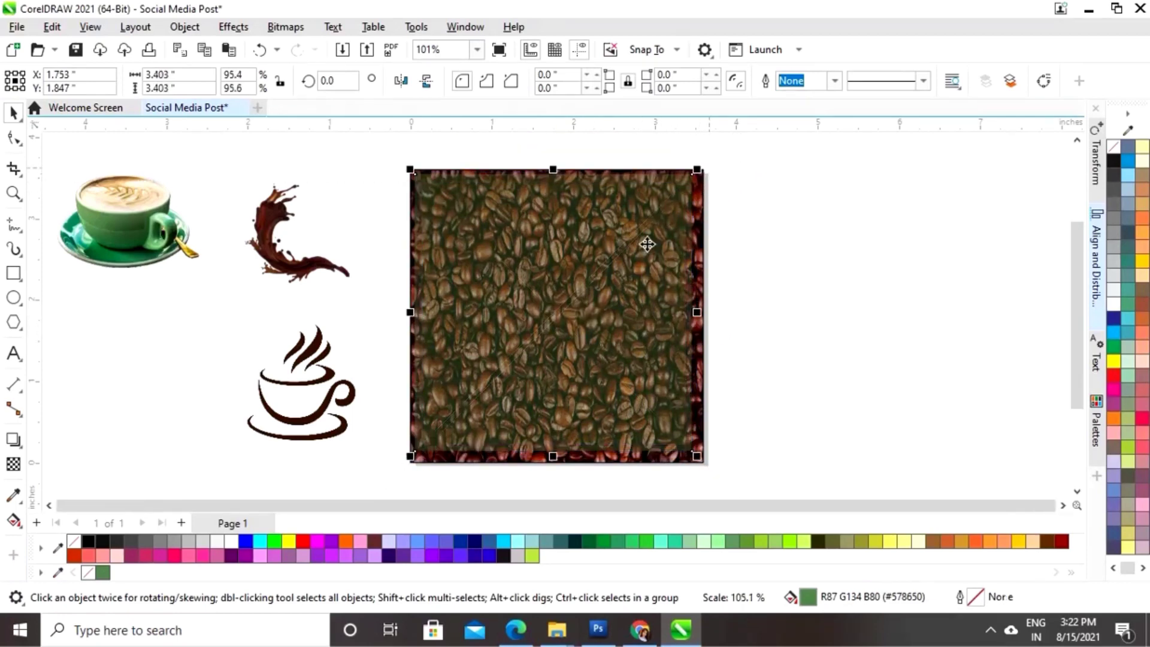
{"action": "left_click_drag", "start_coordinate": [552, 318], "coordinate": [557, 317]}
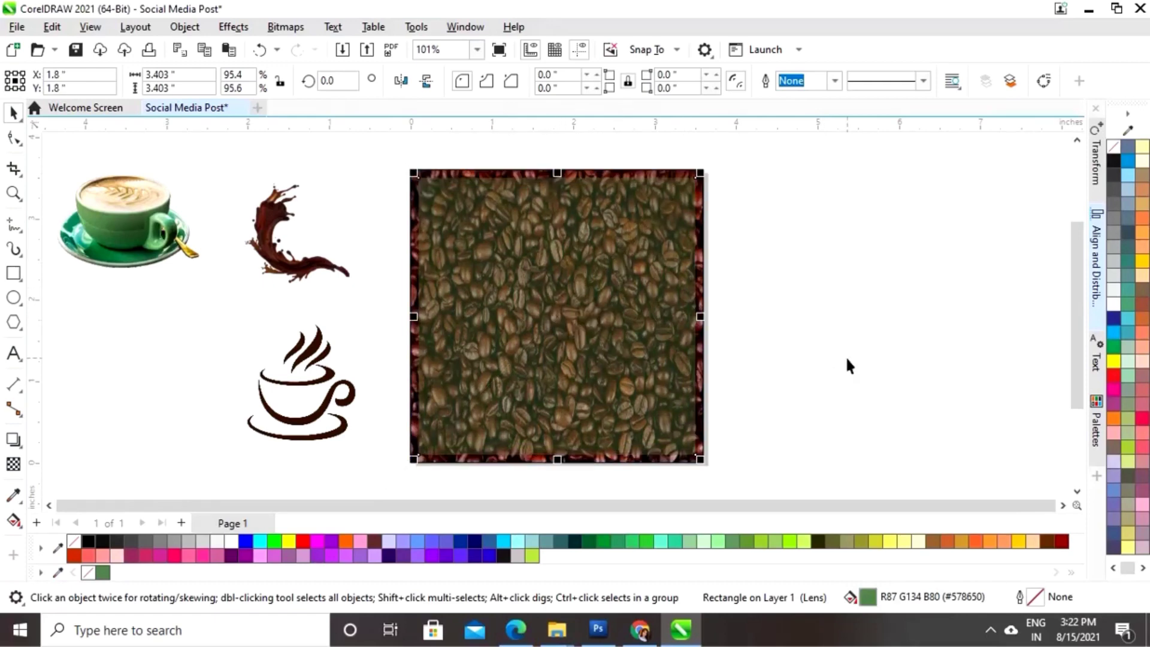
- Lower the green overlay's transparency to 49
{"action": "left_click", "coordinate": [14, 465]}
{"action": "mouse_move", "coordinate": [547, 477]}
{"action": "left_click_drag", "start_coordinate": [543, 474], "coordinate": [534, 473]}
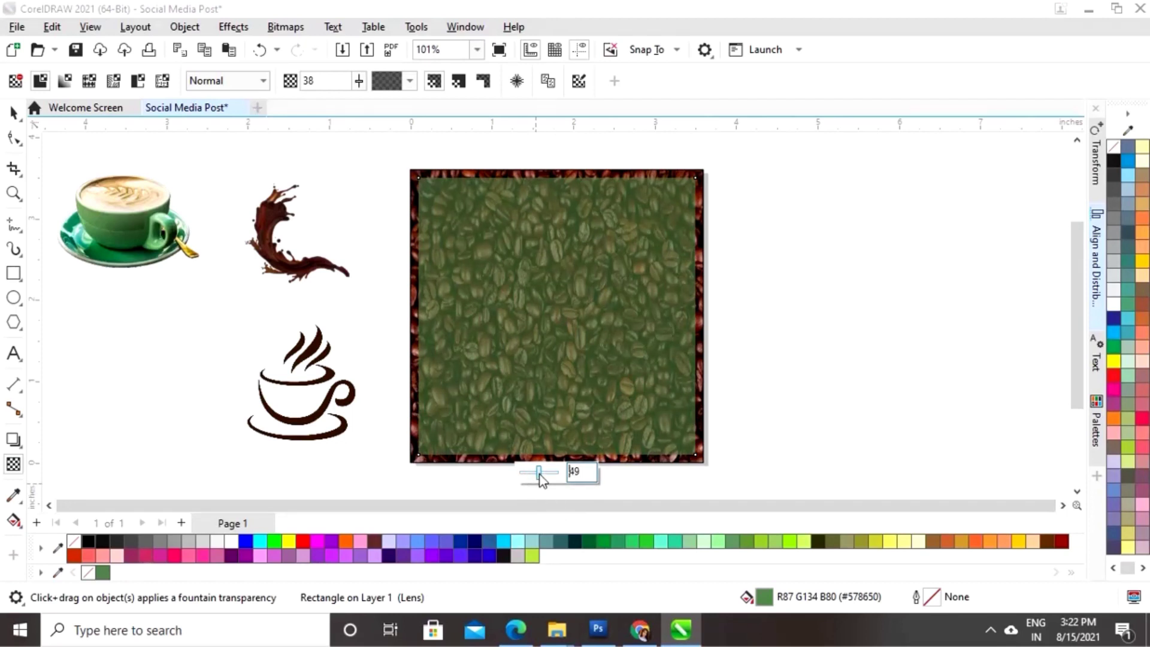
{"action": "key", "text": "Return"}
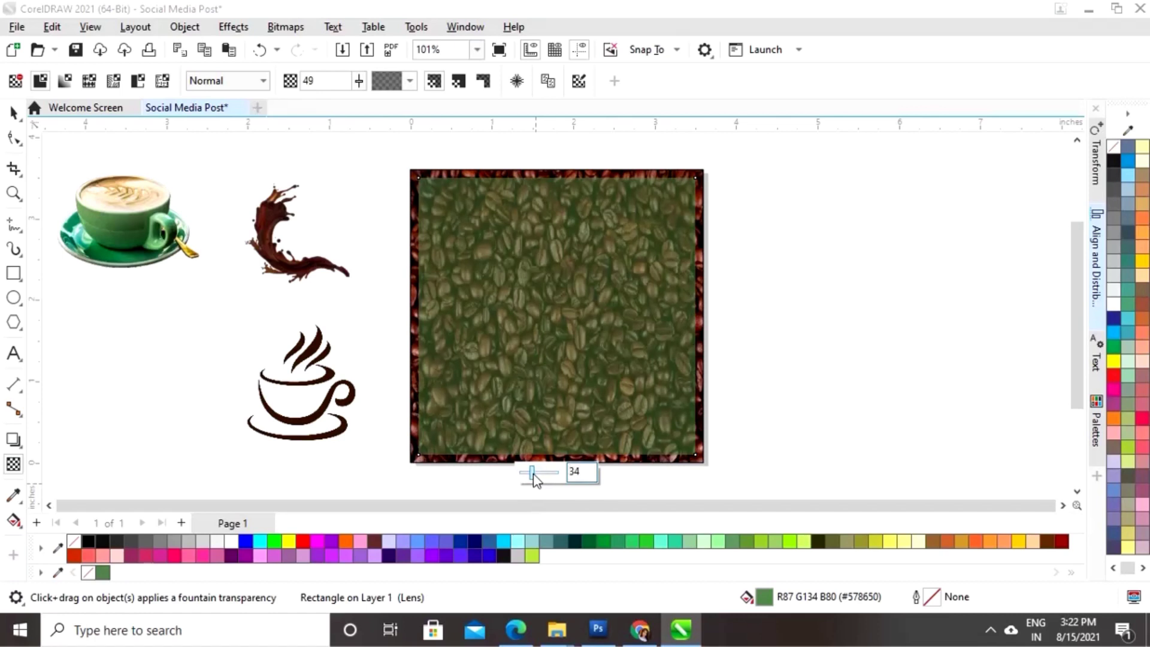
{"action": "left_click_drag", "start_coordinate": [535, 480], "coordinate": [535, 474]}
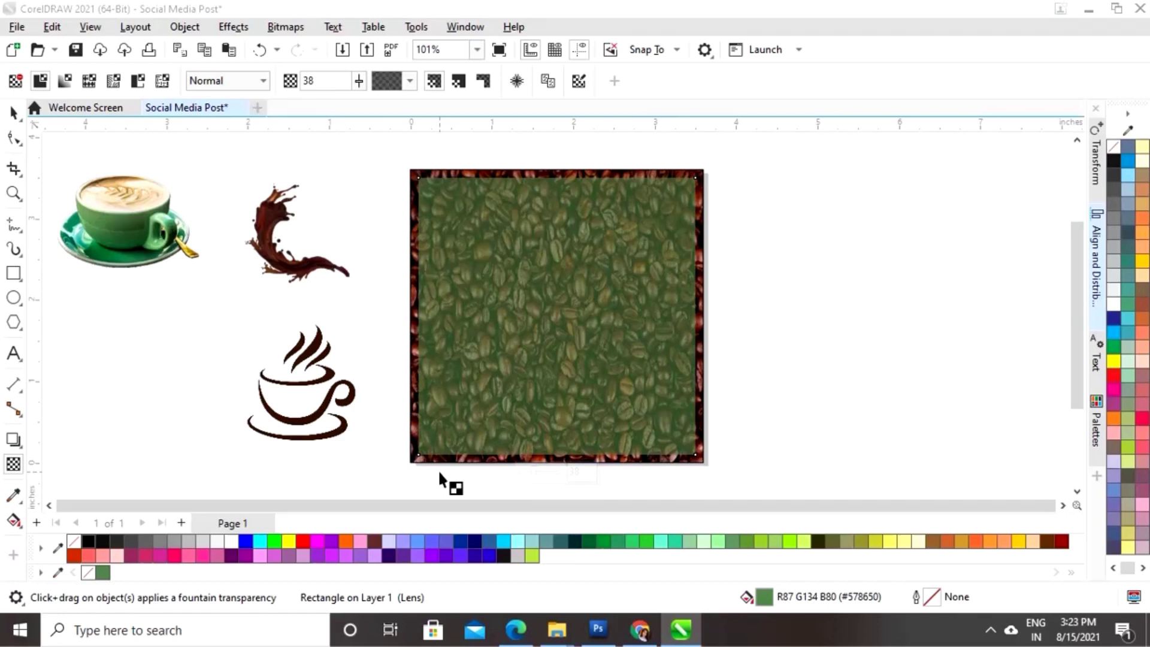
{"action": "left_click", "coordinate": [13, 113]}
{"action": "key", "text": "ctrl+z"}
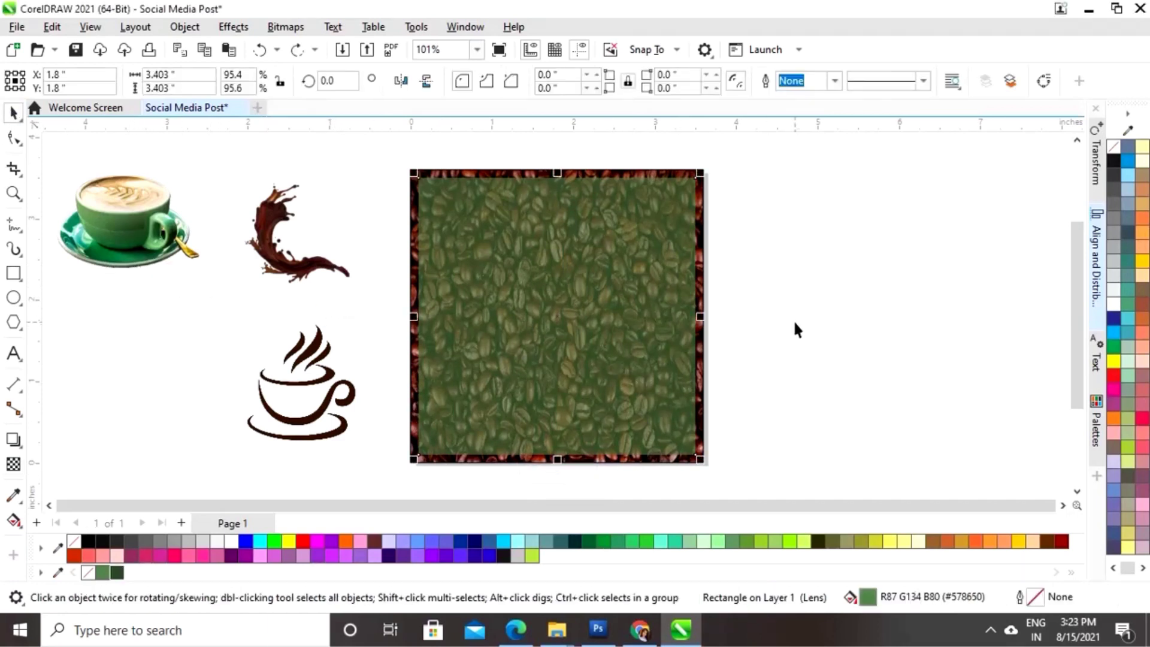
- Centre the green overlay and bean image on each other horizontally and vertically
{"action": "left_click", "coordinate": [793, 319]}
{"action": "left_click_drag", "start_coordinate": [740, 156], "coordinate": [394, 474]}
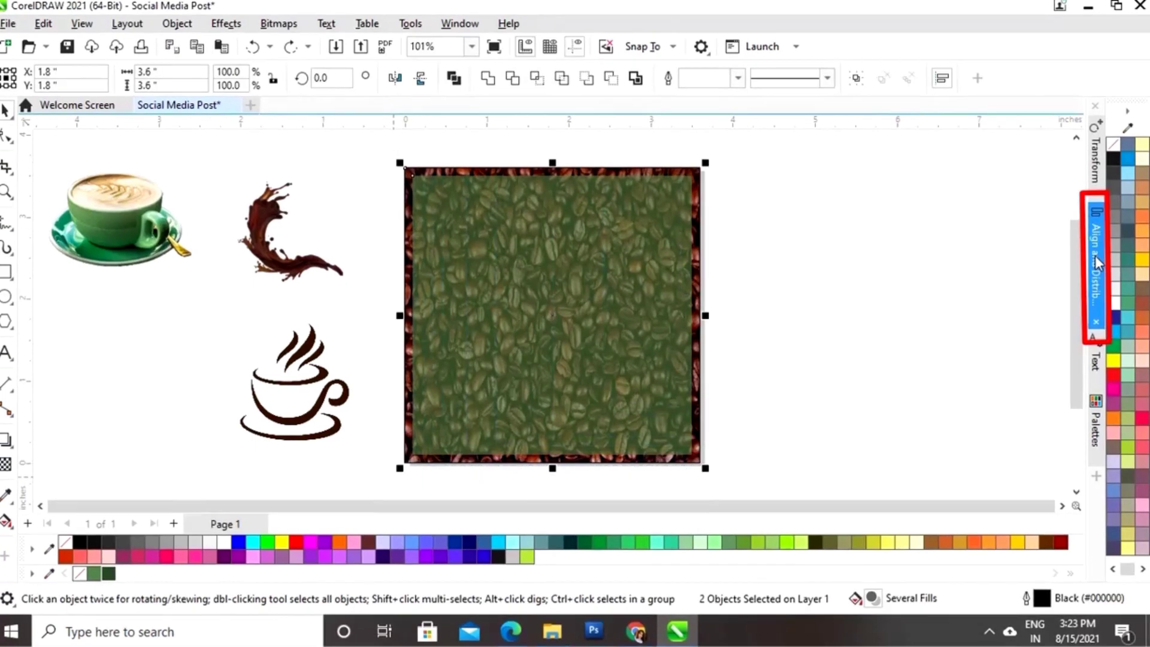
{"action": "left_click", "coordinate": [1097, 261]}
{"action": "left_click", "coordinate": [871, 150]}
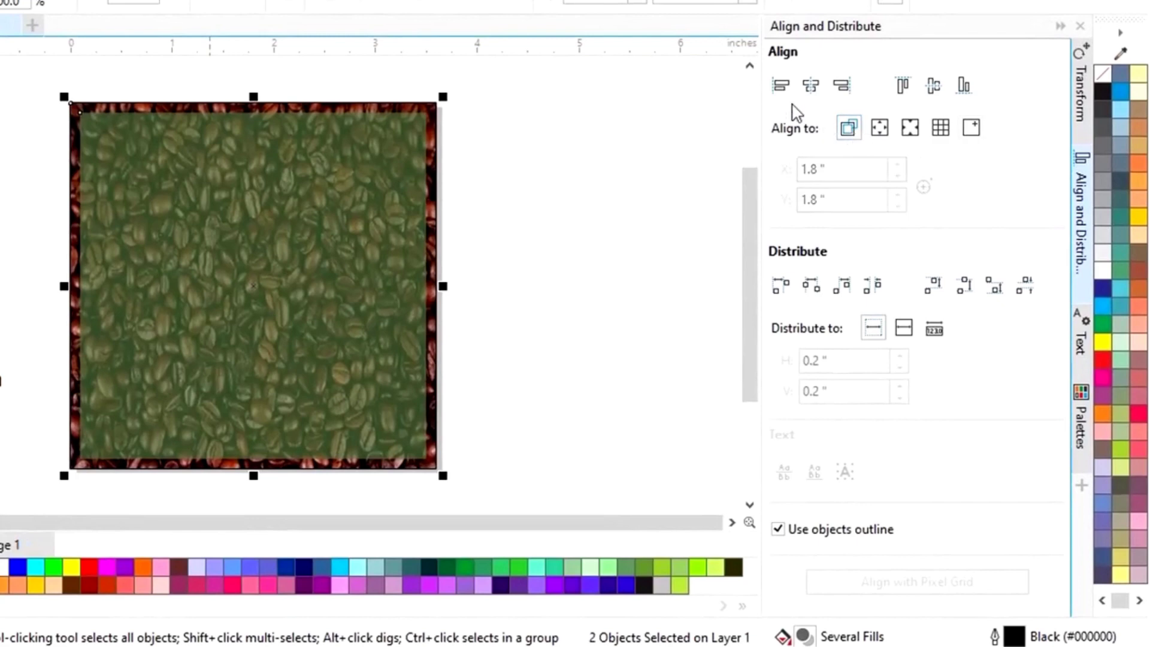
{"action": "left_click", "coordinate": [811, 85]}
{"action": "left_click", "coordinate": [933, 87]}
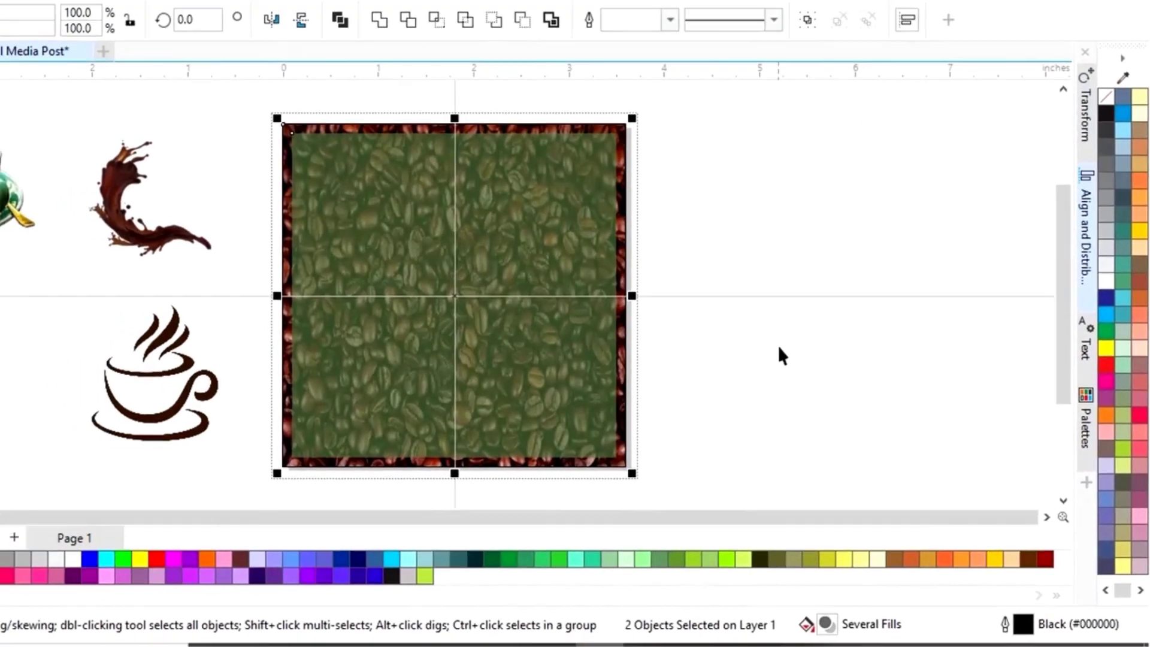
{"action": "left_click", "coordinate": [597, 340]}
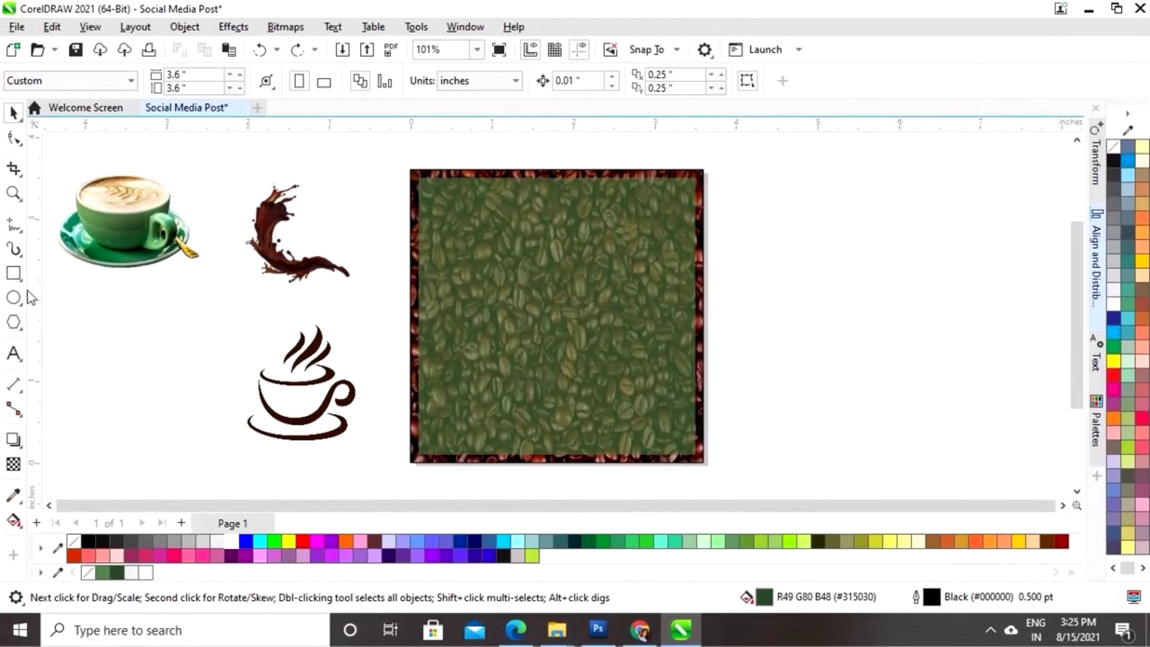
- Draw a white, outline-free rectangle in the bean background's top-right corner
{"action": "left_click", "coordinate": [14, 274]}
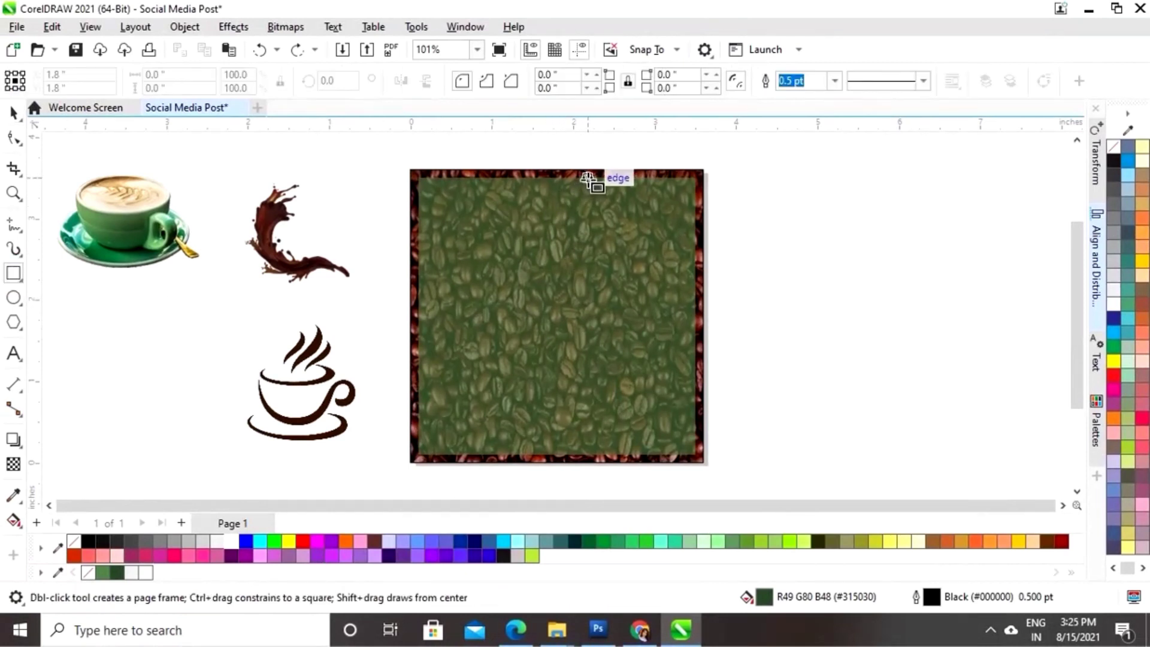
{"action": "left_click_drag", "start_coordinate": [588, 179], "coordinate": [697, 282]}
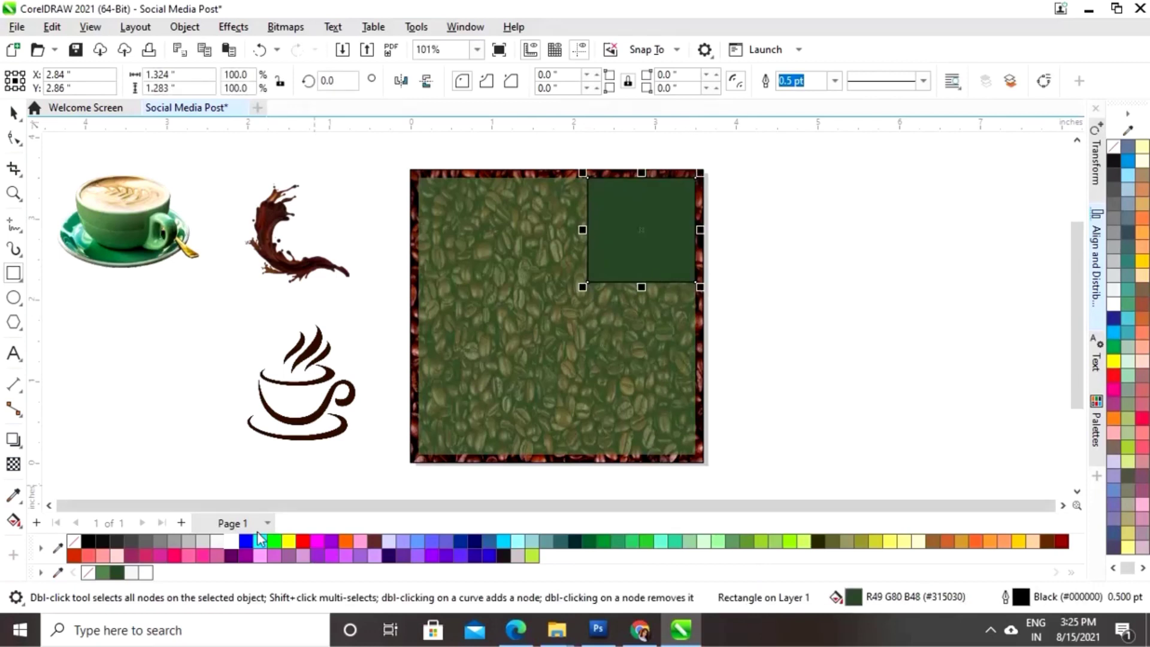
{"action": "left_click", "coordinate": [232, 541]}
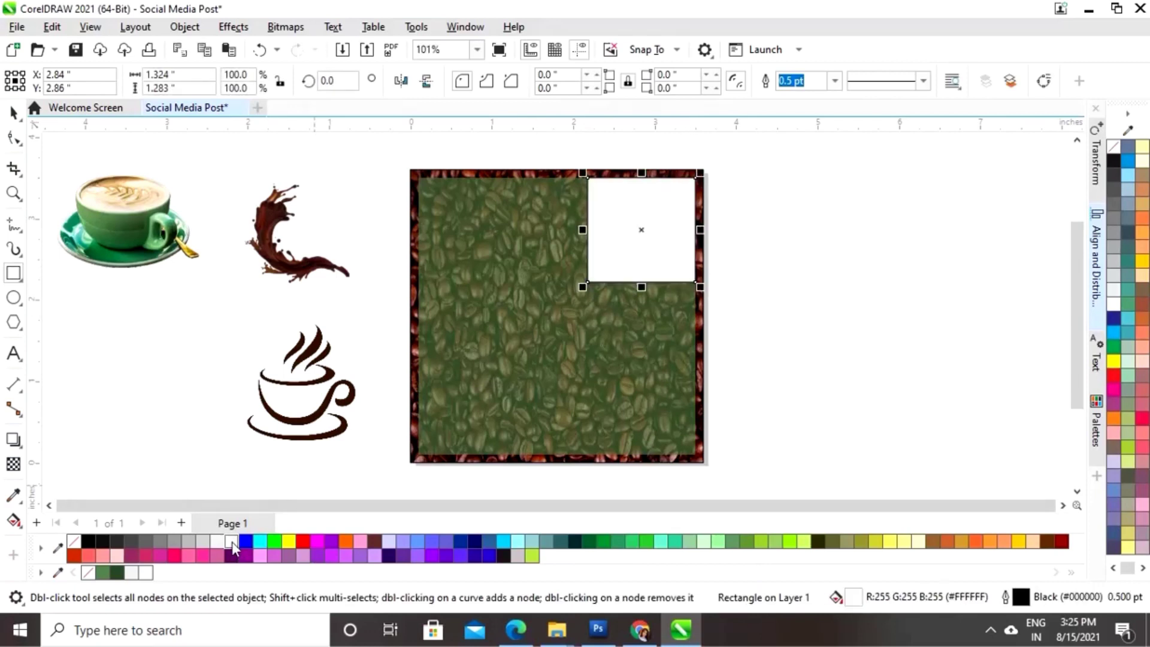
{"action": "right_click", "coordinate": [73, 542]}
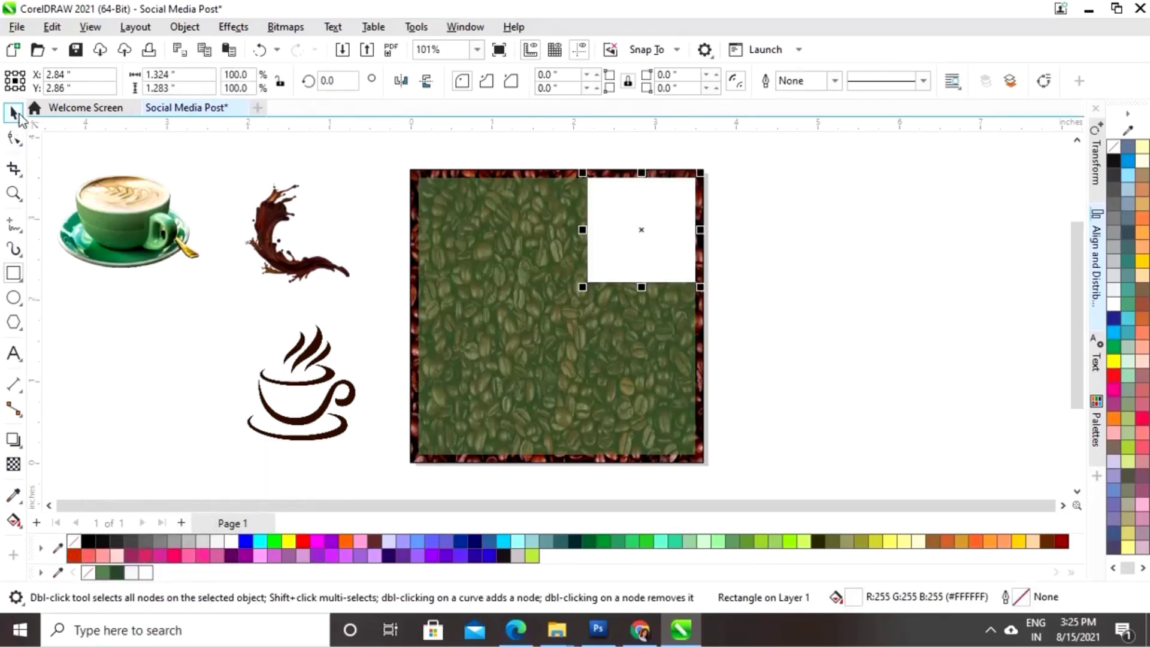
{"action": "left_click", "coordinate": [13, 112]}
- Convert the white rectangle to curves and delete its bottom-left node to make a triangle
{"action": "right_click", "coordinate": [637, 228]}
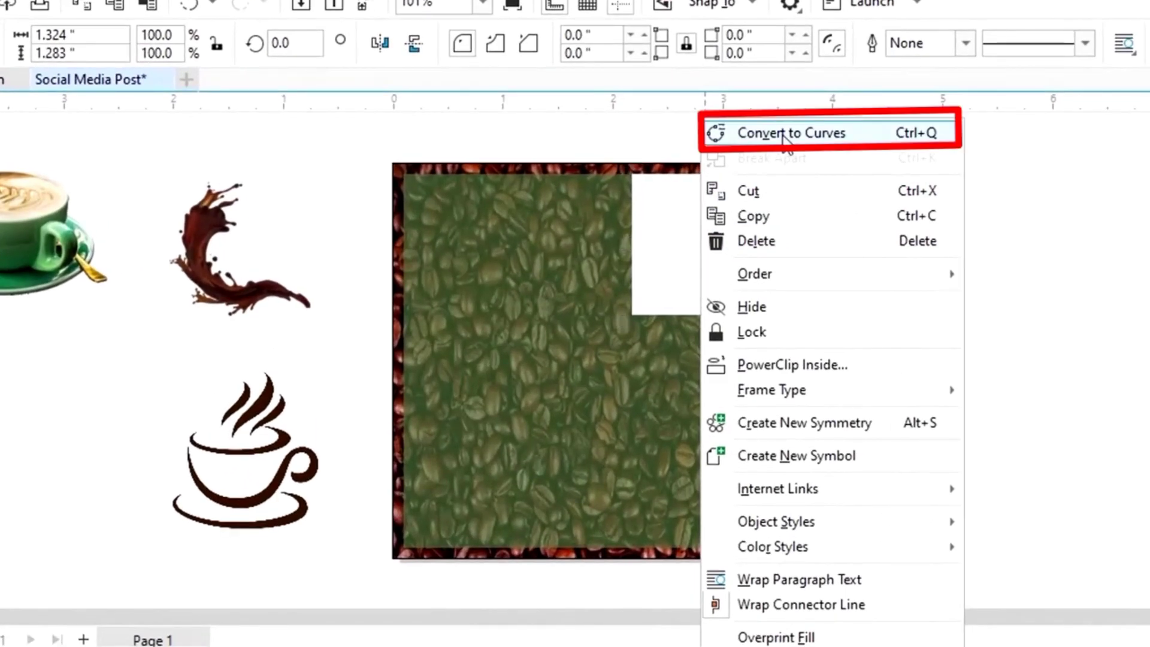
{"action": "left_click", "coordinate": [785, 133]}
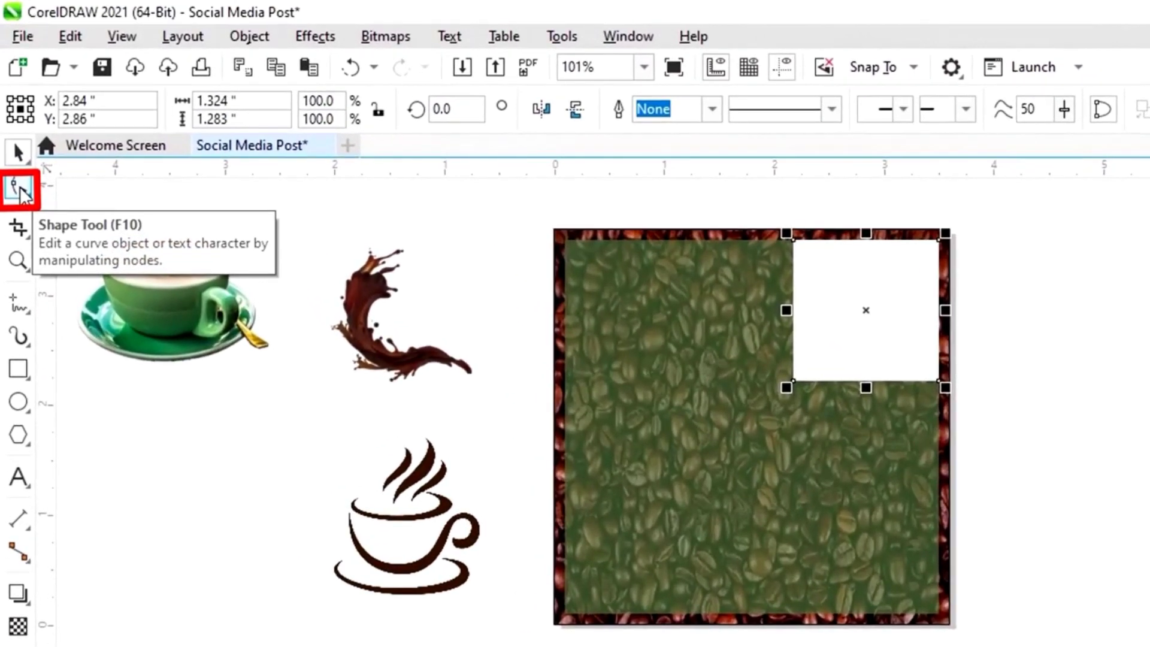
{"action": "left_click", "coordinate": [18, 174]}
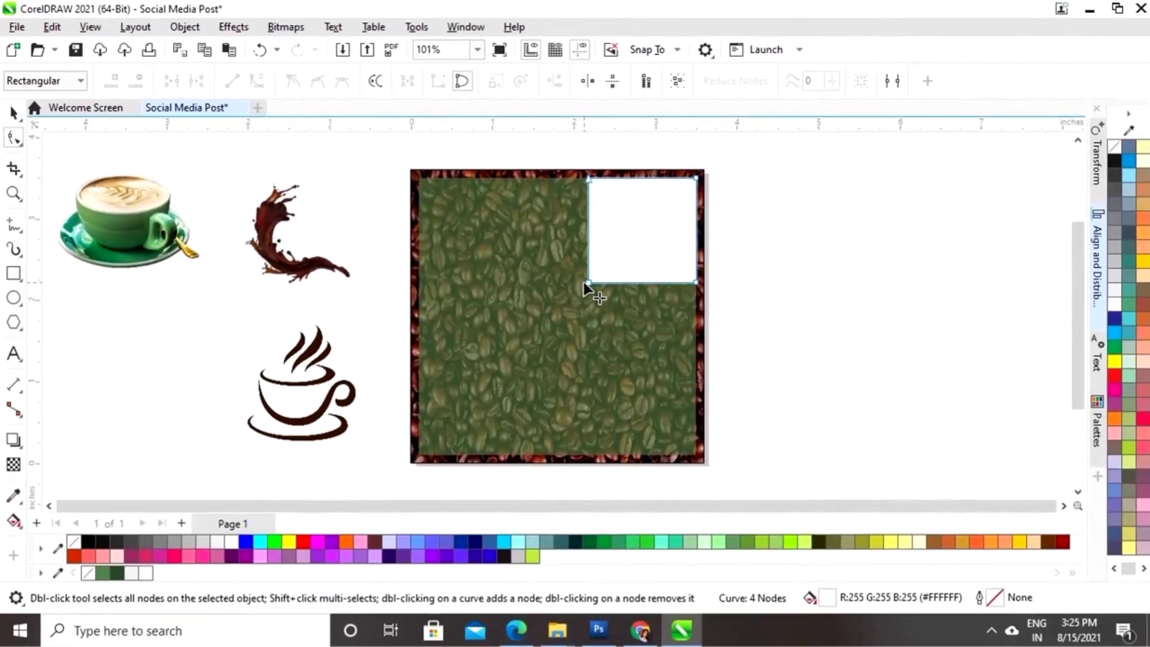
{"action": "right_click", "coordinate": [586, 287]}
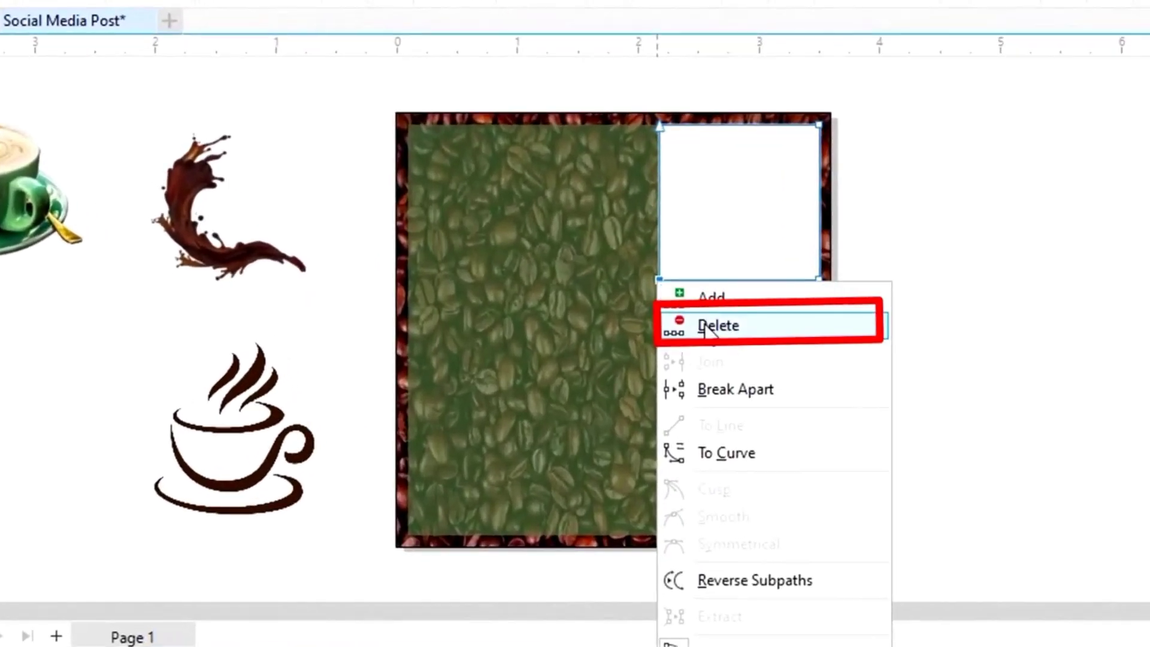
{"action": "left_click", "coordinate": [735, 330]}
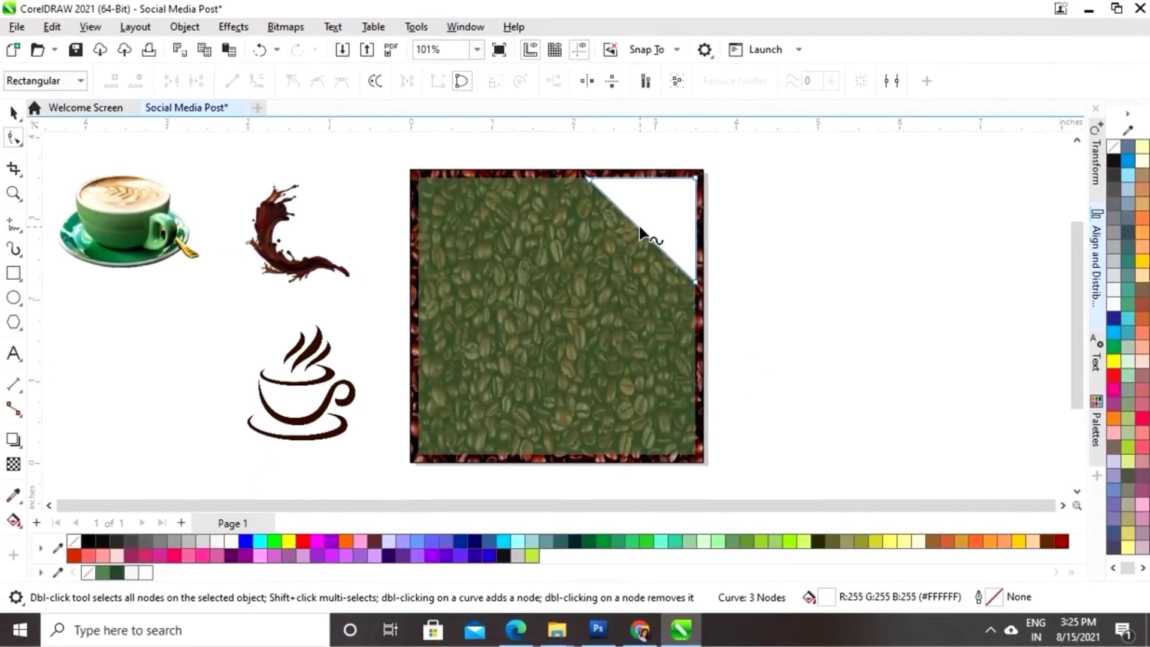
- Bend the triangle's diagonal edge into a smooth S-curve
{"action": "left_click", "coordinate": [639, 227]}
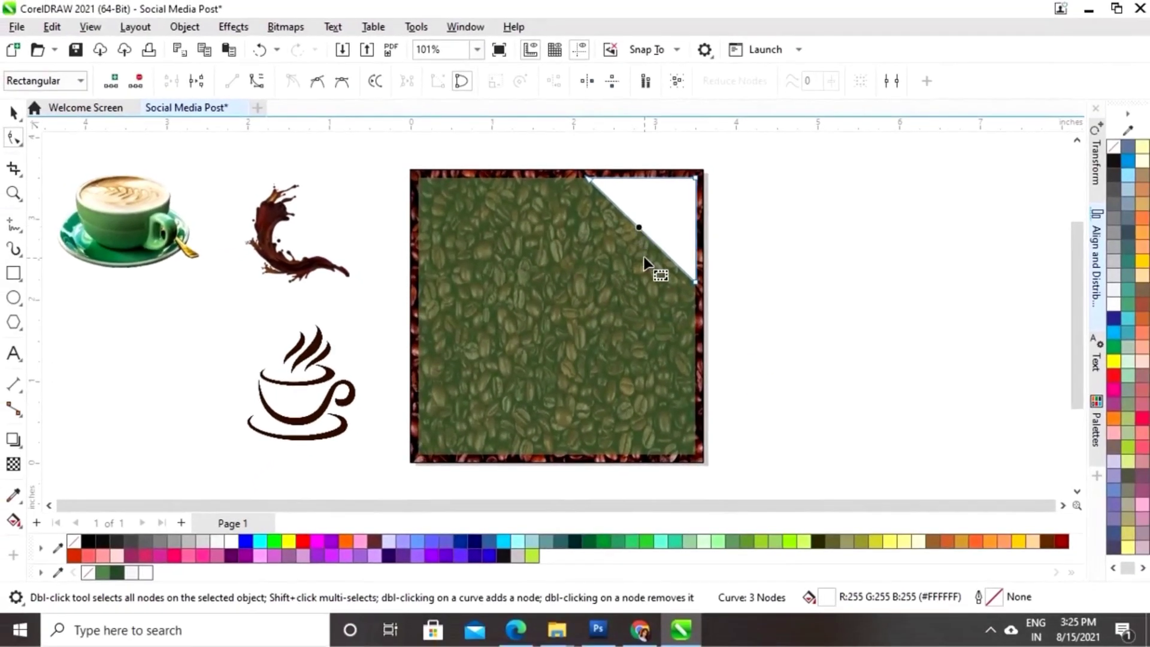
{"action": "left_click", "coordinate": [257, 84]}
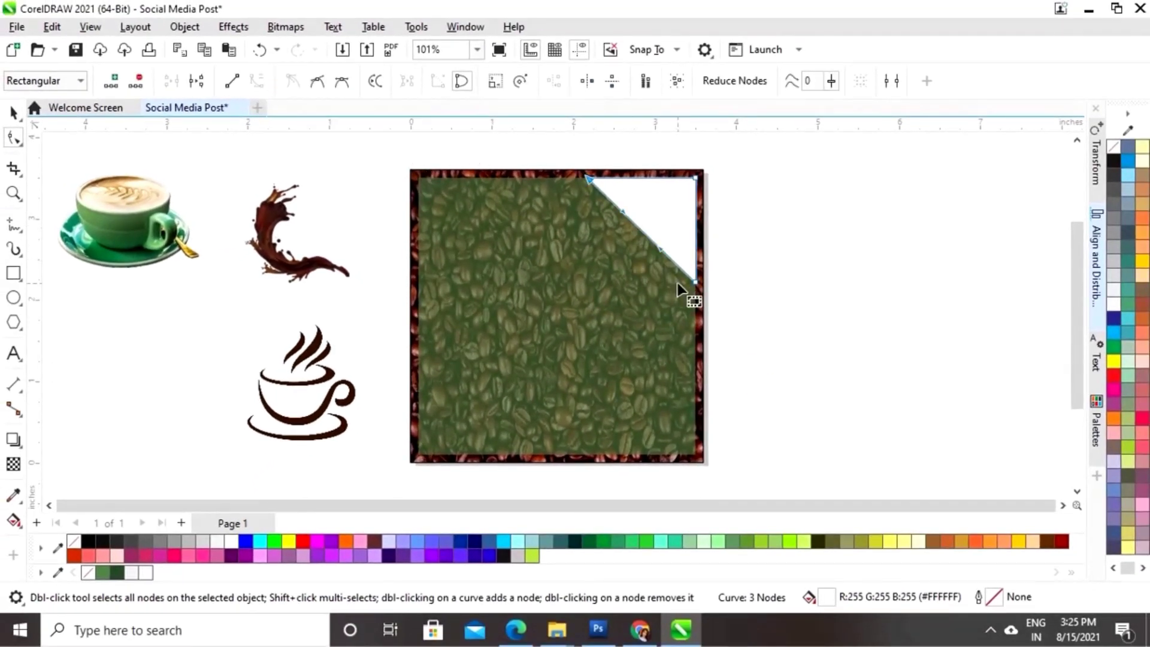
{"action": "left_click_drag", "start_coordinate": [626, 211], "coordinate": [654, 186]}
{"action": "left_click_drag", "start_coordinate": [660, 247], "coordinate": [641, 260]}
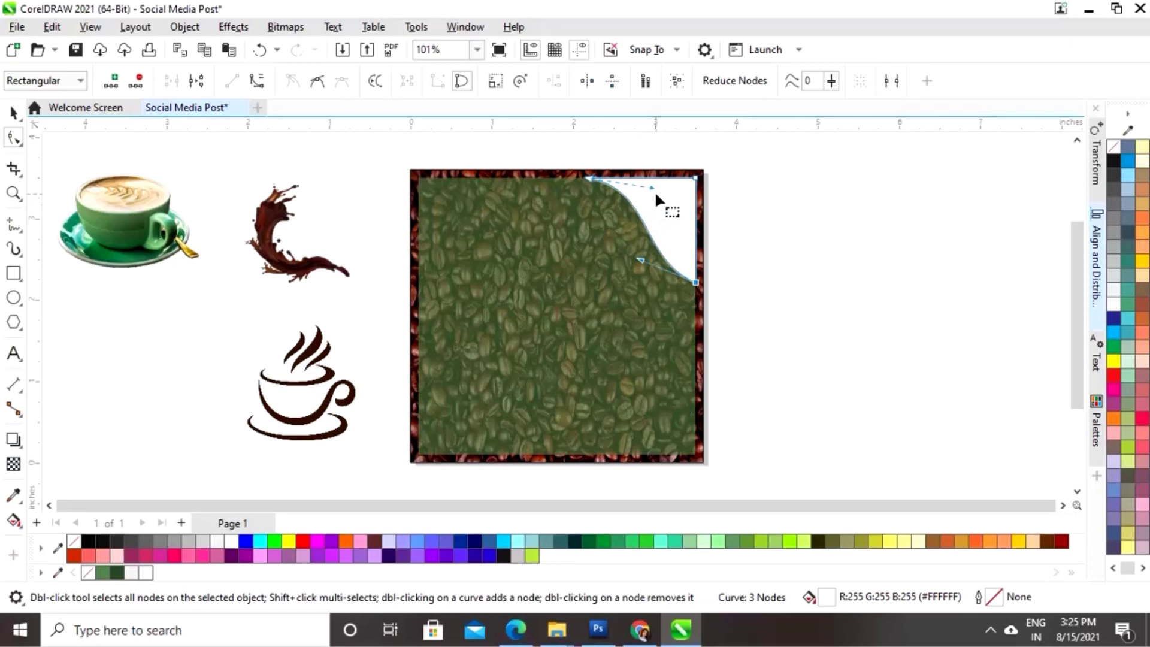
{"action": "left_click_drag", "start_coordinate": [651, 185], "coordinate": [663, 179]}
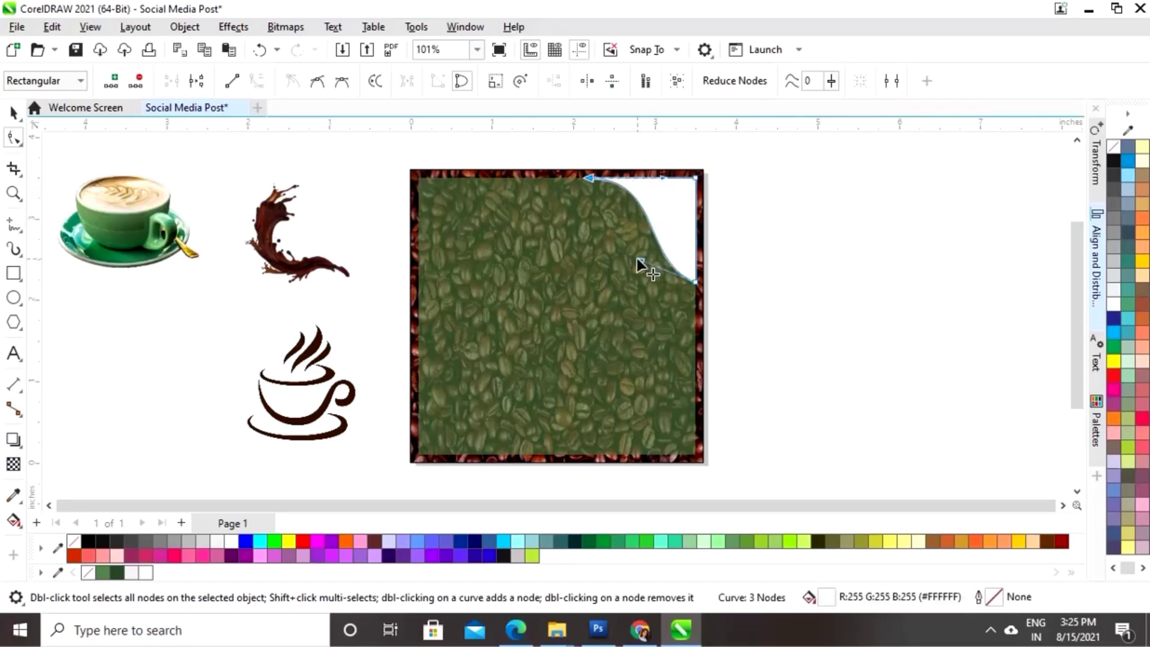
{"action": "left_click_drag", "start_coordinate": [641, 260], "coordinate": [628, 267]}
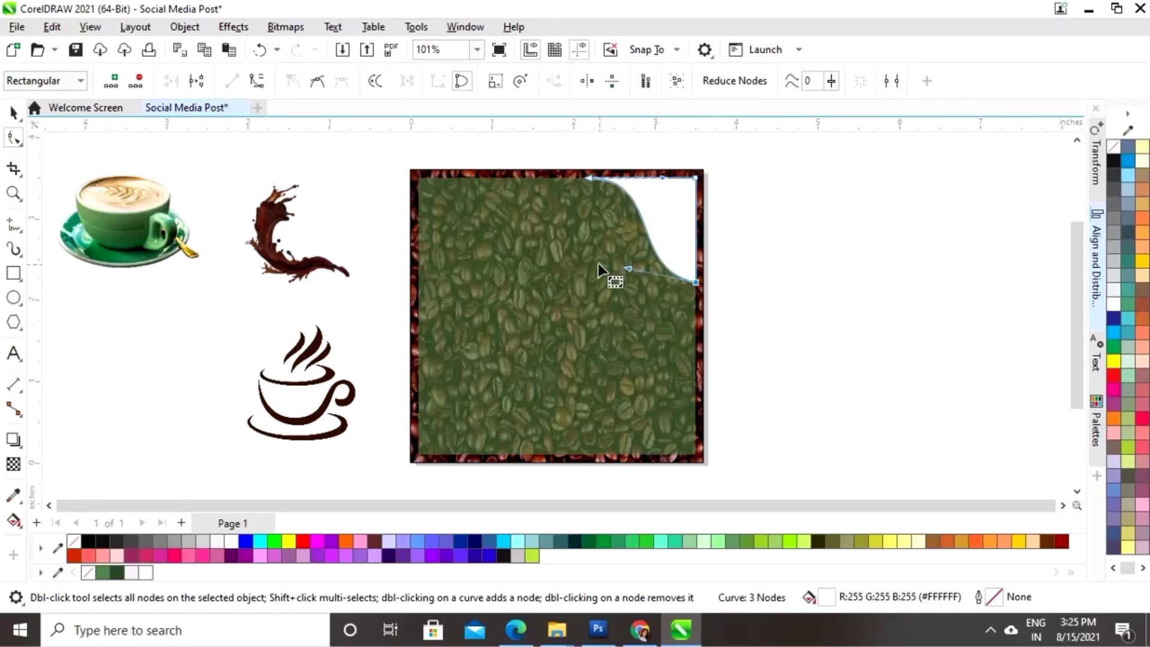
- Copy the white wave to the bottom-left and mirror it horizontally and vertically
{"action": "left_click", "coordinate": [12, 114]}
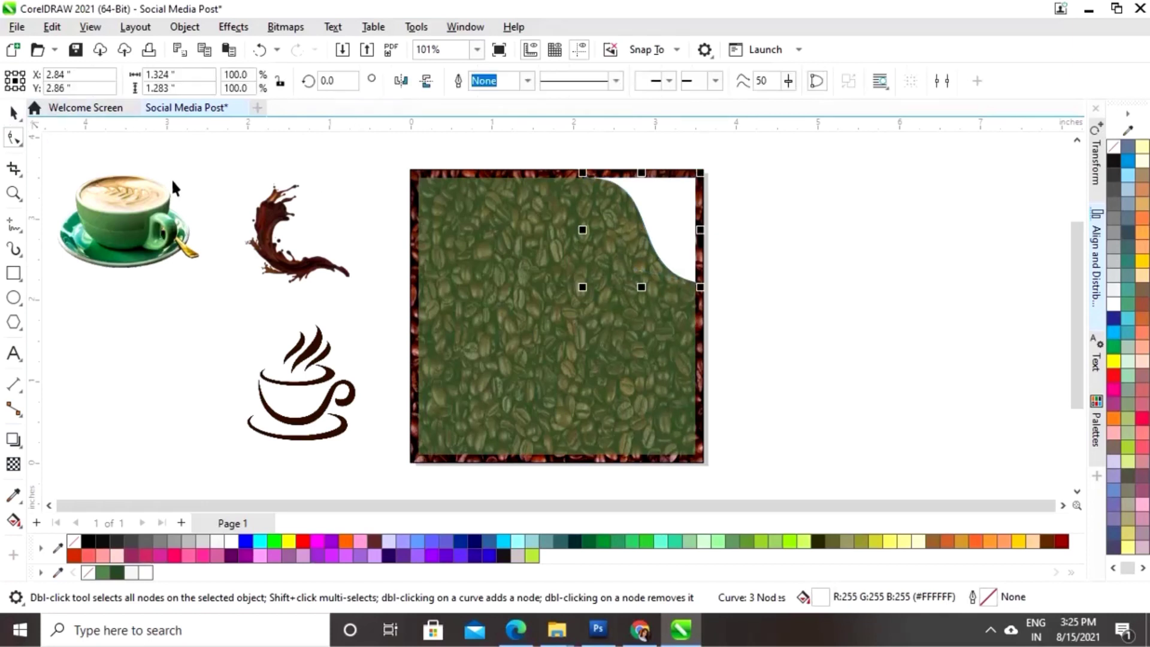
{"action": "left_click", "coordinate": [808, 282]}
{"action": "left_click", "coordinate": [658, 222]}
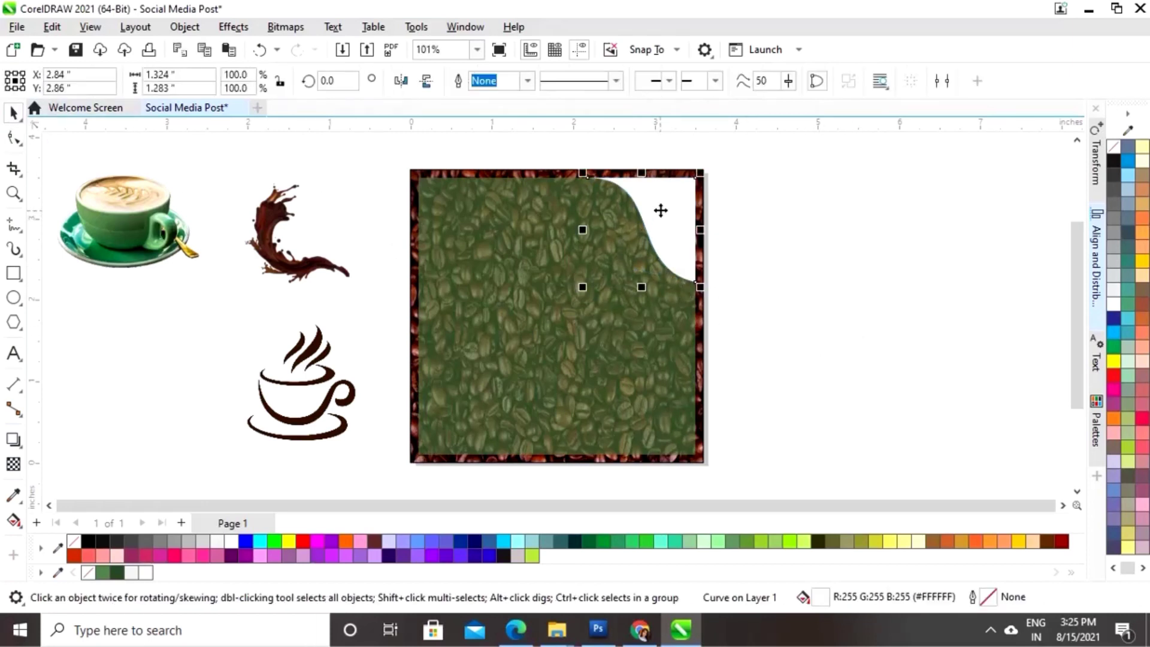
{"action": "left_click_drag", "start_coordinate": [663, 206], "coordinate": [502, 378]}
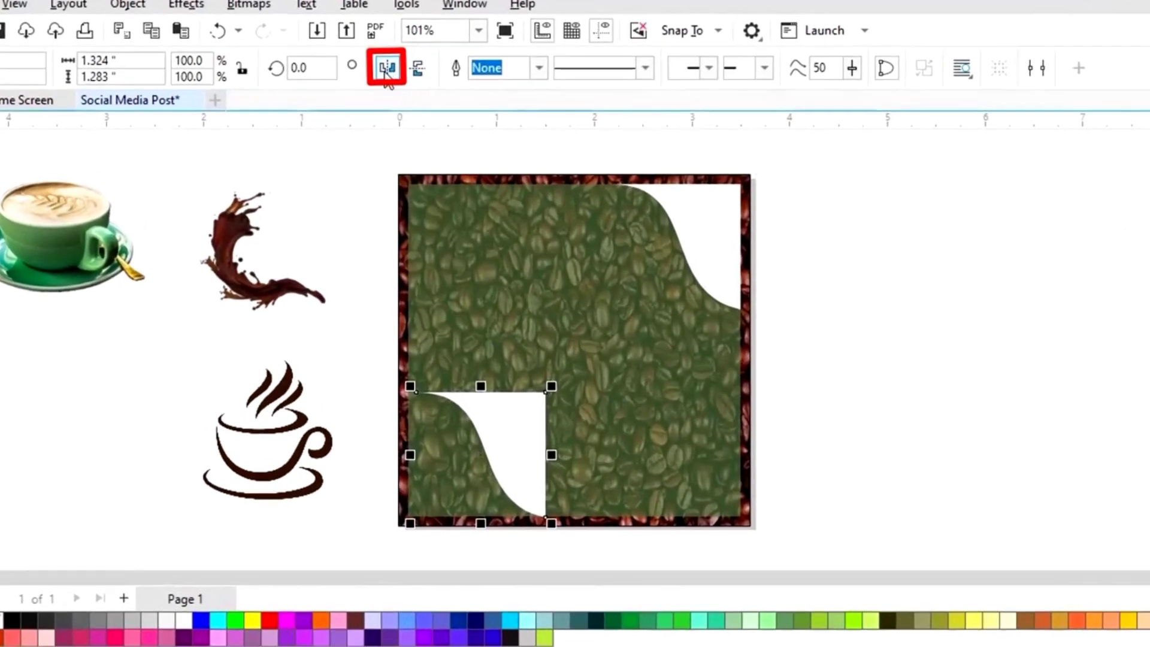
{"action": "left_click", "coordinate": [401, 80]}
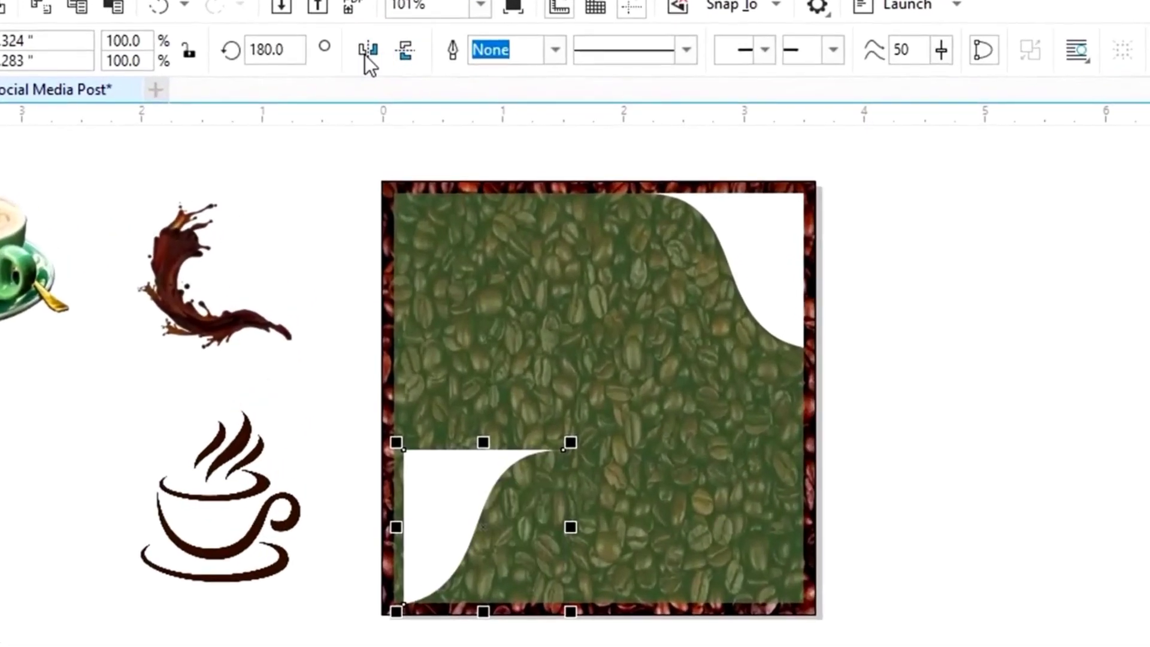
{"action": "left_click", "coordinate": [408, 54]}
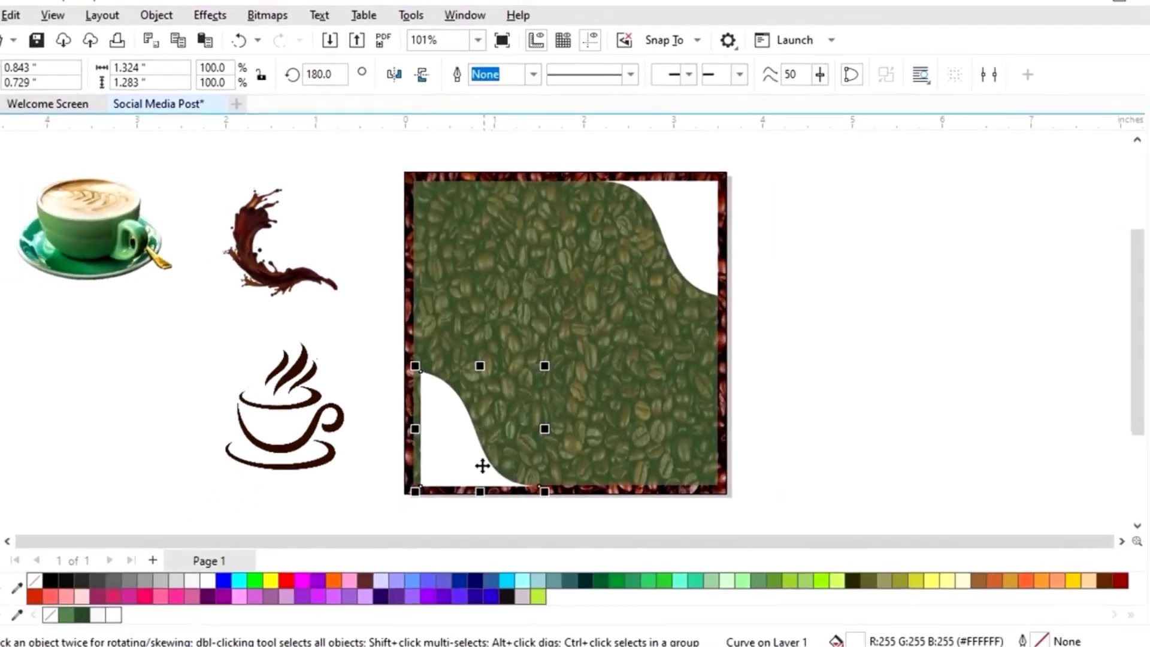
{"action": "left_click_drag", "start_coordinate": [482, 466], "coordinate": [462, 436]}
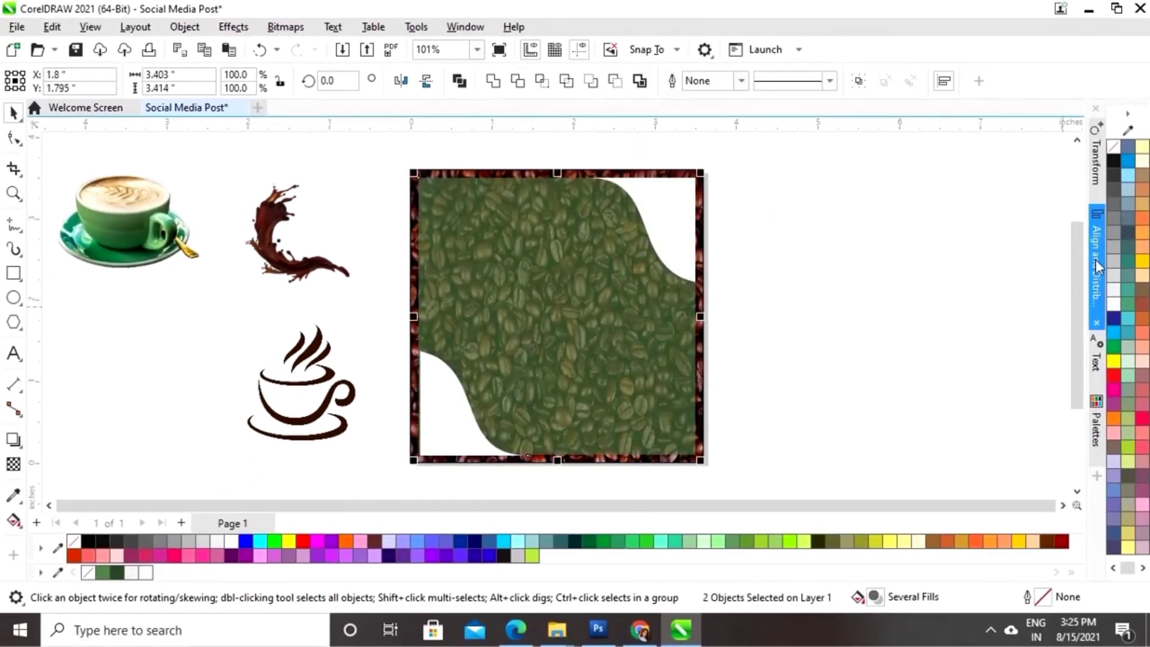
- Align the mirrored wave to the square's left and bottom edges
{"action": "left_click", "coordinate": [1095, 236]}
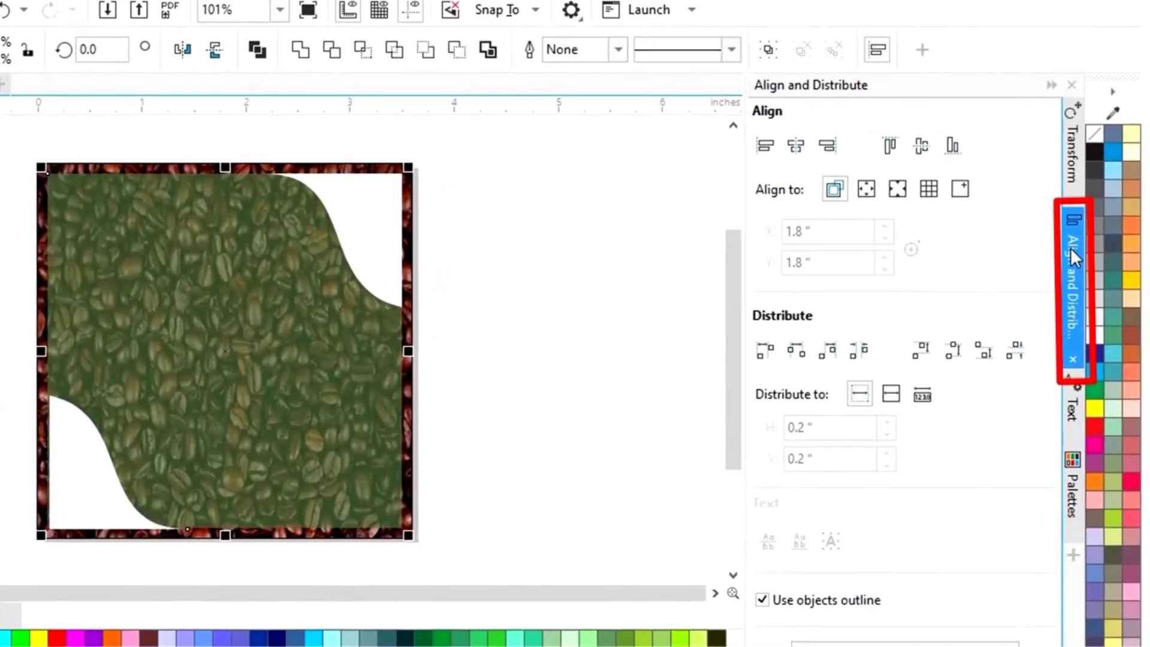
{"action": "left_click", "coordinate": [759, 150]}
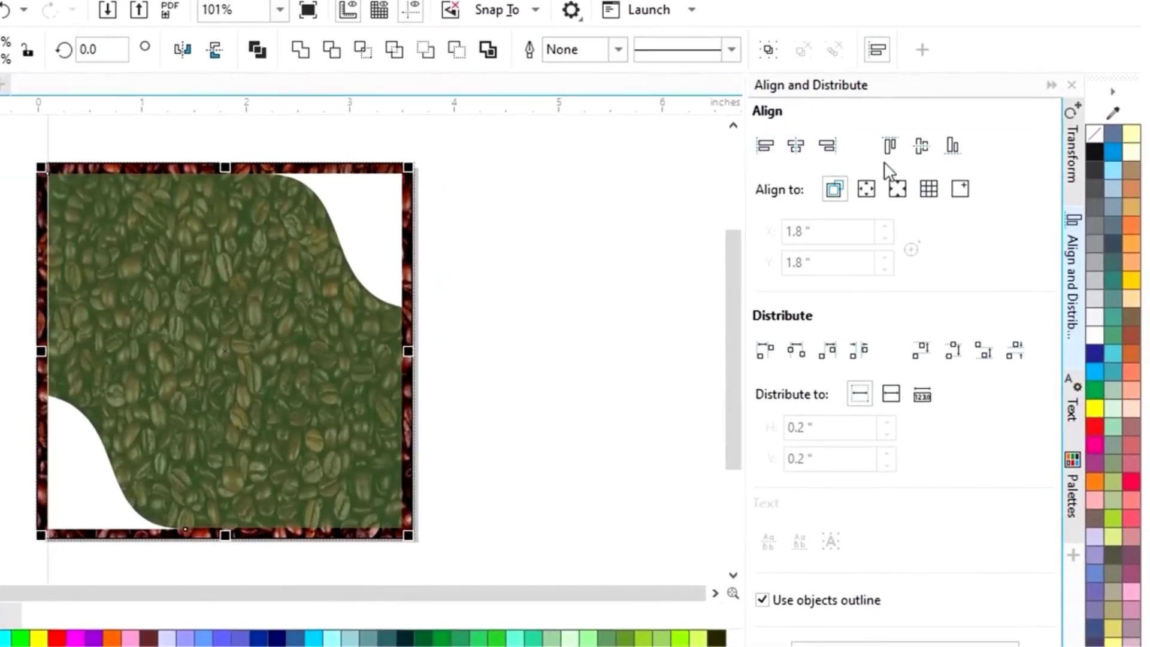
{"action": "left_click", "coordinate": [953, 146]}
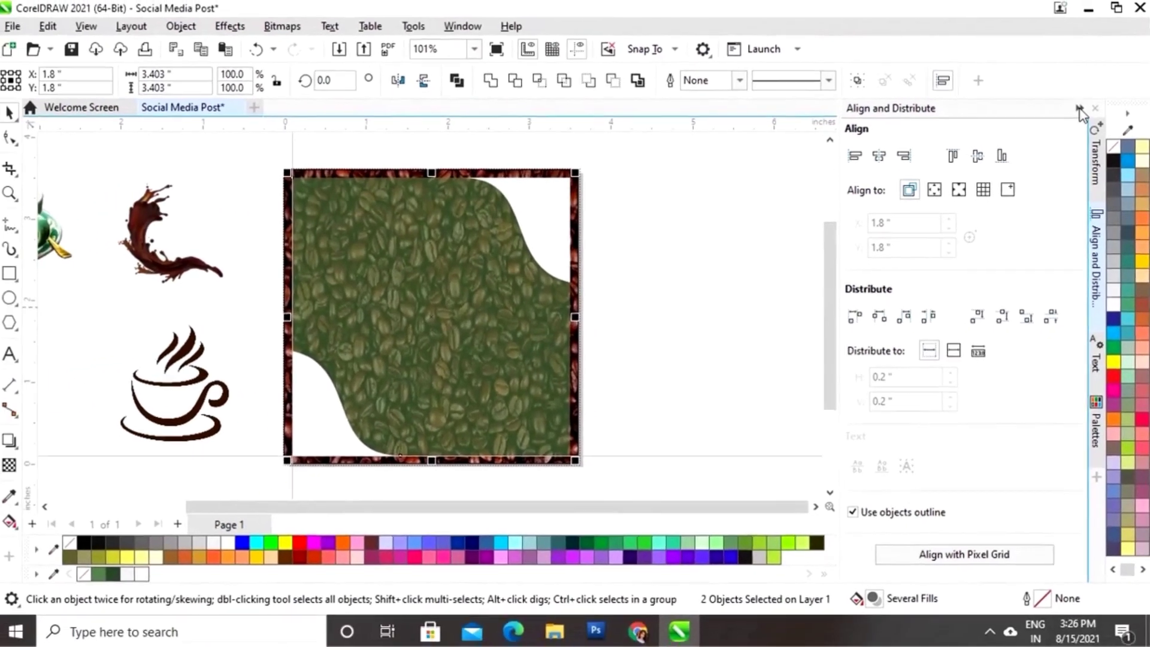
{"action": "left_click", "coordinate": [1079, 109]}
{"action": "left_click", "coordinate": [479, 395]}
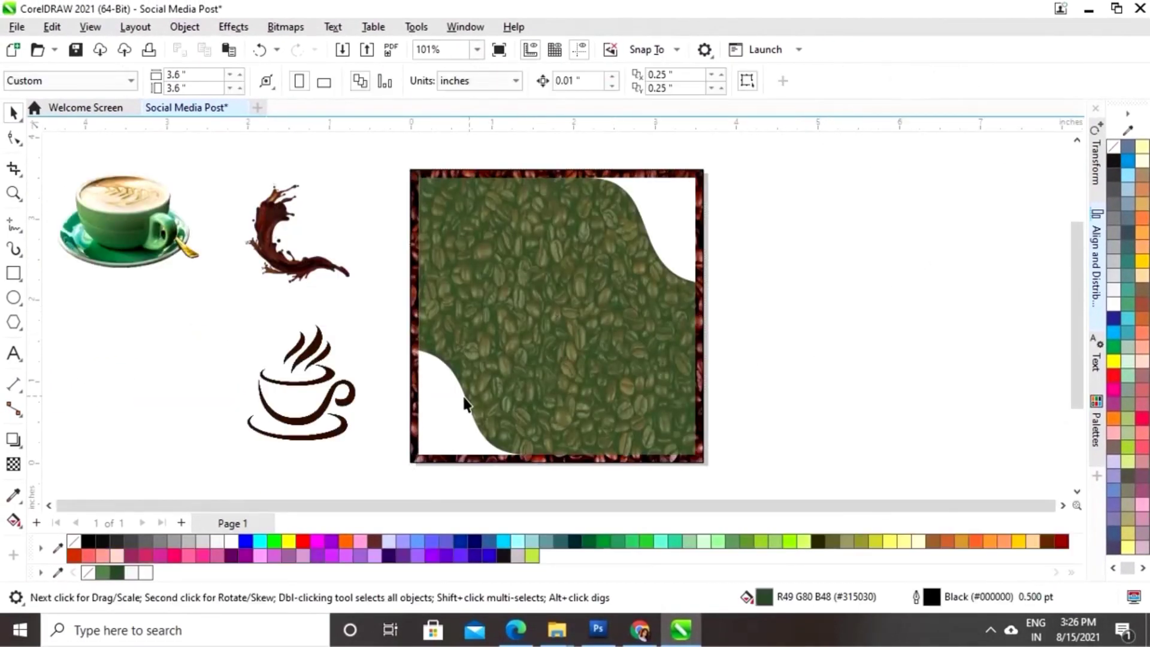
- Scale the bottom-left wave up about 165%, to roughly 2.22 × 2.15 inches
{"action": "left_click_drag", "start_coordinate": [532, 346], "coordinate": [617, 273]}
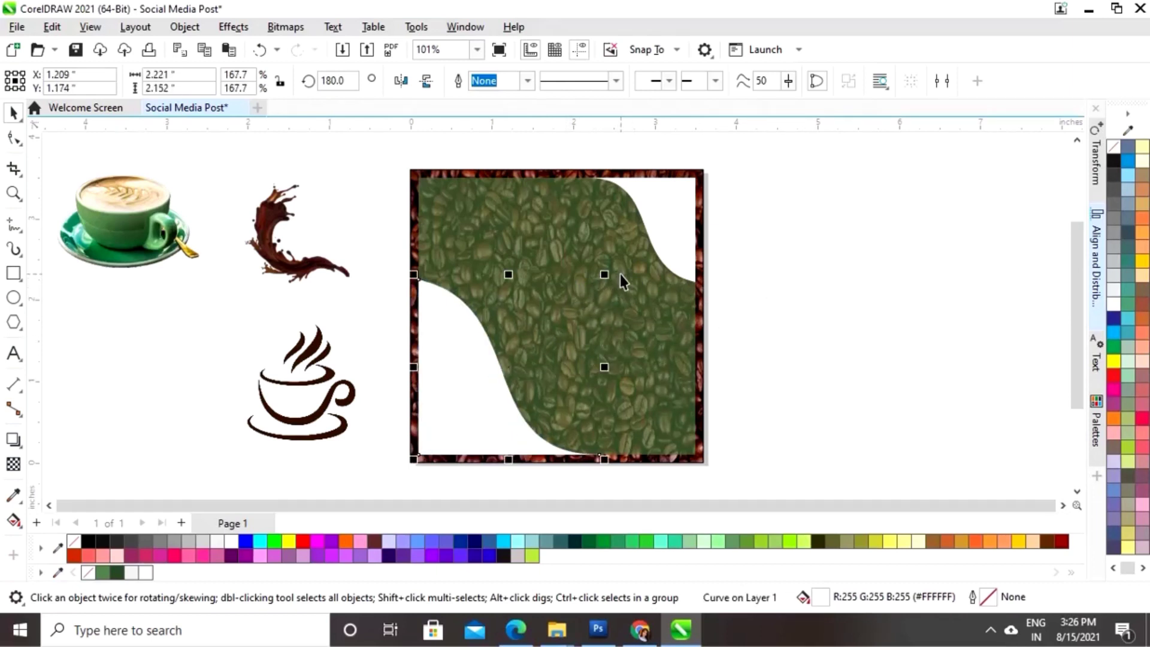
{"action": "left_click", "coordinate": [841, 300]}
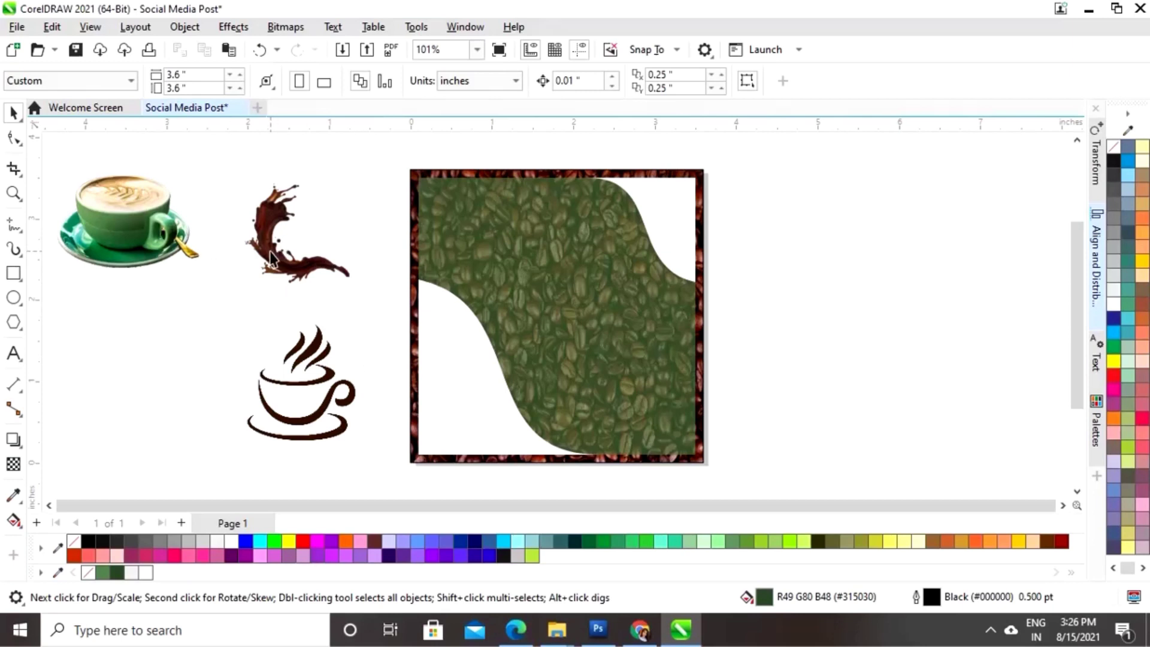
- Drag the coffee splash onto the bean background, enlarge it to about 2.85 × 2.71 inches, and place it over the left side
{"action": "left_click", "coordinate": [273, 259]}
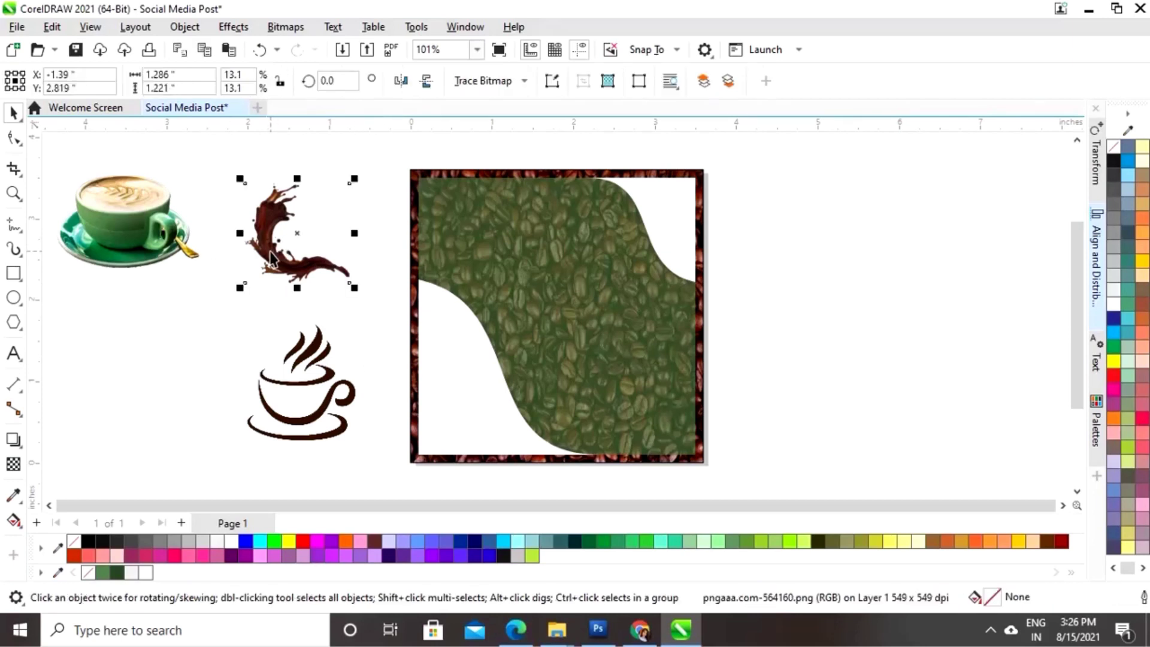
{"action": "left_click_drag", "start_coordinate": [294, 235], "coordinate": [512, 370]}
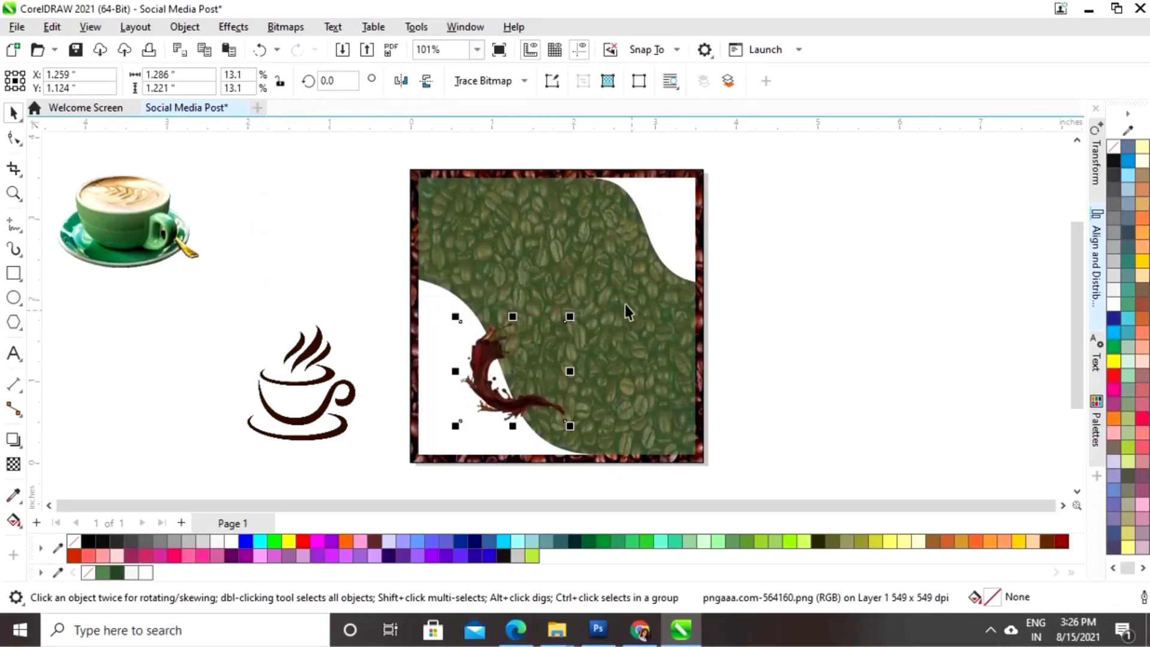
{"action": "left_click_drag", "start_coordinate": [570, 316], "coordinate": [639, 252]}
{"action": "left_click_drag", "start_coordinate": [450, 410], "coordinate": [502, 369]}
- Move the latte cup onto the splash near bottom centre, sized about 2.67 × 1.82 inches
{"action": "left_click", "coordinate": [775, 330]}
{"action": "left_click", "coordinate": [160, 241]}
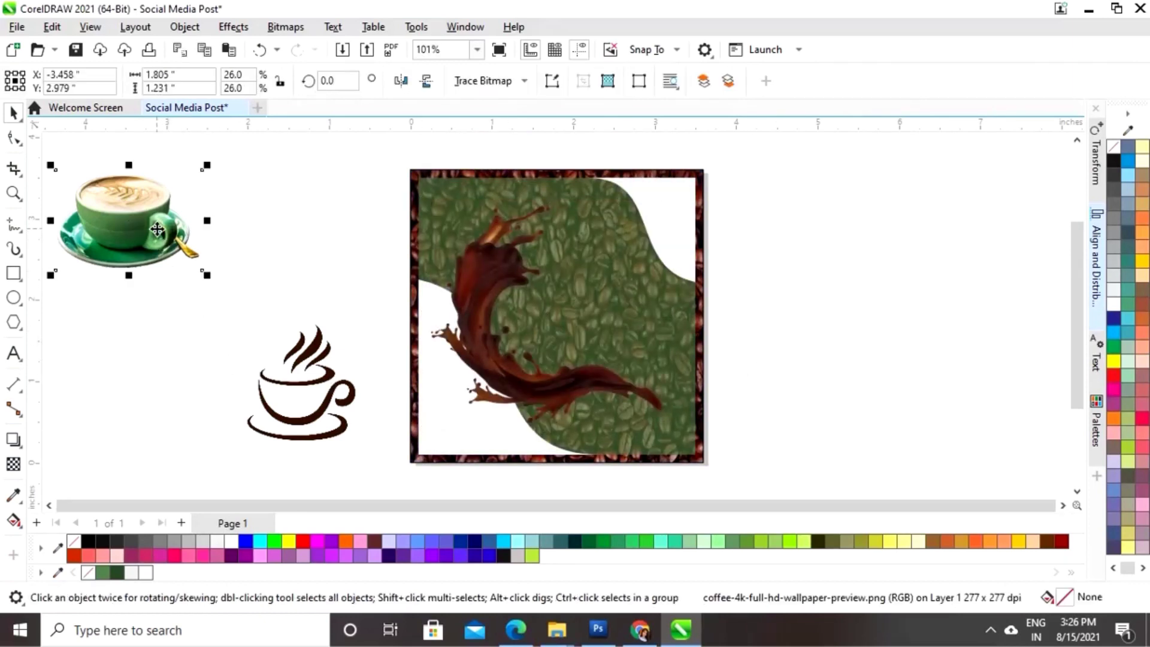
{"action": "left_click_drag", "start_coordinate": [143, 233], "coordinate": [530, 351]}
{"action": "left_click_drag", "start_coordinate": [608, 299], "coordinate": [652, 272]}
{"action": "left_click_drag", "start_coordinate": [582, 345], "coordinate": [559, 366]}
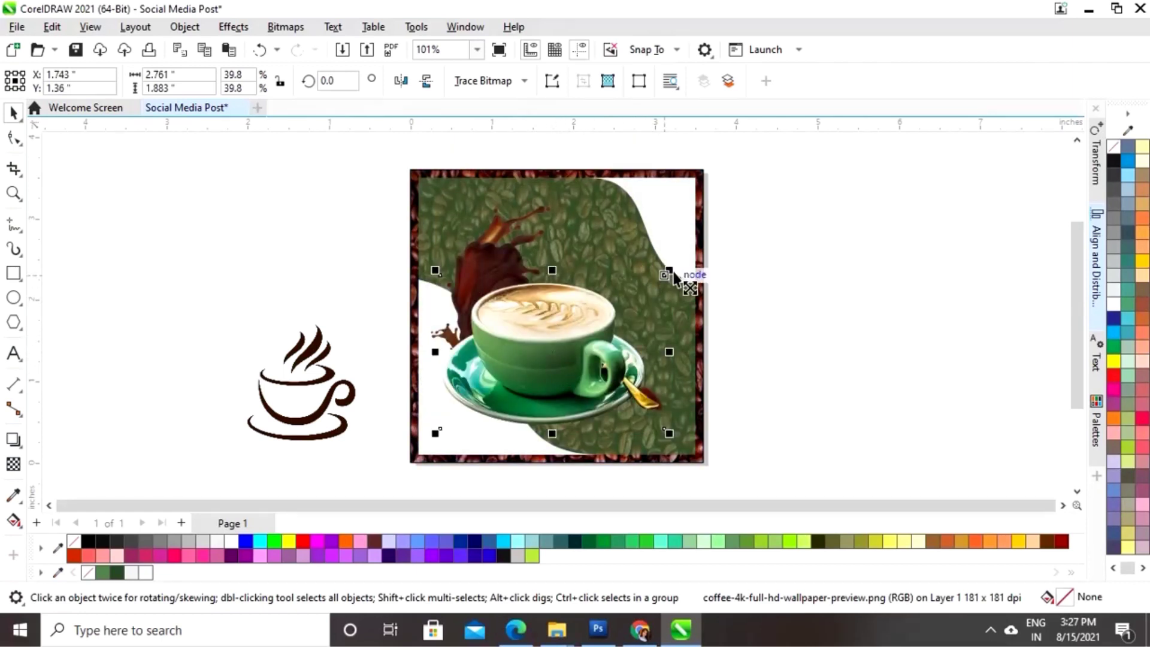
{"action": "left_click_drag", "start_coordinate": [675, 276], "coordinate": [558, 348]}
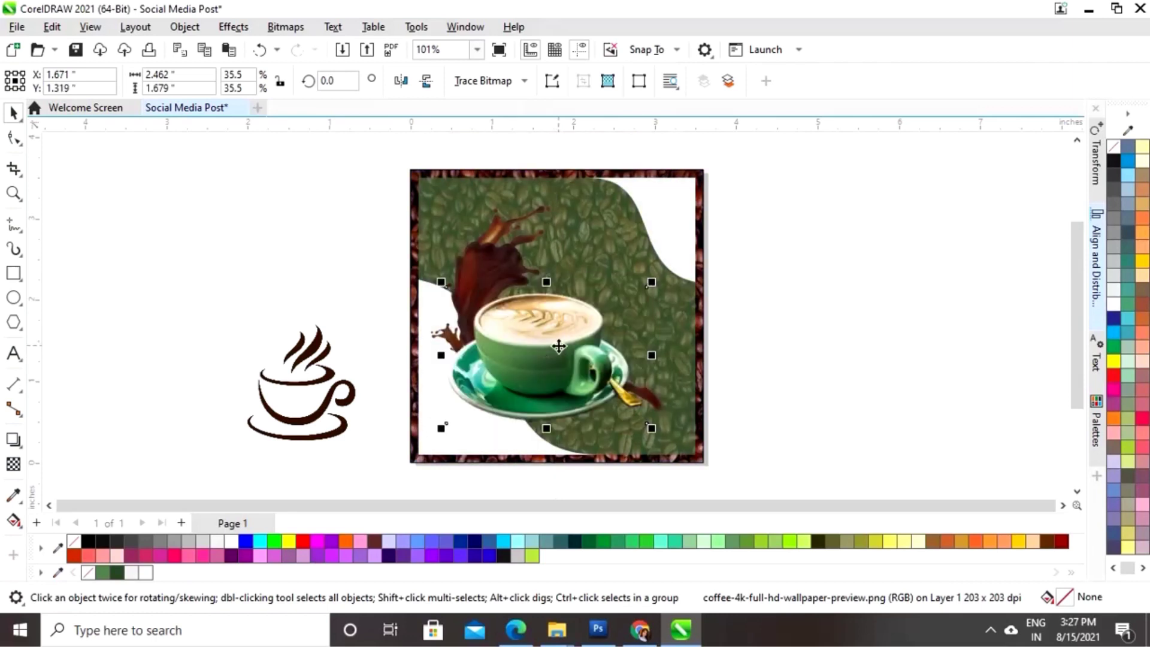
{"action": "left_click_drag", "start_coordinate": [562, 349], "coordinate": [563, 350]}
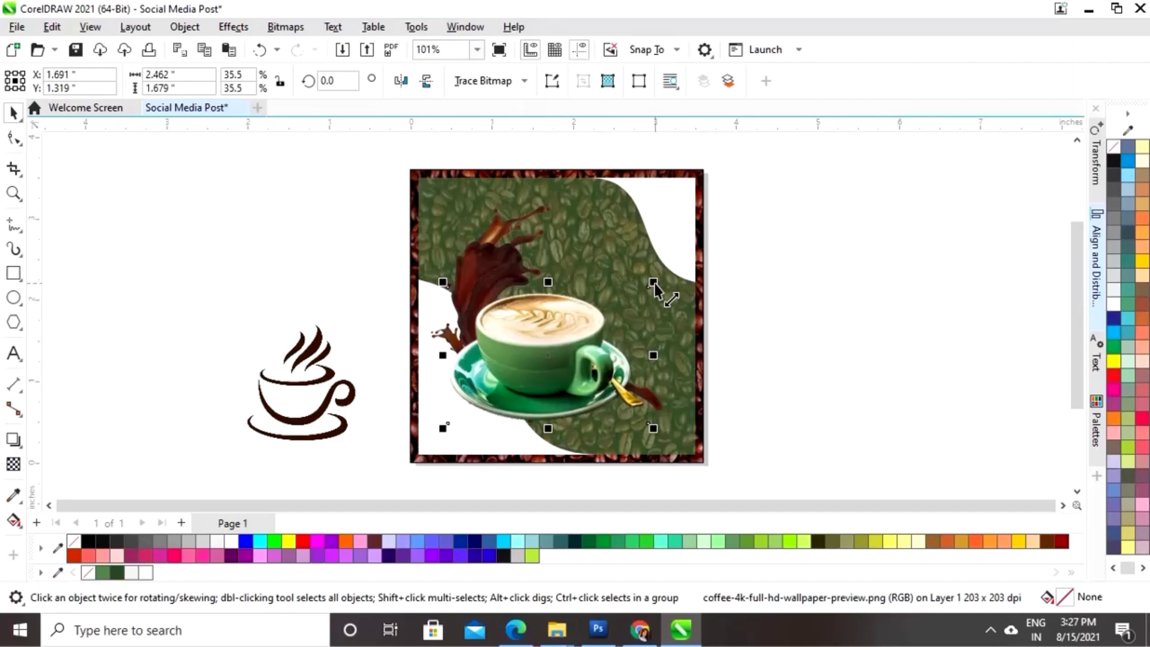
{"action": "left_click_drag", "start_coordinate": [653, 283], "coordinate": [662, 280]}
{"action": "key", "text": "Right"}
{"action": "key", "text": "Down"}
{"action": "key", "text": "Down"}
{"action": "key", "text": "Down"}
{"action": "key", "text": "Down"}
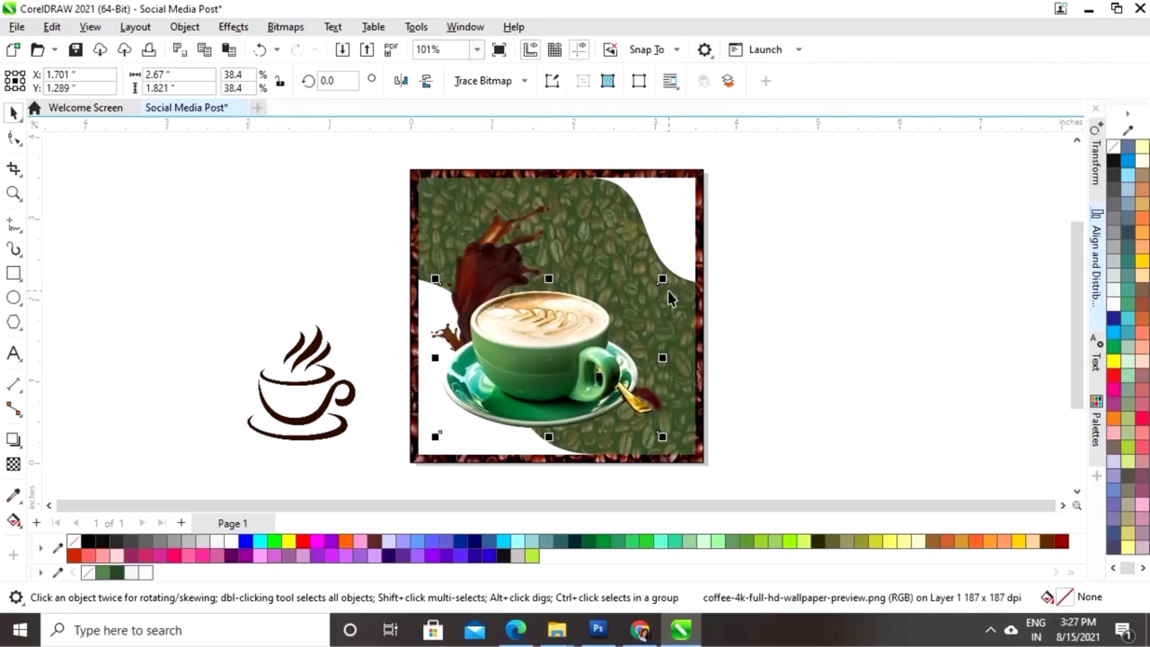
- Shrink the cup icon to about 0.47 × 0.51 inches and nudge it into the top-right corner
{"action": "left_click", "coordinate": [830, 263]}
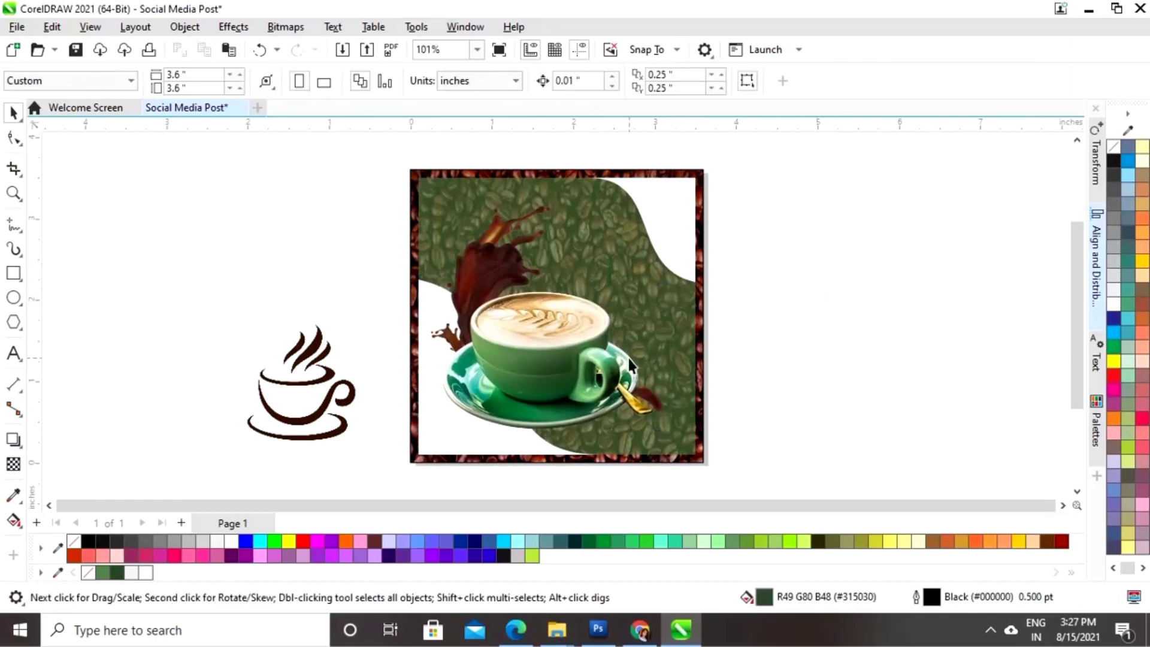
{"action": "left_click", "coordinate": [262, 401]}
{"action": "left_click_drag", "start_coordinate": [362, 321], "coordinate": [671, 221]}
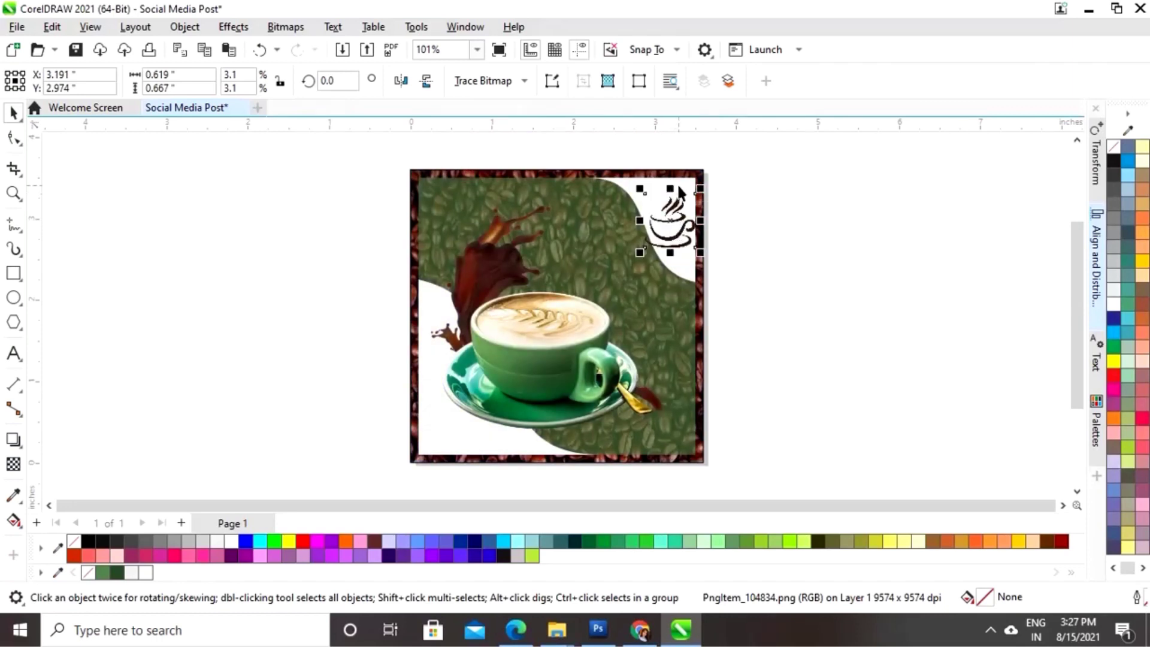
{"action": "left_click_drag", "start_coordinate": [671, 220], "coordinate": [671, 217]}
{"action": "left_click", "coordinate": [776, 220]}
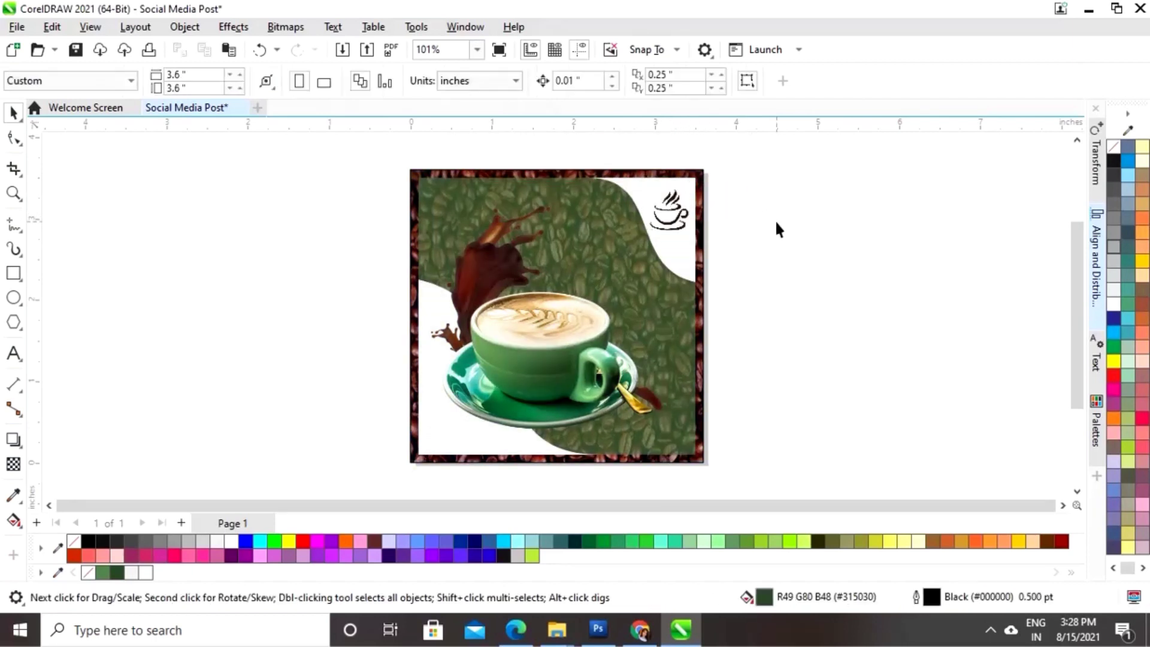
{"action": "left_click", "coordinate": [681, 213]}
{"action": "key", "text": "Up"}
{"action": "key", "text": "Up"}
{"action": "key", "text": "Right"}
{"action": "key", "text": "Right"}
{"action": "left_click", "coordinate": [255, 367]}
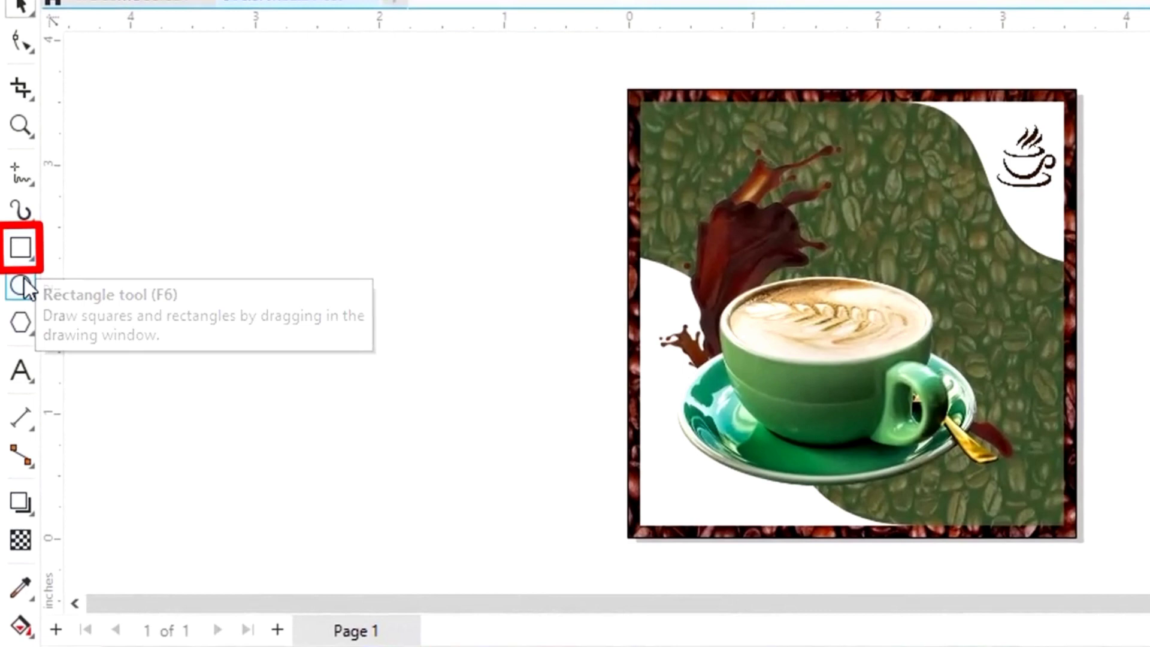
- Draw a small square beside the page and fill it white
{"action": "left_click", "coordinate": [14, 276]}
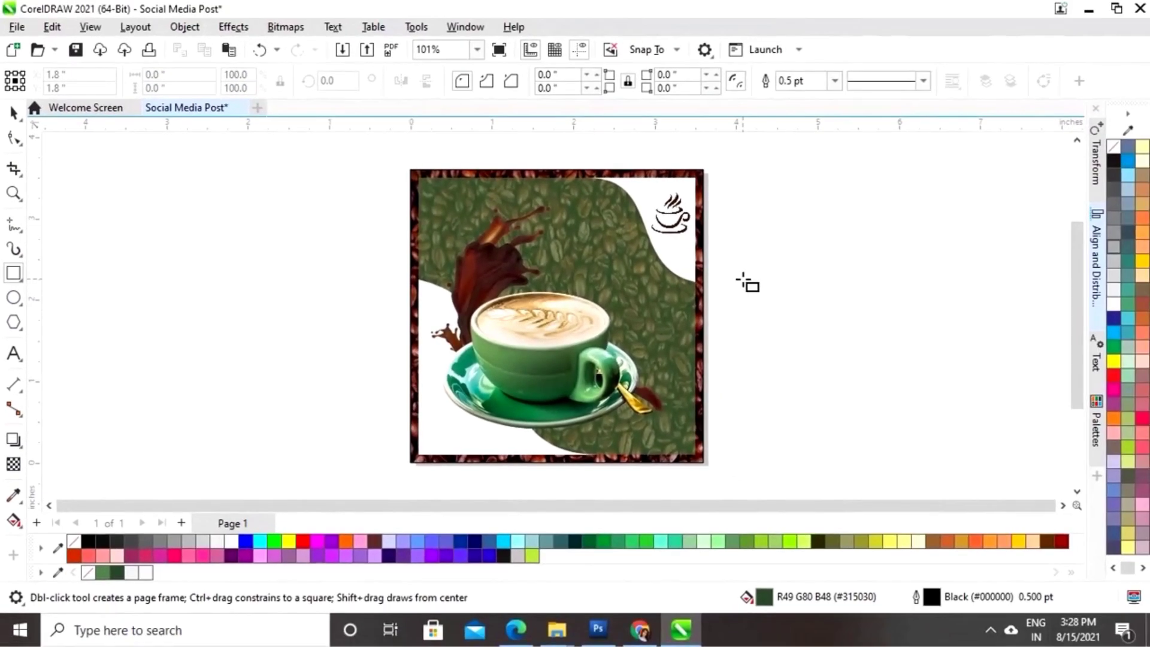
{"action": "left_click_drag", "start_coordinate": [744, 276], "coordinate": [815, 348]}
{"action": "key", "text": "space"}
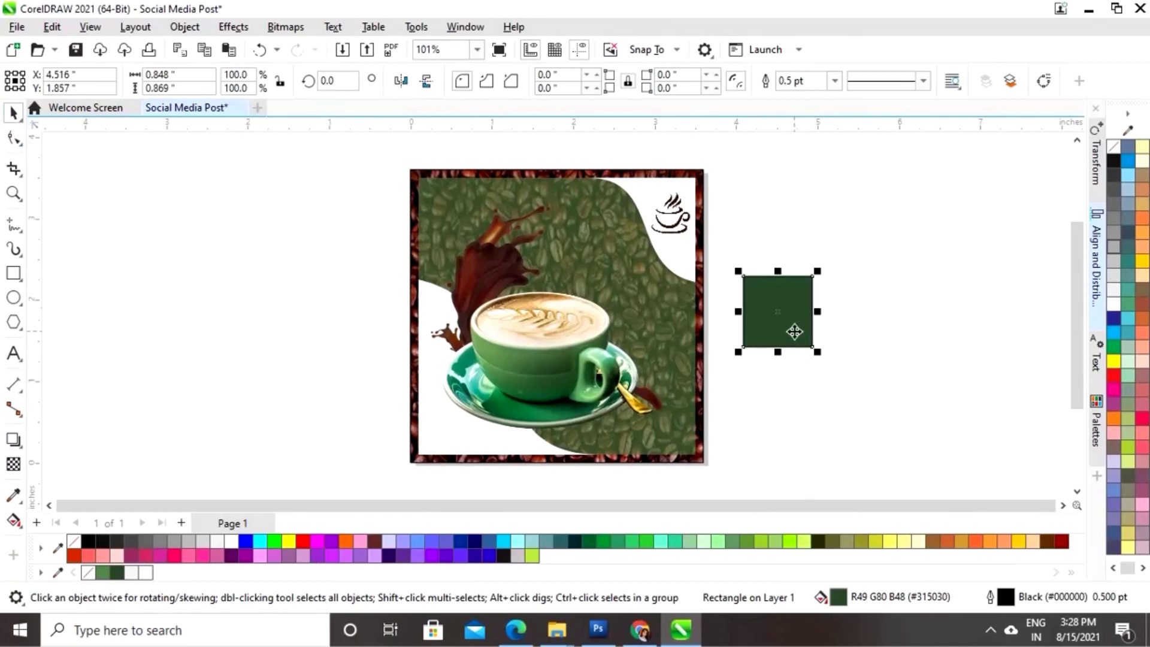
{"action": "left_click", "coordinate": [231, 542]}
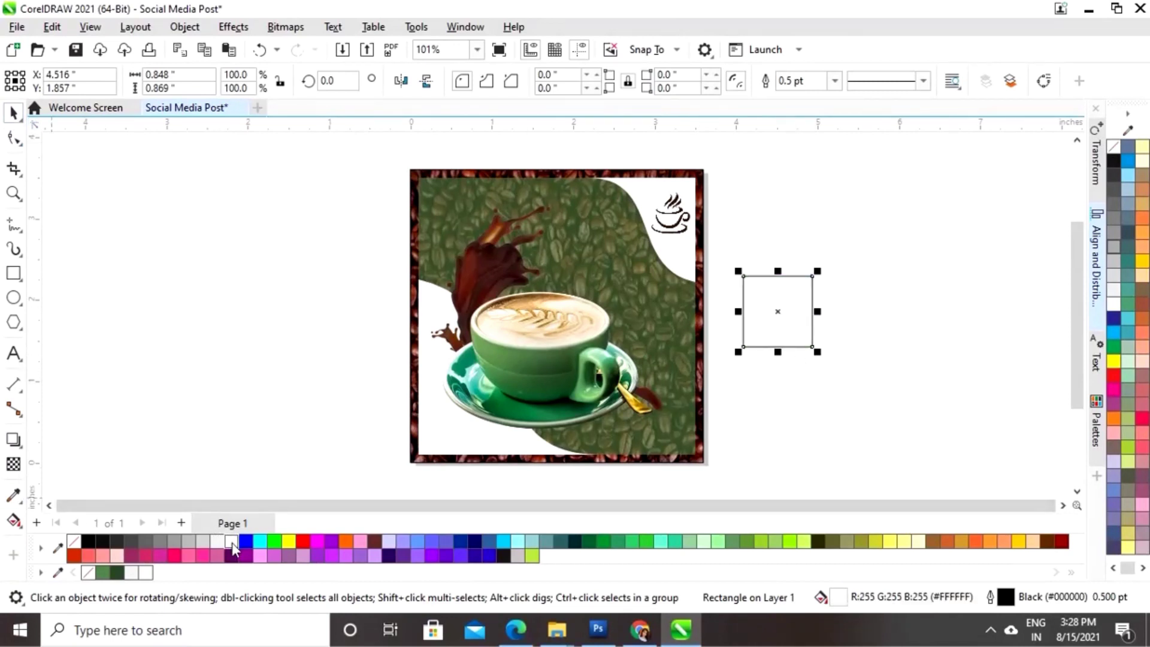
- Move the white square beside the cup on the design's right side, remove its outline, and zoom in
{"action": "left_click_drag", "start_coordinate": [791, 316], "coordinate": [673, 323]}
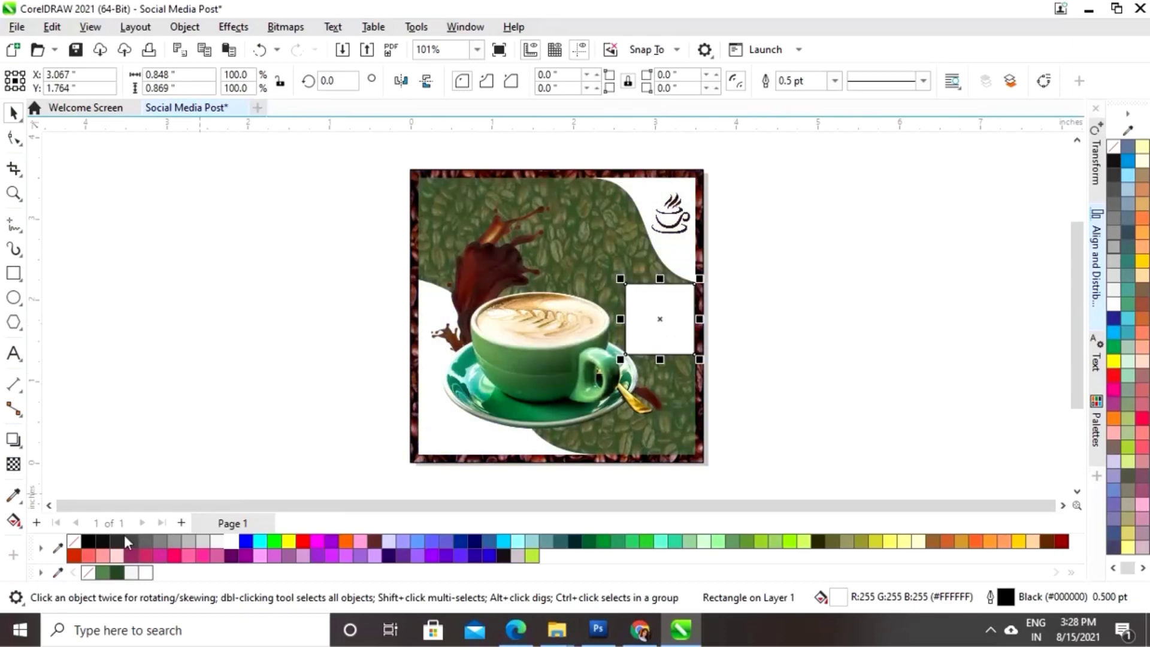
{"action": "right_click", "coordinate": [72, 541]}
{"action": "left_click_drag", "start_coordinate": [701, 281], "coordinate": [695, 283]}
{"action": "key", "text": "ctrl+z"}
{"action": "left_click", "coordinate": [752, 303]}
{"action": "left_click", "coordinate": [669, 313]}
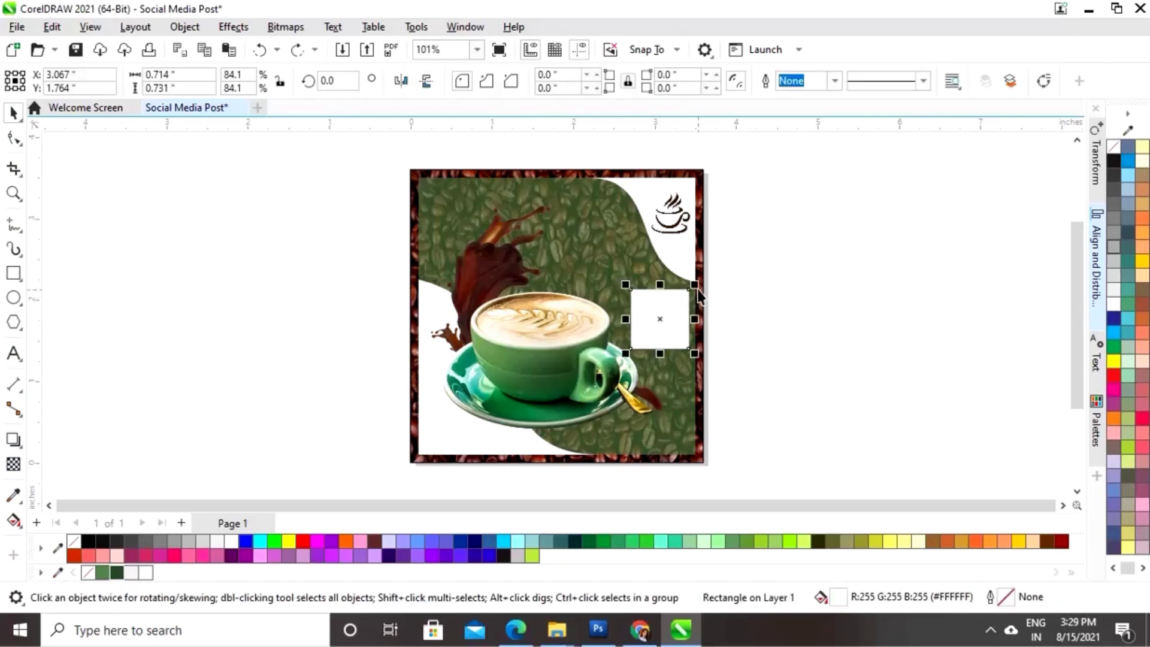
{"action": "key", "text": "z"}
{"action": "left_click_drag", "start_coordinate": [586, 251], "coordinate": [738, 377]}
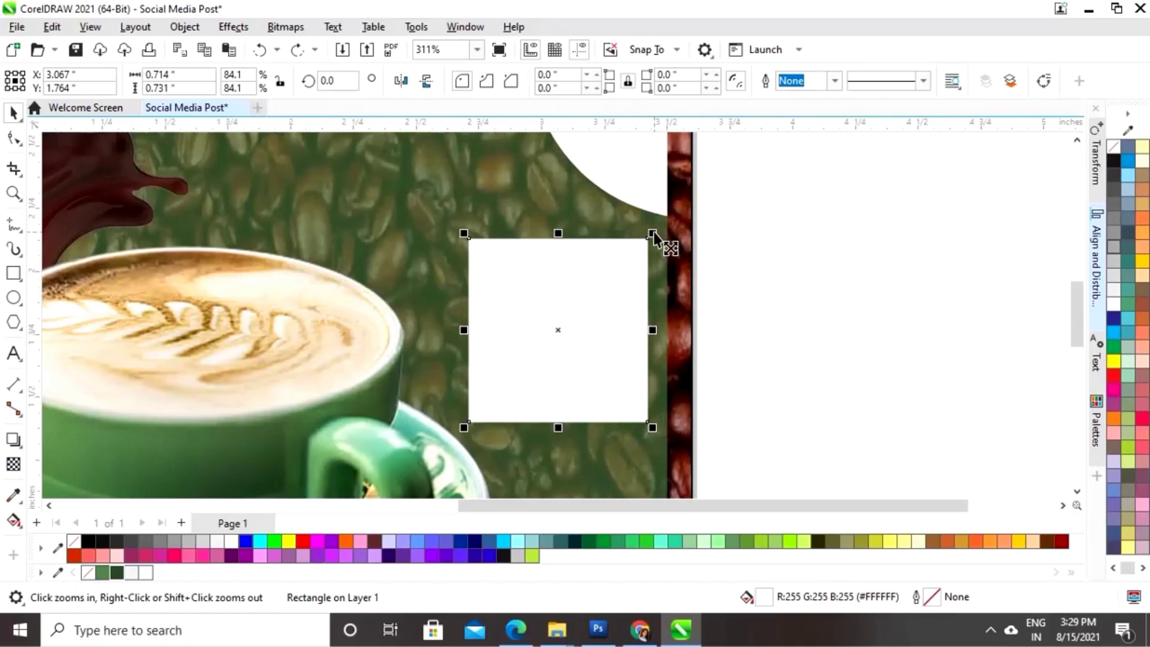
- Fill the inner square dark green and subtract it from the white square with Back Minus Front
{"action": "left_click_drag", "start_coordinate": [653, 235], "coordinate": [645, 242]}
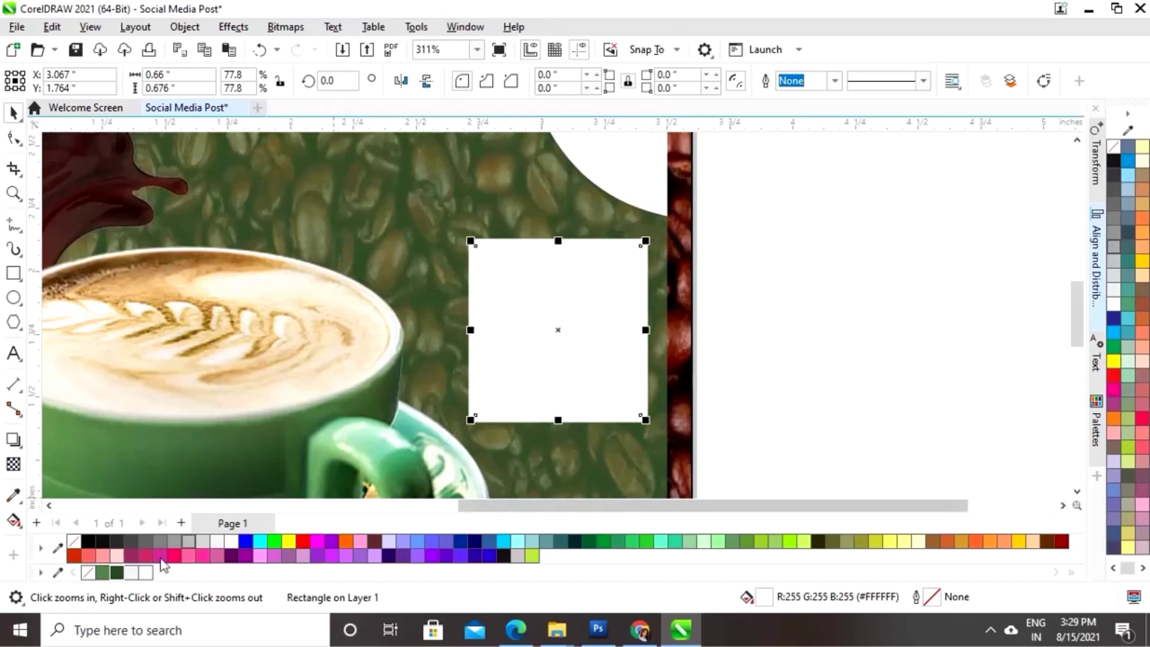
{"action": "left_click", "coordinate": [117, 573]}
{"action": "left_click", "coordinate": [754, 222]}
{"action": "left_click_drag", "start_coordinate": [753, 216], "coordinate": [442, 440]}
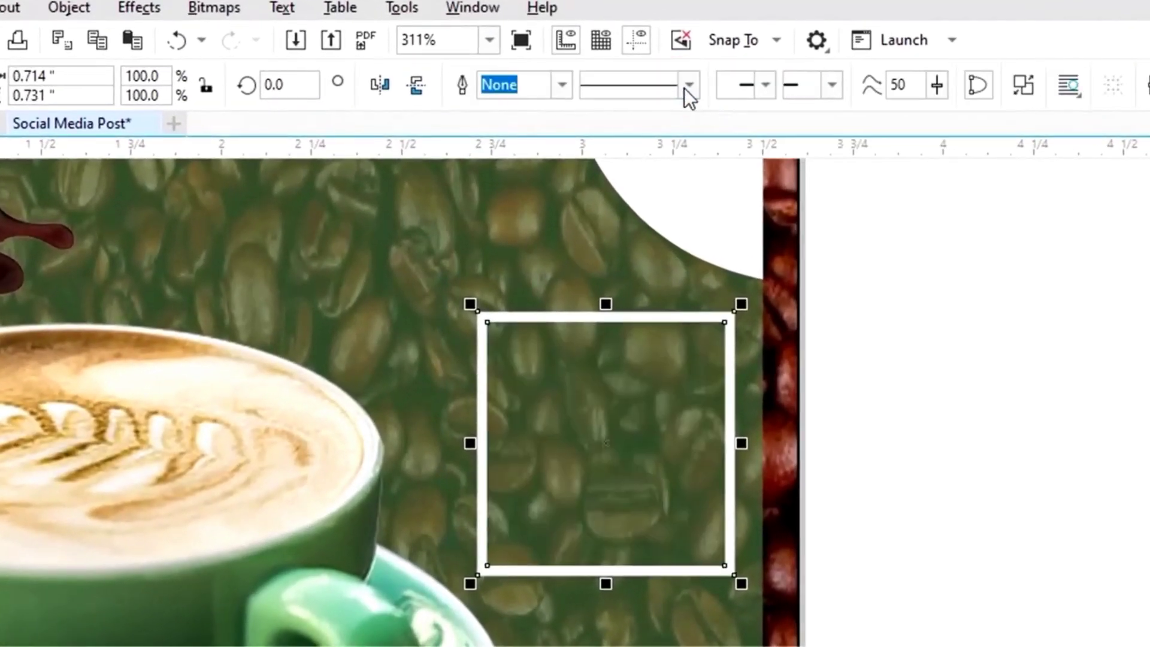
{"action": "left_click", "coordinate": [688, 87]}
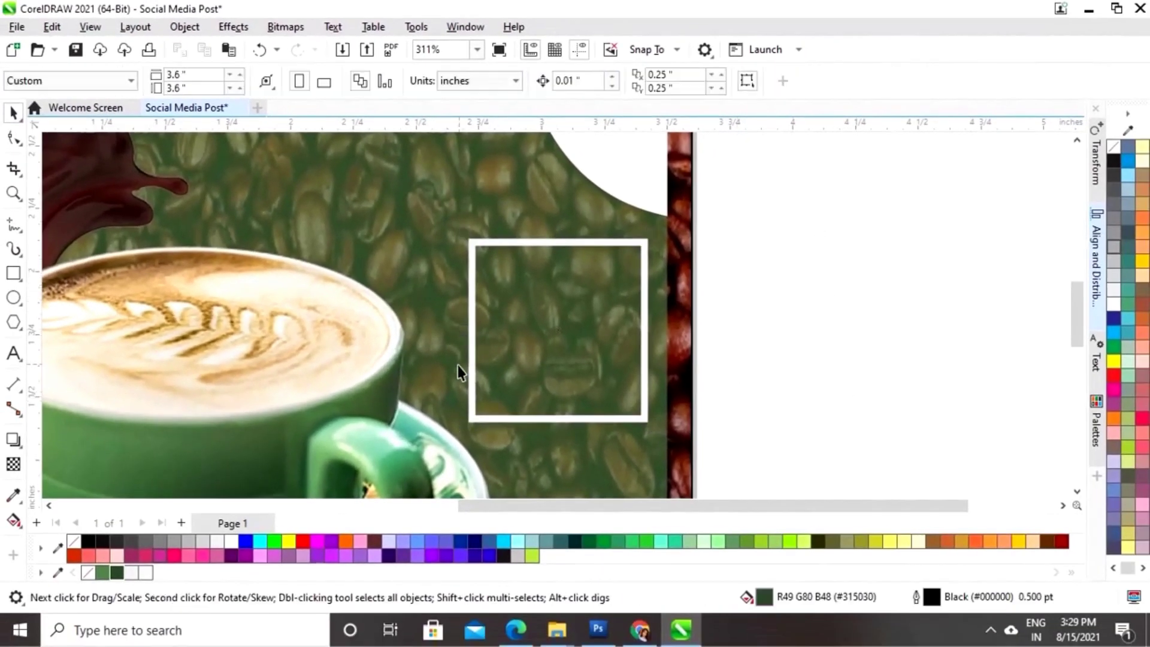
- Add a '30%' text line and fit it near the top of the white frame
{"action": "left_click", "coordinate": [13, 354]}
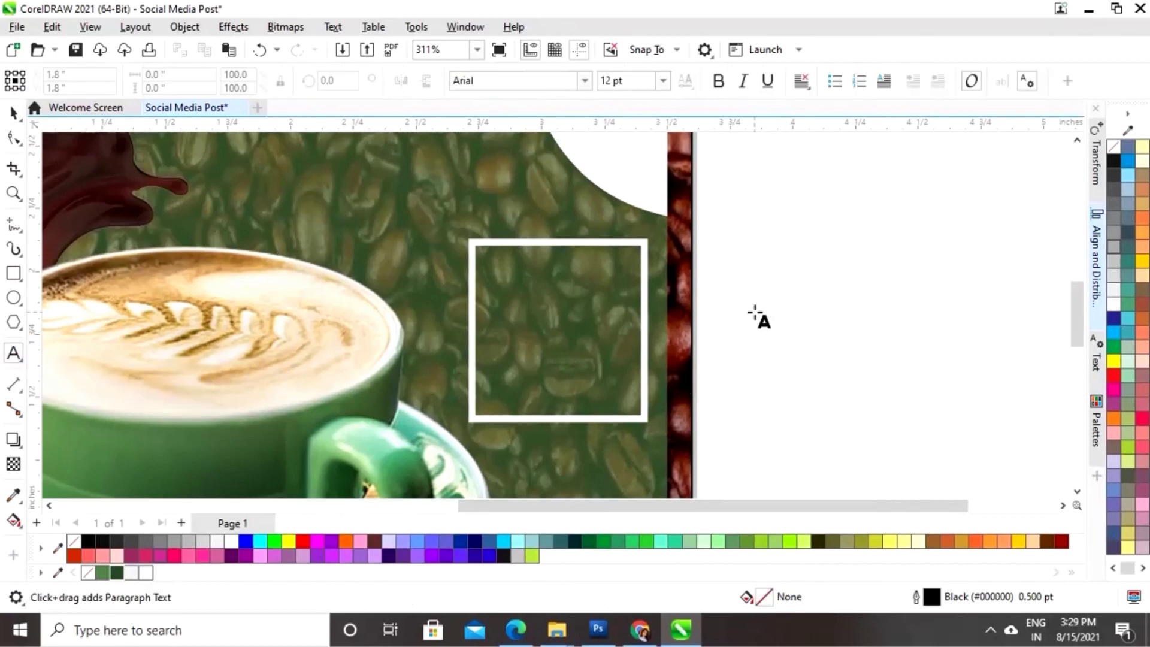
{"action": "left_click", "coordinate": [753, 299]}
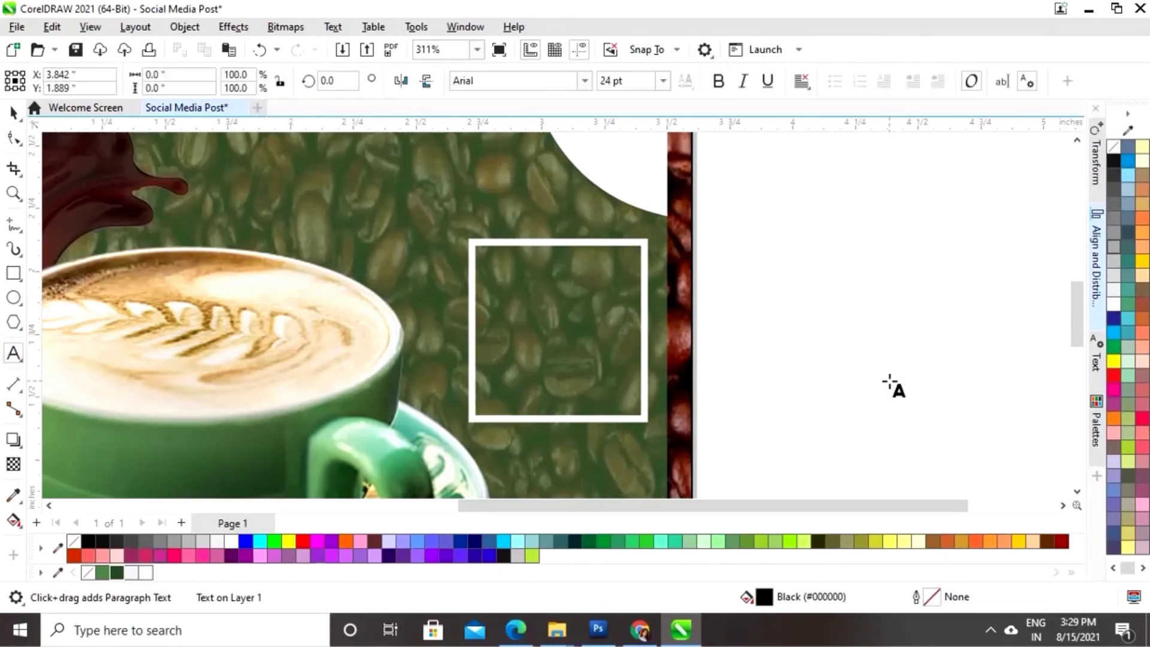
{"action": "type", "text": "30%"}
{"action": "left_click", "coordinate": [13, 112]}
{"action": "left_click_drag", "start_coordinate": [835, 271], "coordinate": [561, 294]}
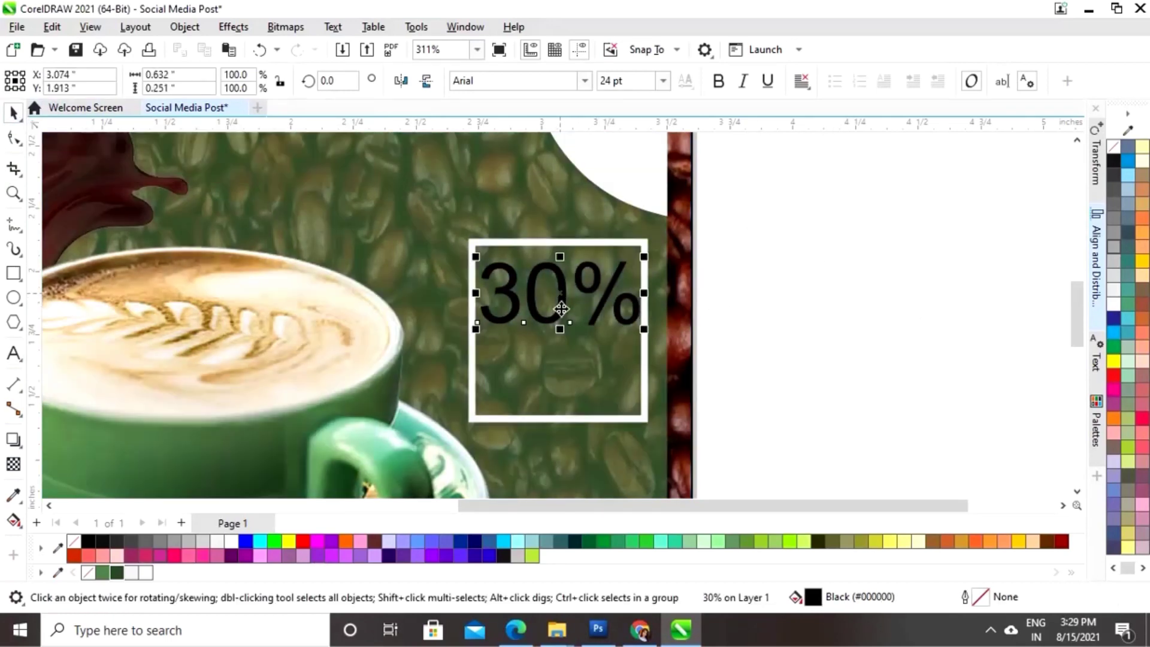
{"action": "left_click_drag", "start_coordinate": [645, 258], "coordinate": [637, 262]}
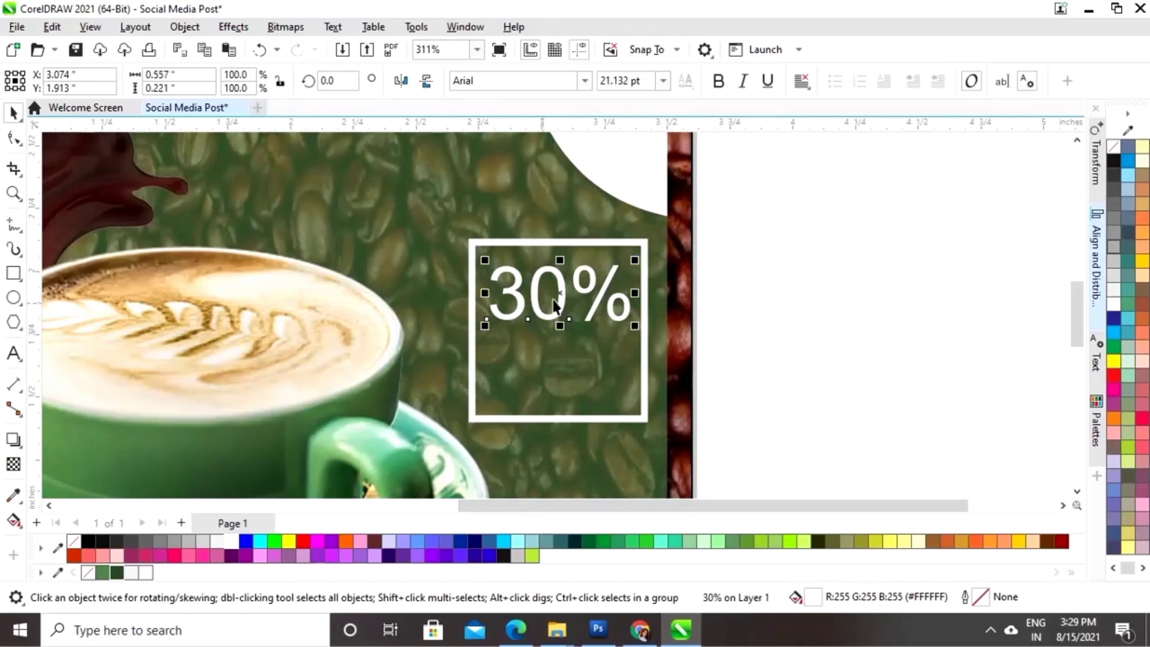
{"action": "left_click_drag", "start_coordinate": [559, 296], "coordinate": [560, 290]}
{"action": "left_click", "coordinate": [745, 322]}
- Add a white 'OFF' text line below '30%' inside the frame
{"action": "left_click", "coordinate": [24, 360]}
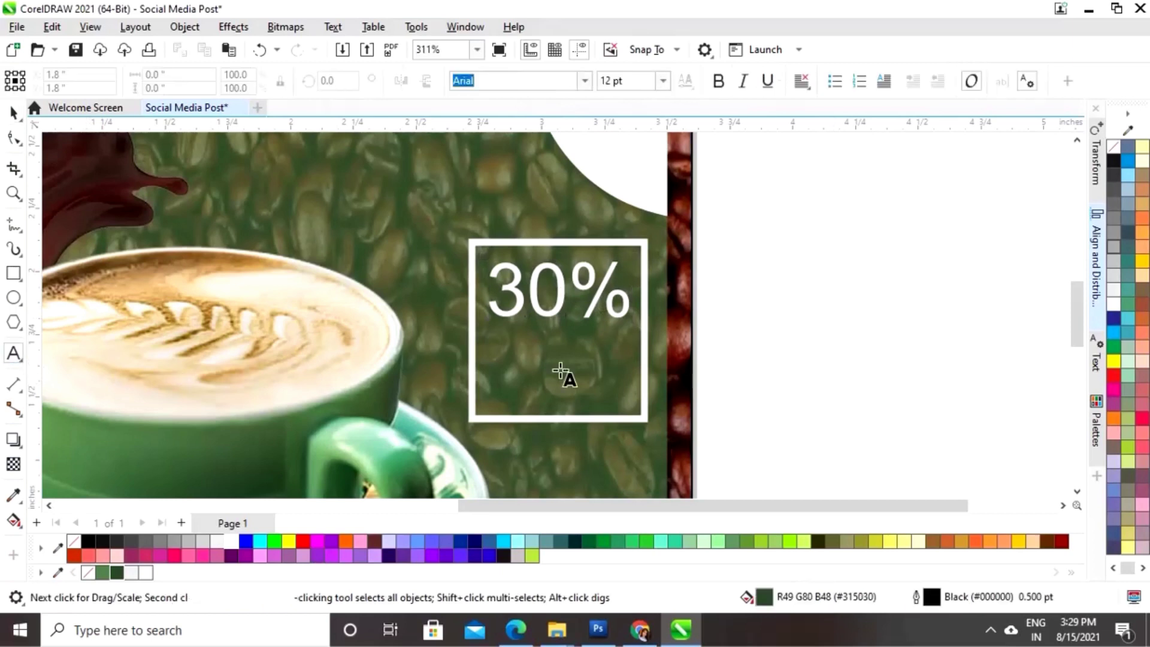
{"action": "left_click", "coordinate": [742, 367]}
{"action": "type", "text": "OFF"}
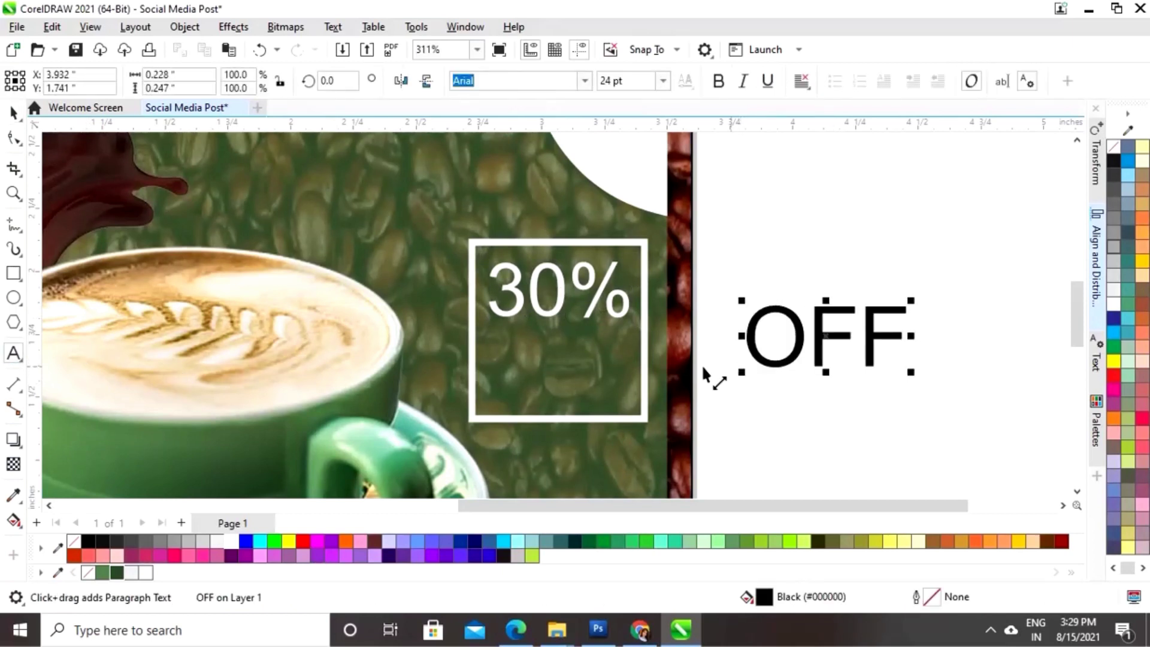
{"action": "left_click", "coordinate": [13, 113]}
{"action": "left_click_drag", "start_coordinate": [836, 346], "coordinate": [559, 371]}
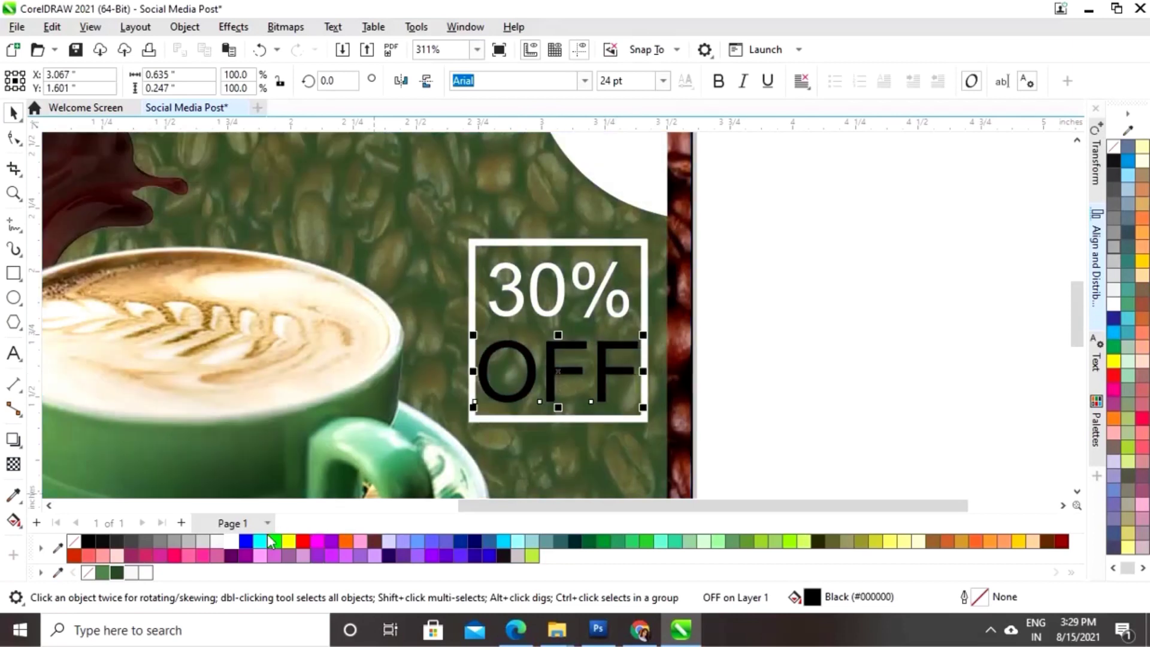
{"action": "left_click", "coordinate": [228, 544]}
{"action": "left_click_drag", "start_coordinate": [643, 335], "coordinate": [638, 338]}
{"action": "key", "text": "Escape"}
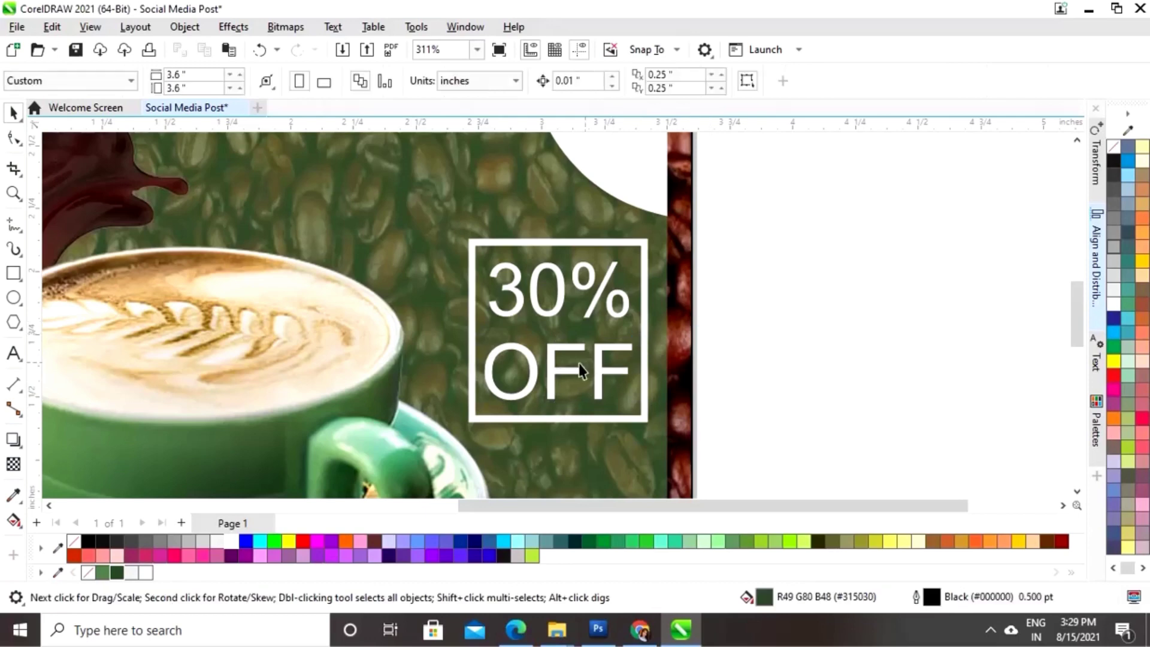
- Centre the 30% and OFF text horizontally on the frame using Align Centers Horizontally
{"action": "left_click", "coordinate": [558, 347]}
{"action": "left_click", "coordinate": [559, 309], "text": "shift"}
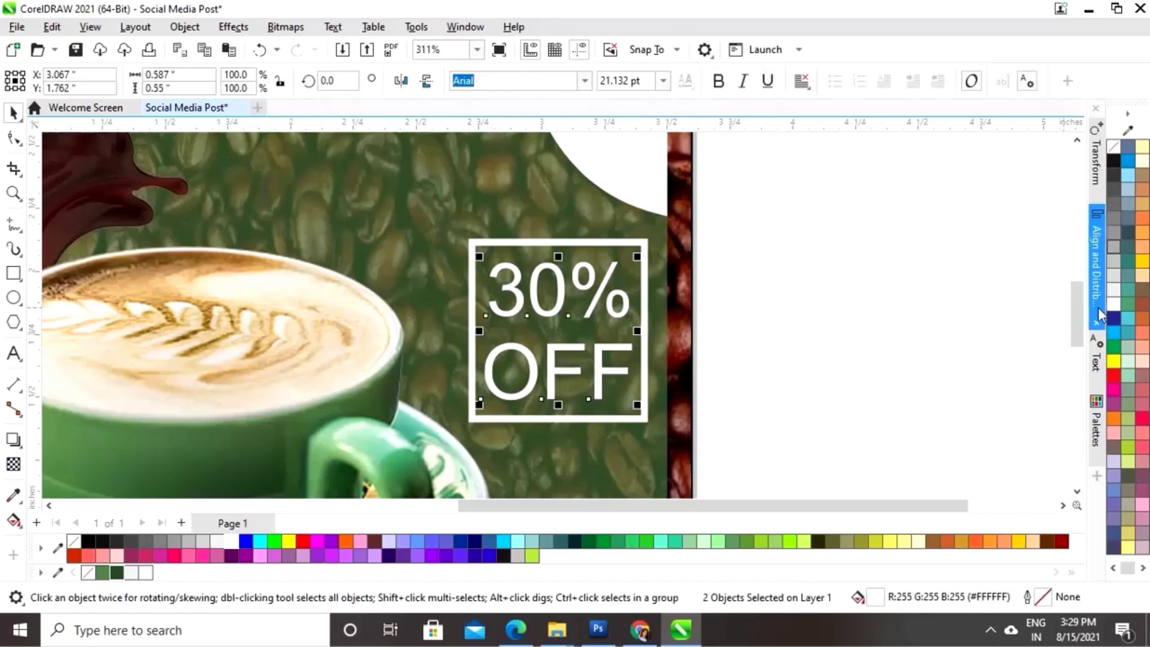
{"action": "left_click", "coordinate": [1095, 284]}
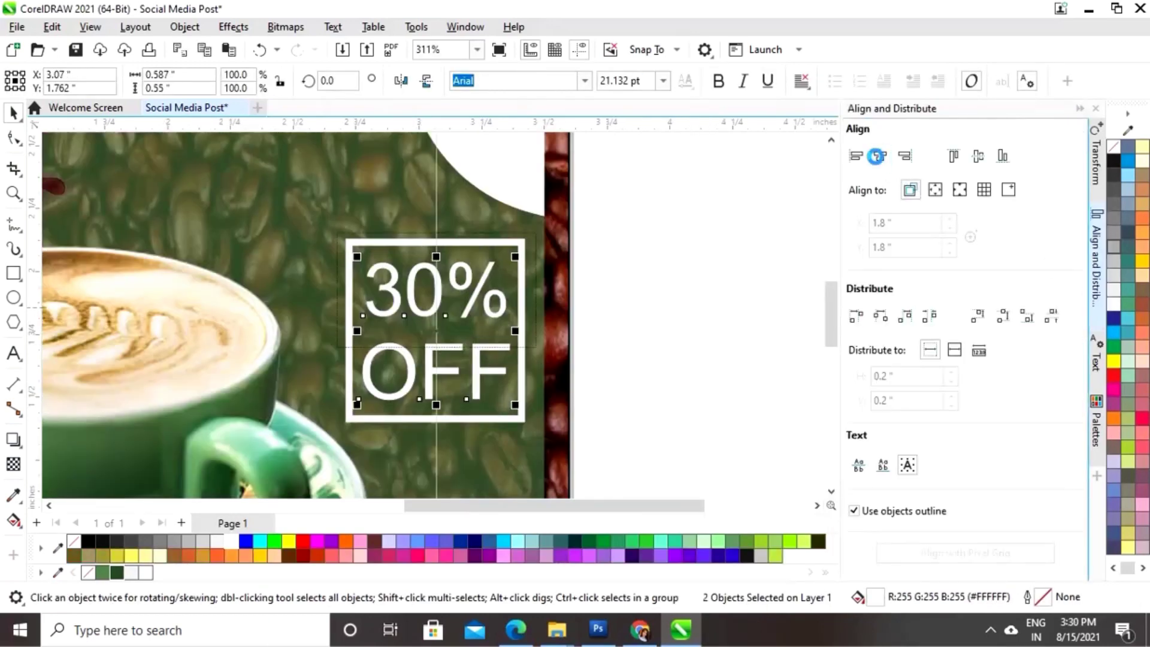
{"action": "left_click", "coordinate": [1081, 110]}
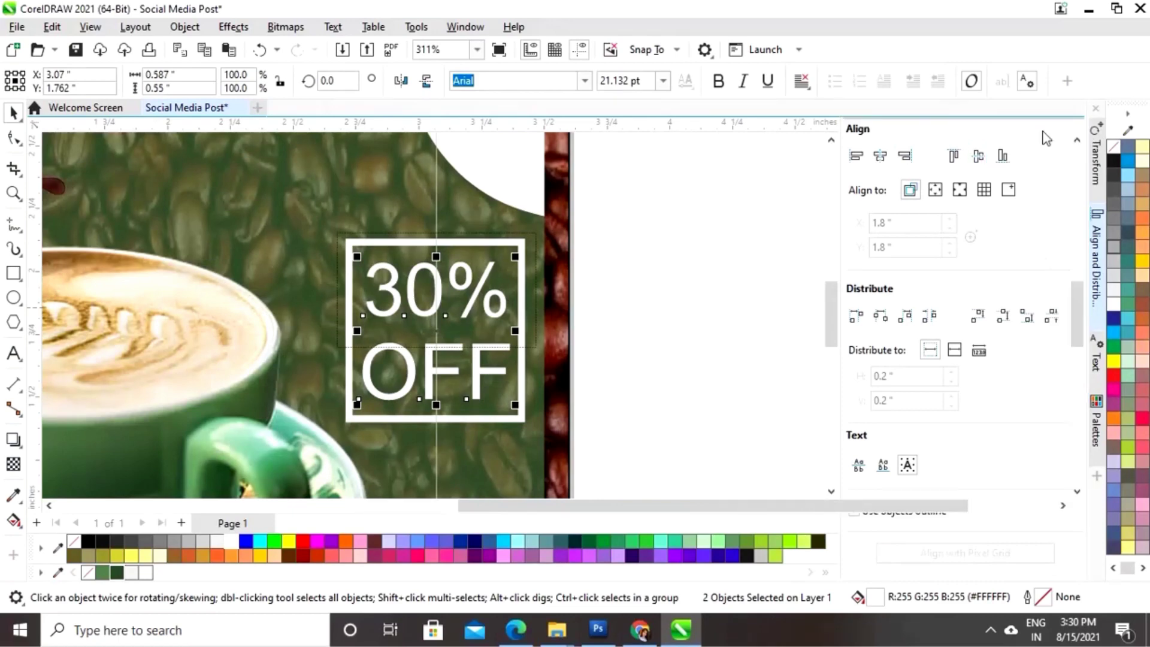
{"action": "left_click_drag", "start_coordinate": [801, 214], "coordinate": [444, 437]}
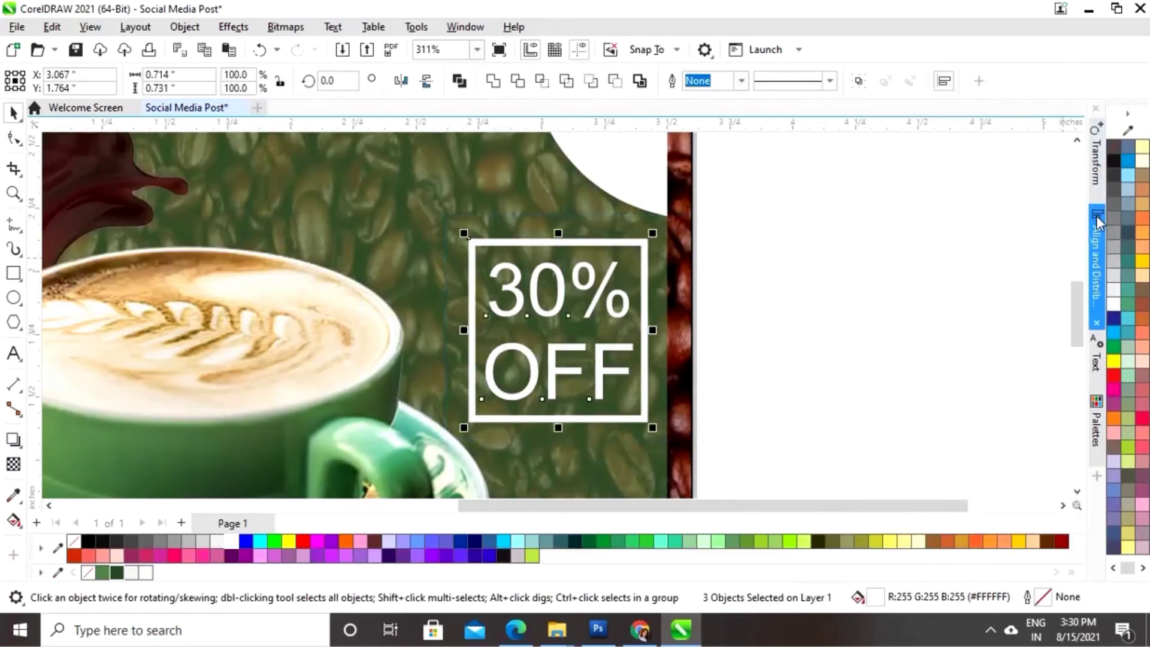
{"action": "left_click", "coordinate": [1097, 258]}
{"action": "left_click", "coordinate": [880, 156]}
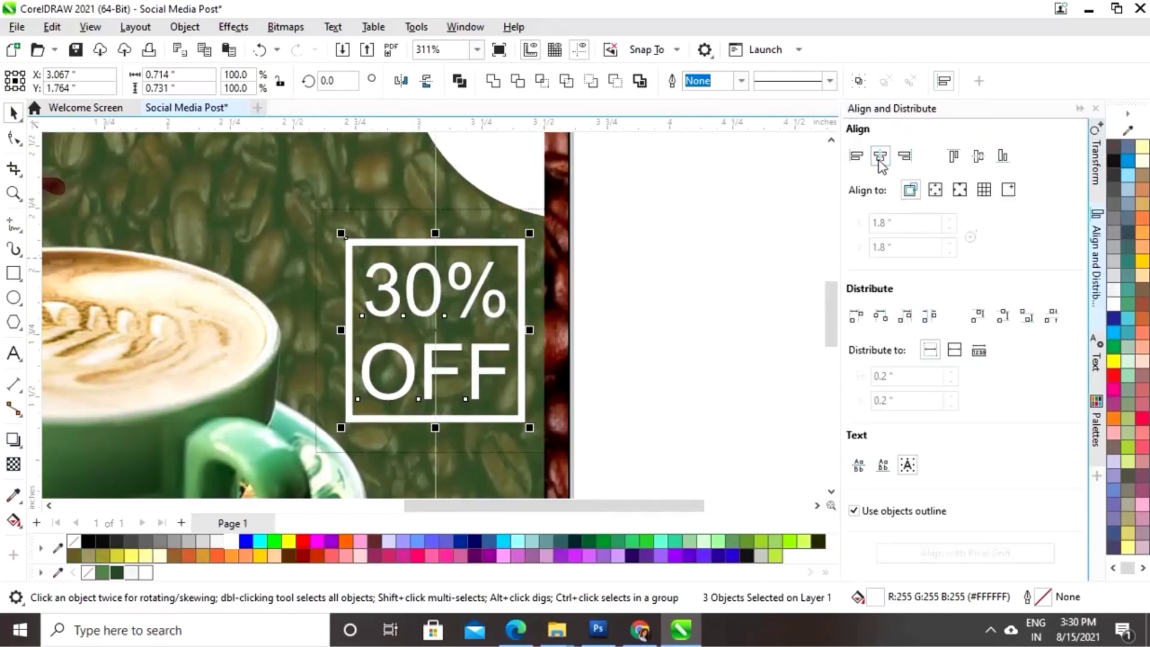
{"action": "left_click", "coordinate": [1080, 109]}
{"action": "left_click", "coordinate": [870, 238]}
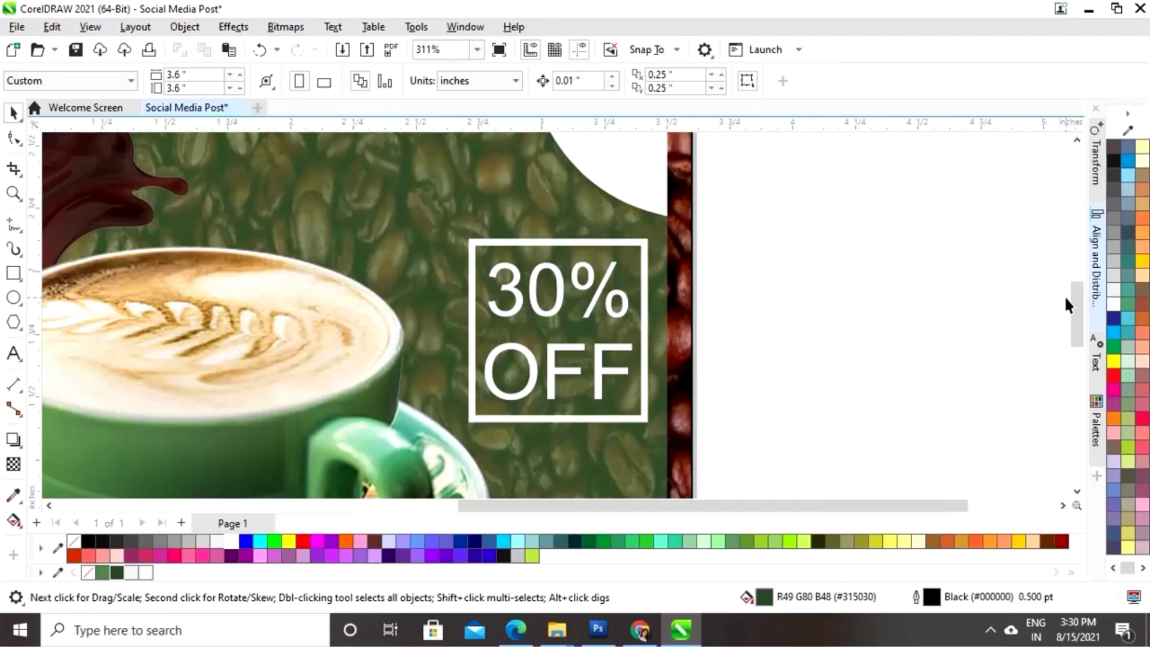
{"action": "key", "text": "shift+F4"}
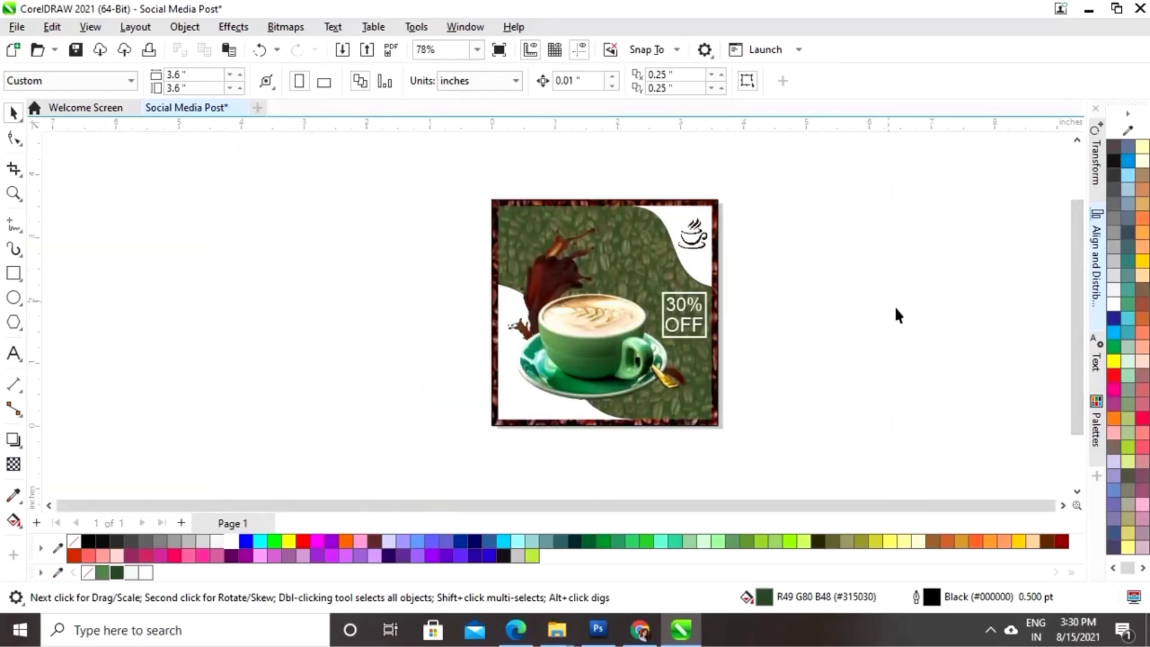
{"action": "key", "text": "z"}
{"action": "left_click_drag", "start_coordinate": [581, 237], "coordinate": [813, 390]}
- Shrink the badge slightly, group the frame and both texts, and move the group up
{"action": "left_click_drag", "start_coordinate": [637, 256], "coordinate": [471, 395]}
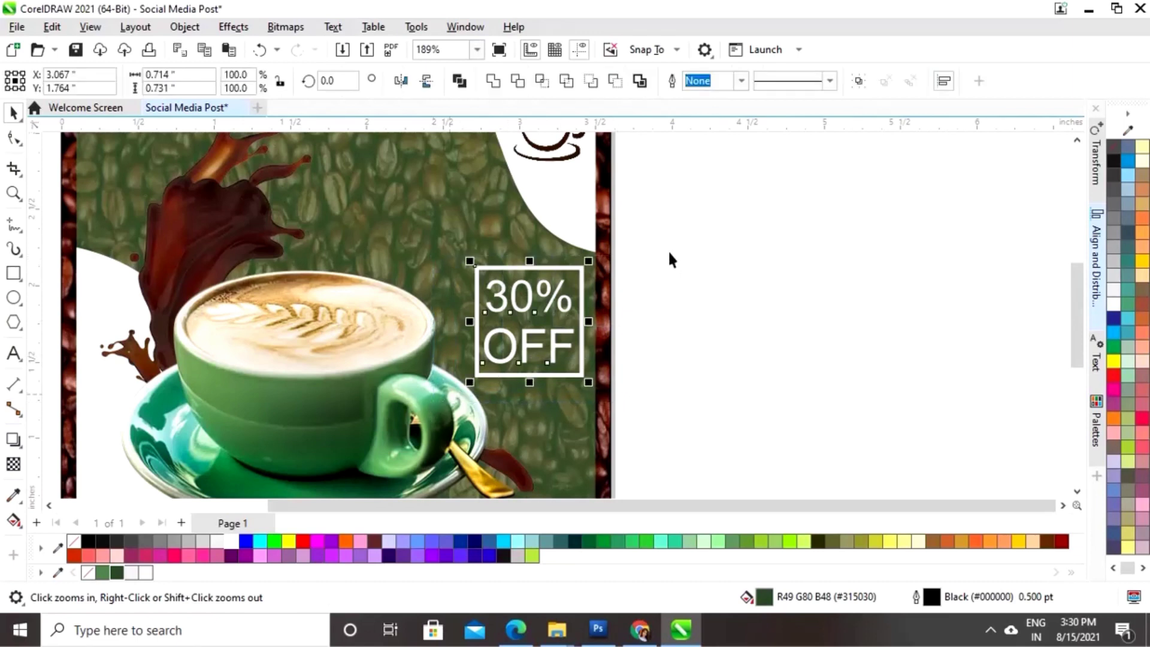
{"action": "left_click_drag", "start_coordinate": [588, 260], "coordinate": [577, 273]}
{"action": "left_click", "coordinate": [728, 268]}
{"action": "left_click_drag", "start_coordinate": [683, 258], "coordinate": [475, 380]}
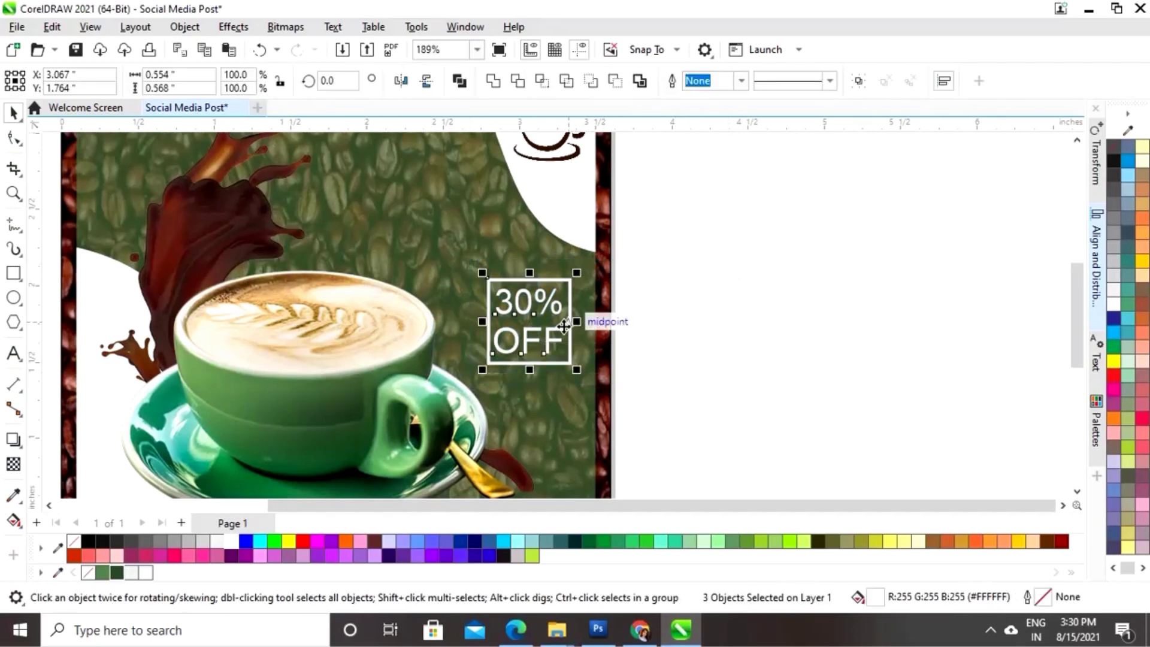
{"action": "right_click", "coordinate": [533, 322]}
{"action": "left_click", "coordinate": [574, 209]}
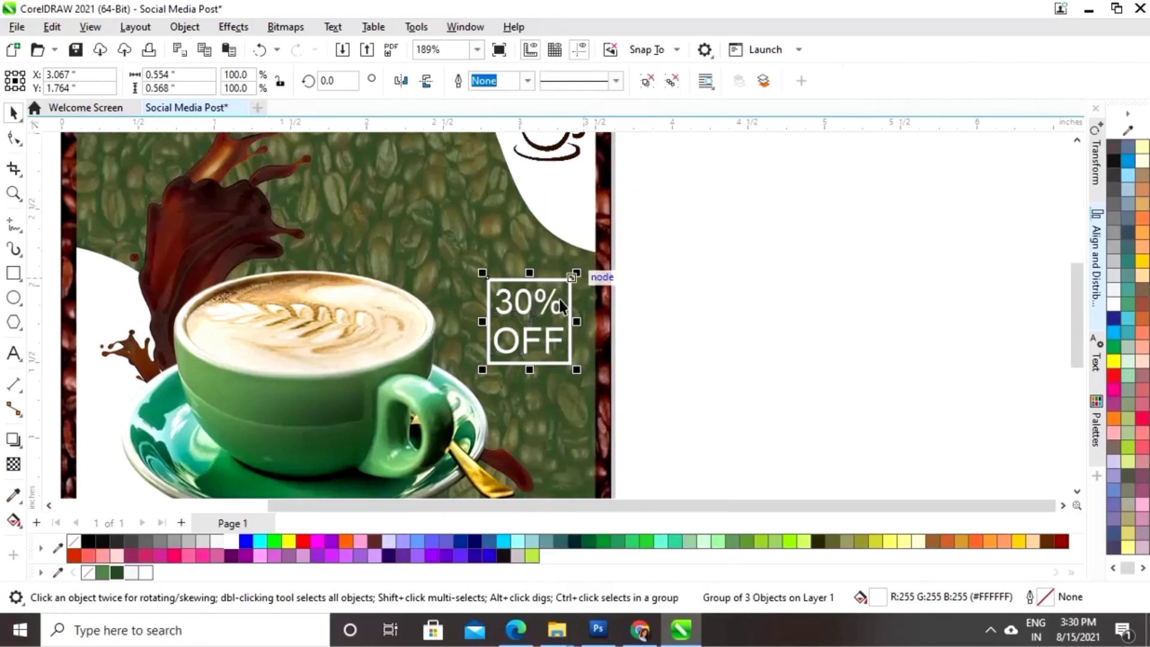
{"action": "left_click_drag", "start_coordinate": [526, 308], "coordinate": [526, 287]}
{"action": "left_click", "coordinate": [771, 298]}
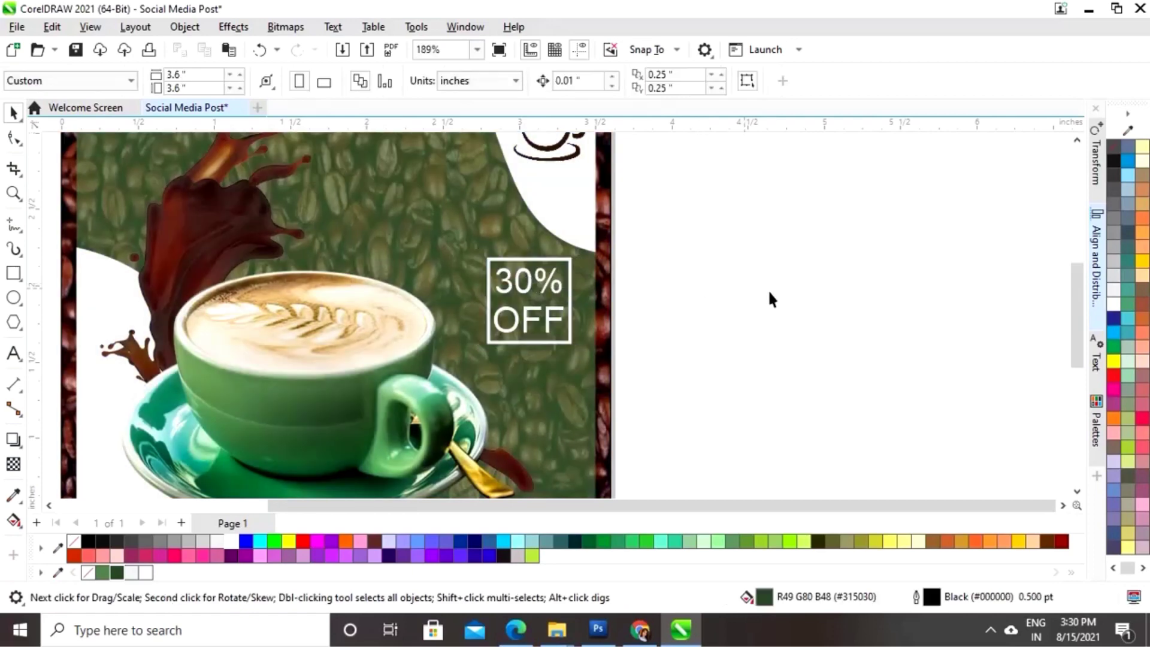
- Draw a tiny circle beside the page with the Ellipse tool
{"action": "scroll", "coordinate": [895, 306], "scroll_direction": "down", "scroll_amount": 3}
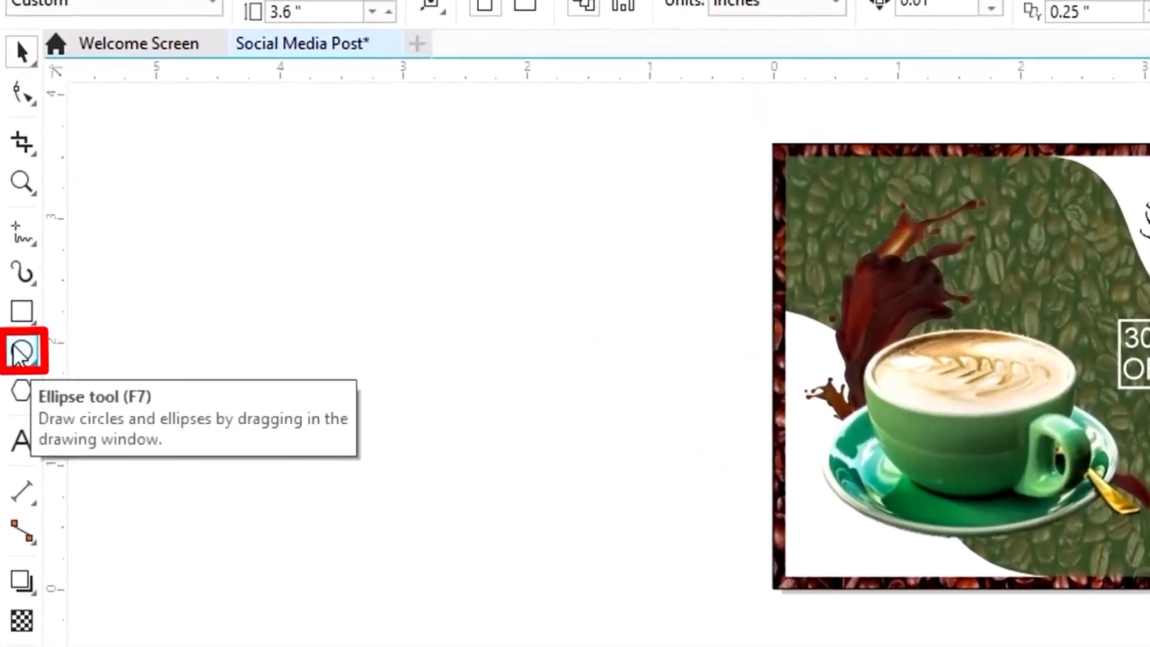
{"action": "left_click", "coordinate": [18, 352]}
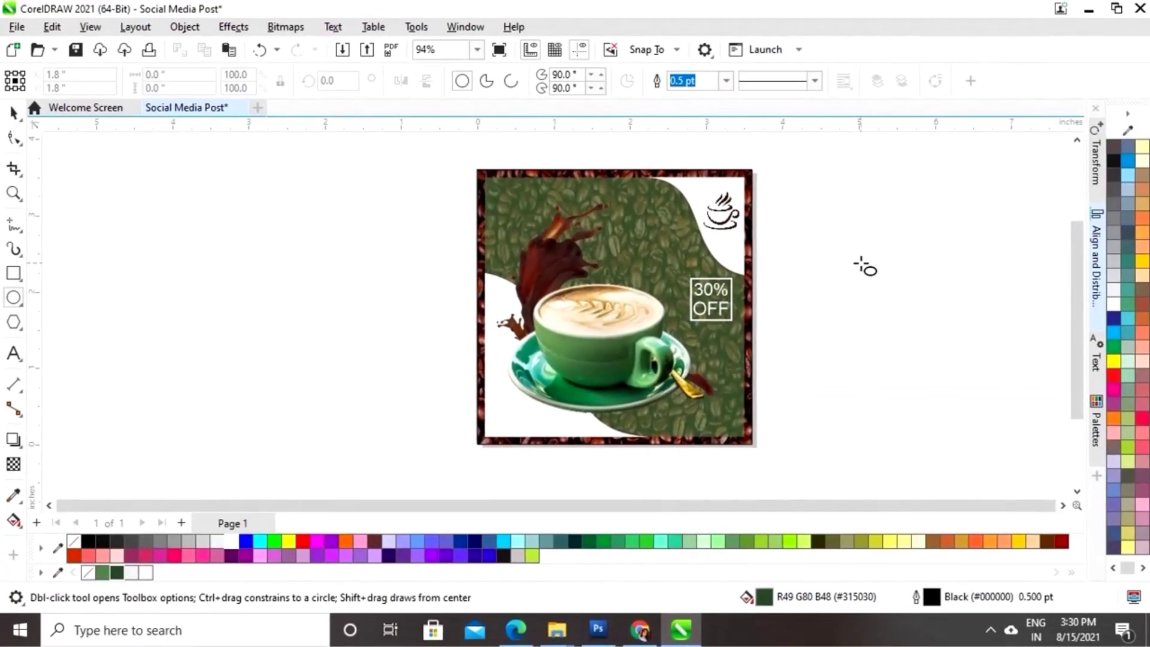
{"action": "left_click_drag", "start_coordinate": [791, 270], "coordinate": [797, 277]}
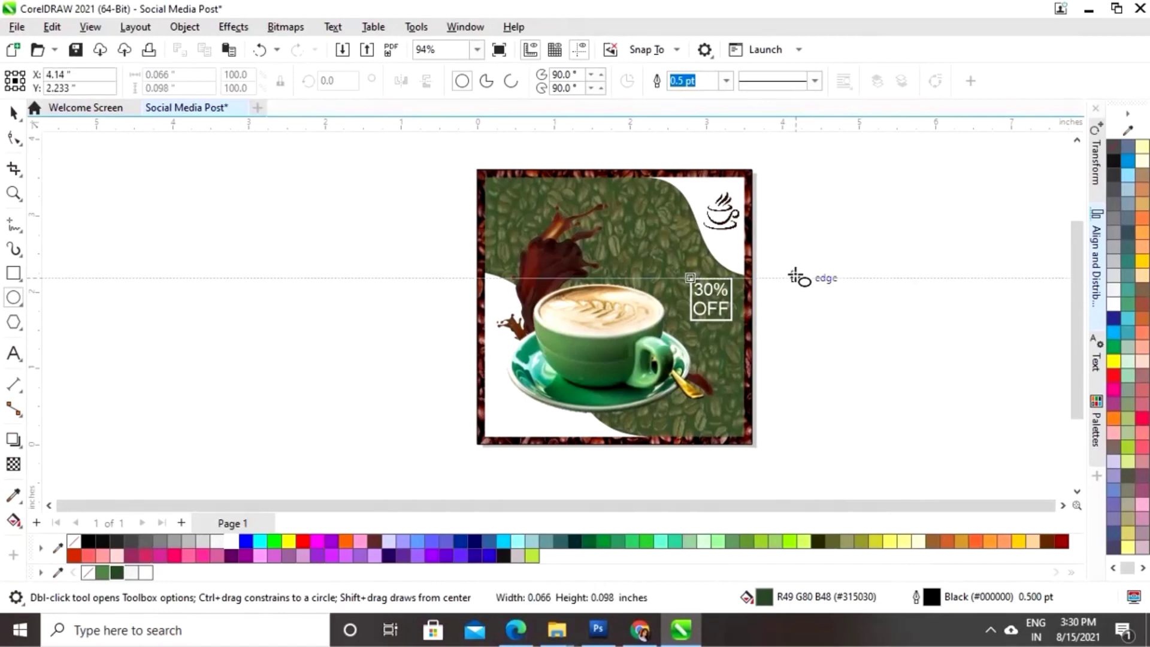
{"action": "left_click", "coordinate": [14, 112]}
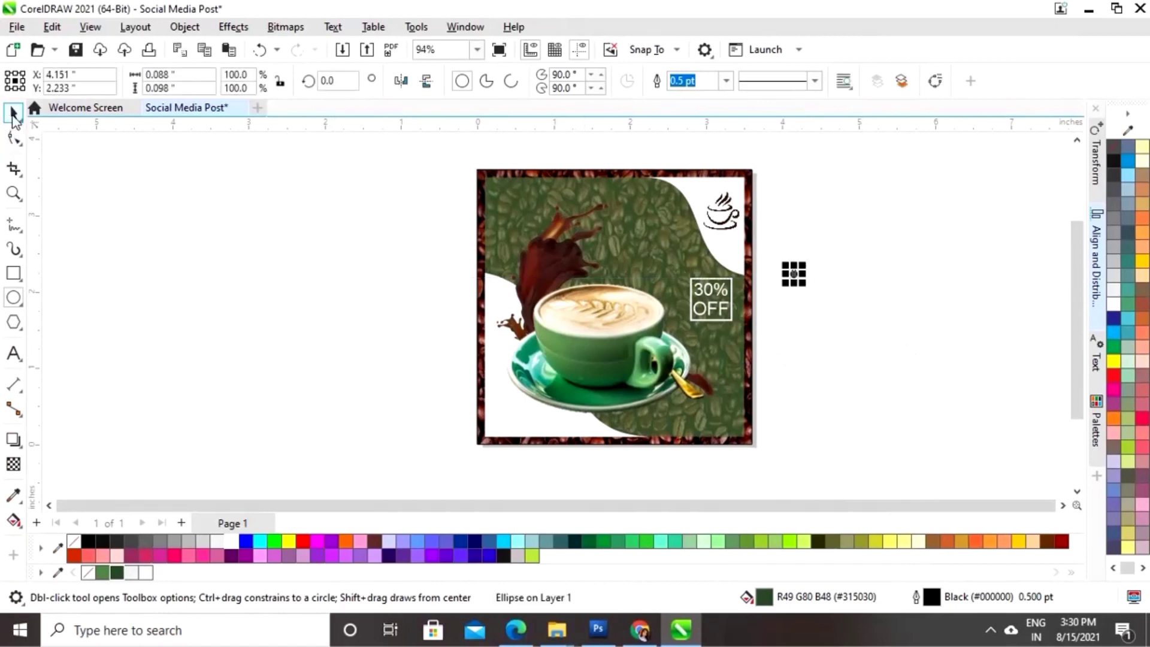
{"action": "key", "text": "z"}
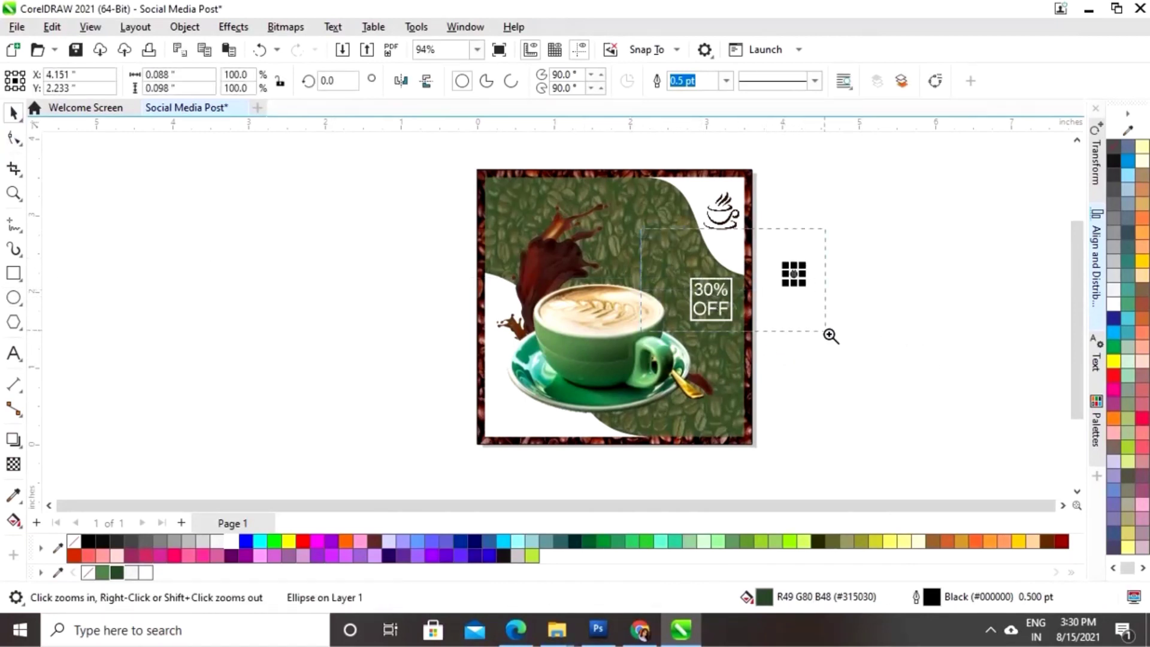
{"action": "left_click", "coordinate": [833, 335]}
- Move the circle onto the bean background, make it white with no outline, and shrink it to about 0.049 inches
{"action": "left_click_drag", "start_coordinate": [713, 273], "coordinate": [219, 187]}
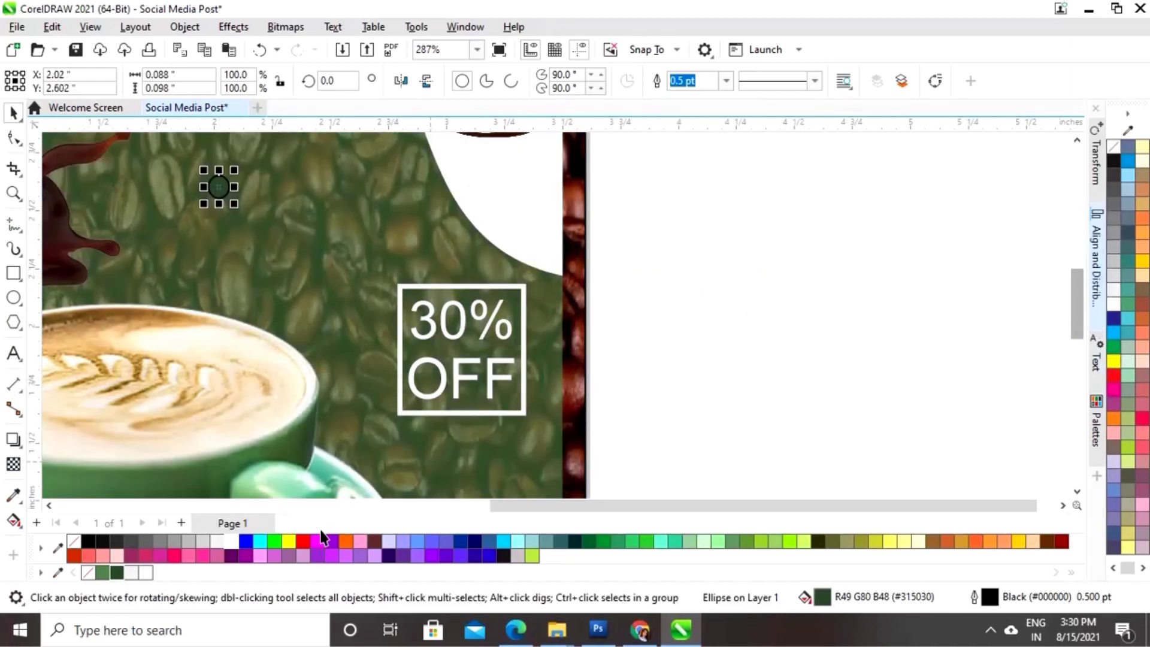
{"action": "left_click", "coordinate": [231, 541]}
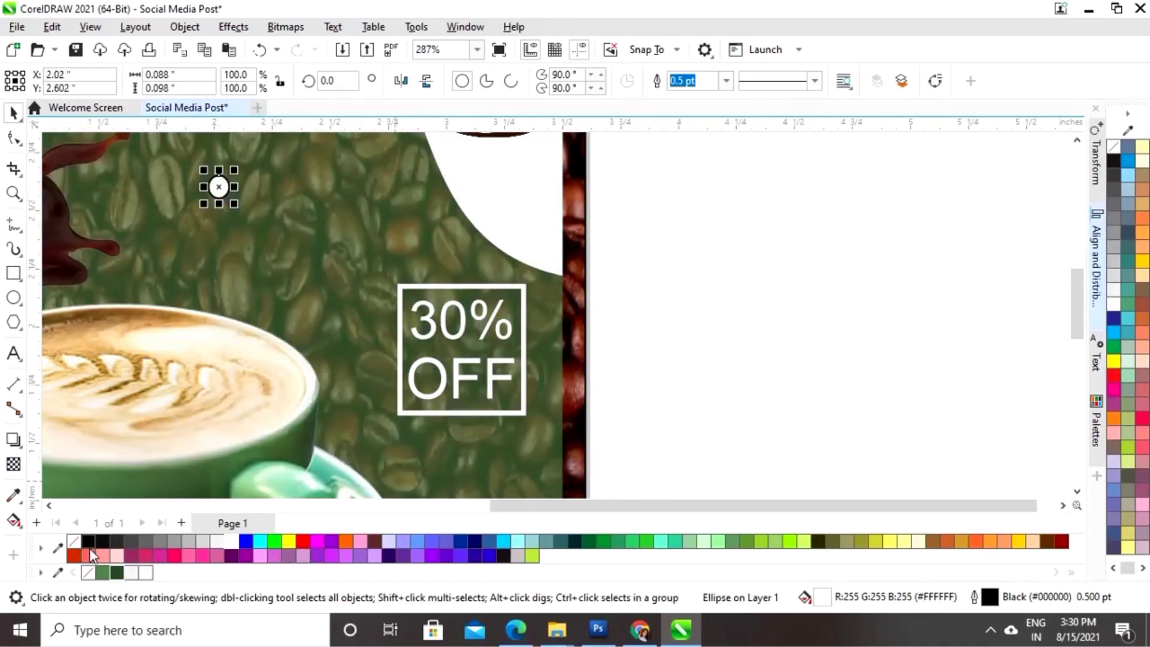
{"action": "right_click", "coordinate": [72, 543]}
{"action": "left_click_drag", "start_coordinate": [1076, 311], "coordinate": [1076, 299]}
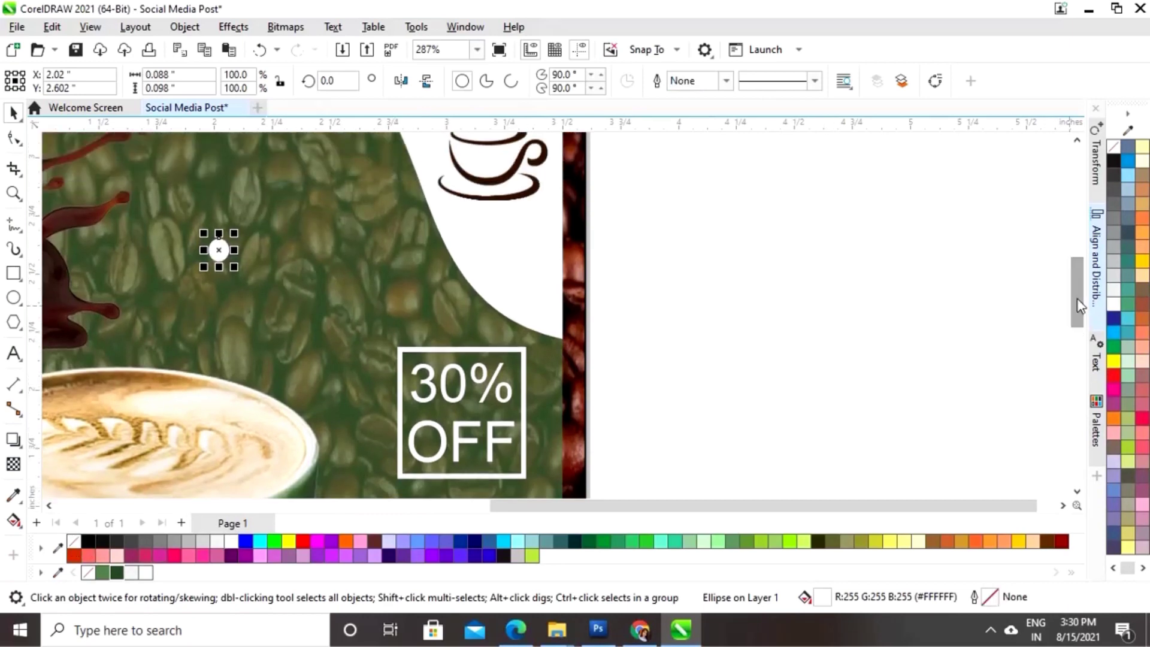
{"action": "left_click_drag", "start_coordinate": [862, 500], "coordinate": [689, 509]}
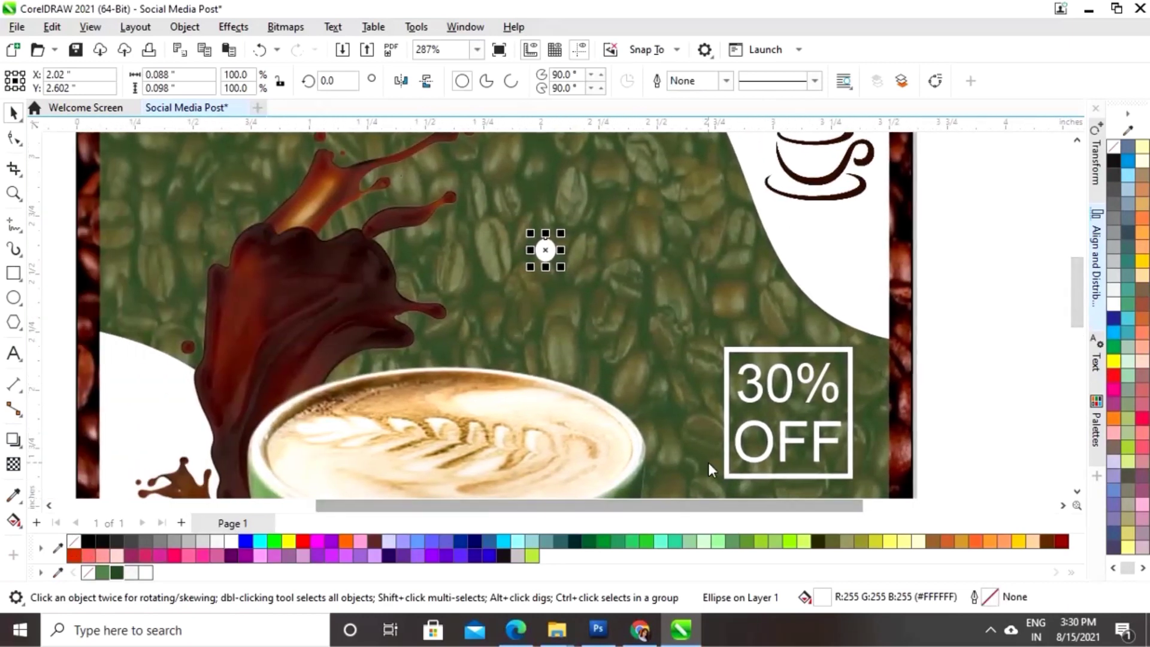
{"action": "left_click_drag", "start_coordinate": [560, 230], "coordinate": [556, 234]}
- Duplicate the white dot into a row of five with Ctrl+R and group the row
{"action": "left_click", "coordinate": [941, 243]}
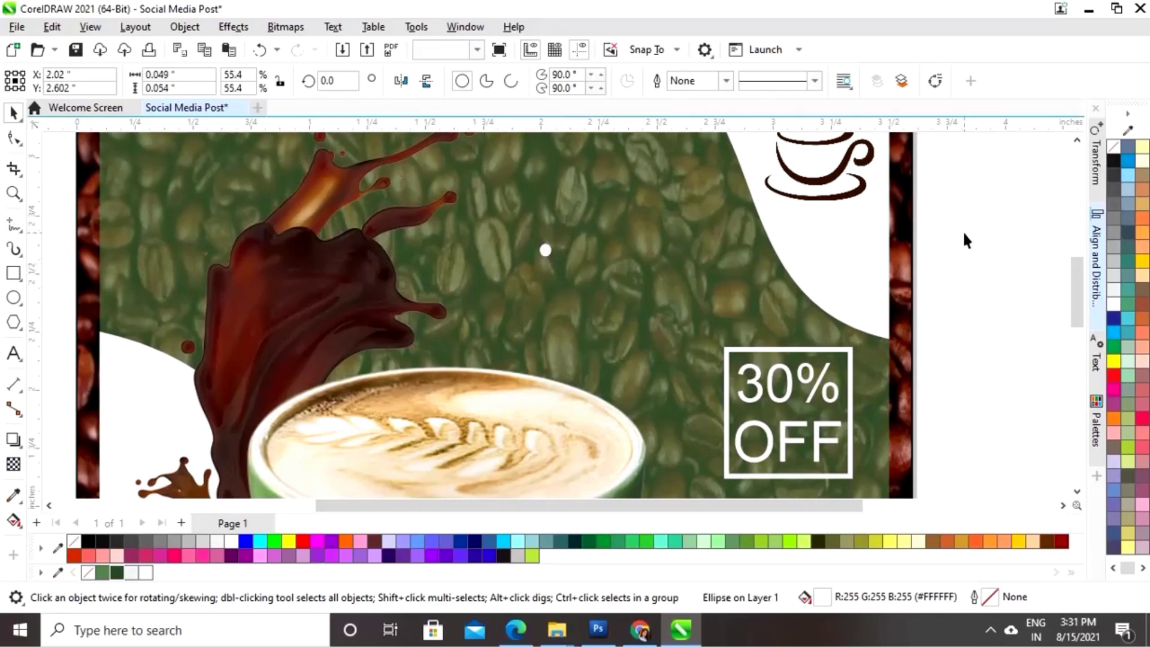
{"action": "left_click", "coordinate": [545, 250]}
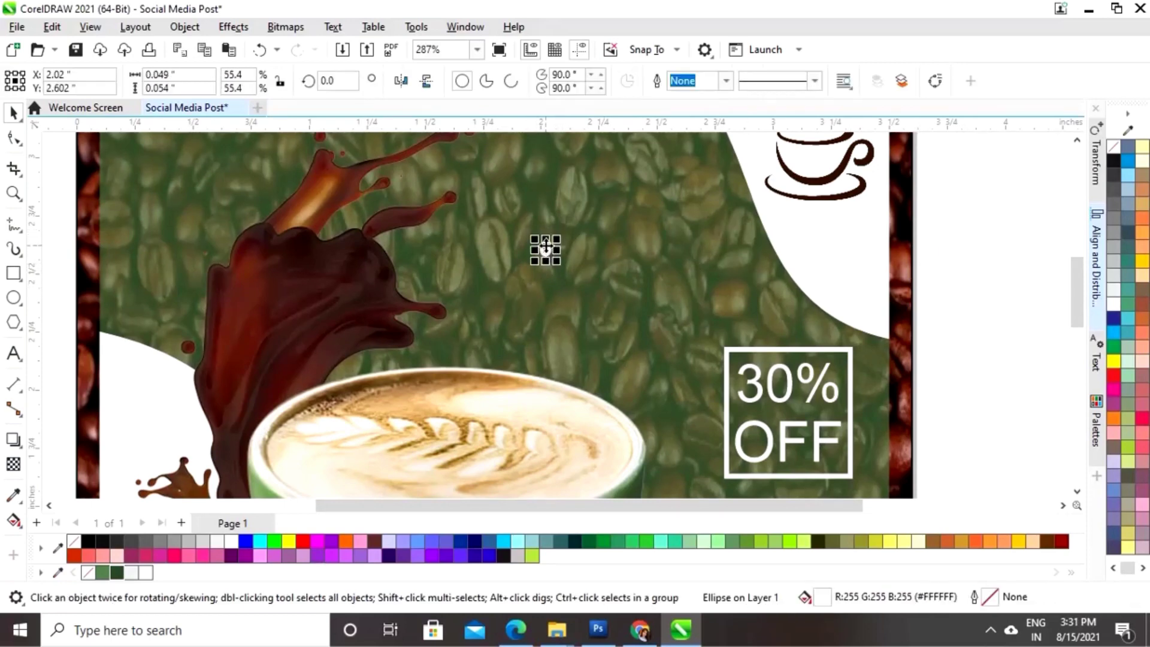
{"action": "left_click_drag", "start_coordinate": [546, 248], "coordinate": [563, 251]}
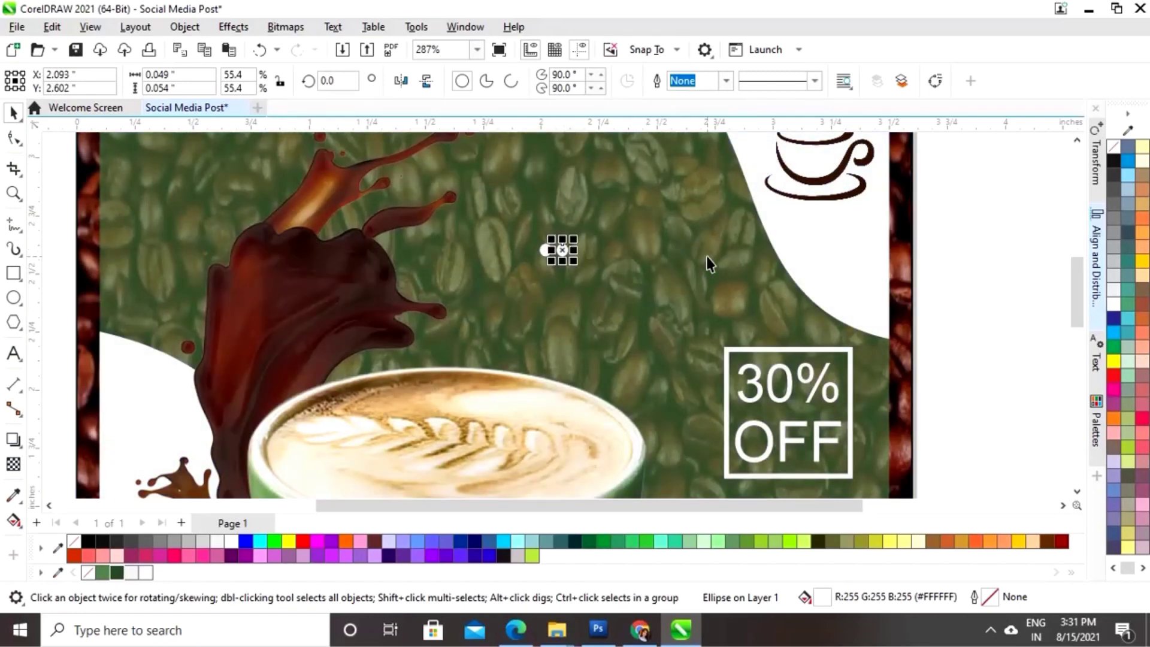
{"action": "key", "text": "ctrl+r"}
{"action": "key", "text": "ctrl+r"}
{"action": "key", "text": "ctrl+r"}
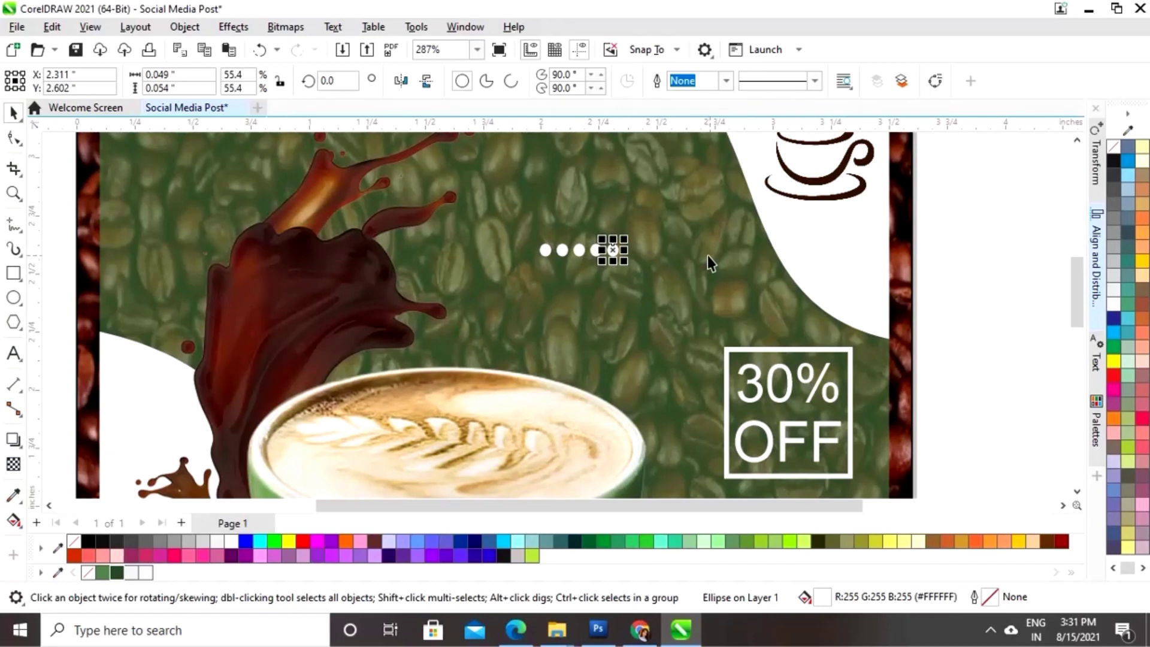
{"action": "left_click", "coordinate": [949, 239]}
{"action": "left_click_drag", "start_coordinate": [985, 230], "coordinate": [534, 290]}
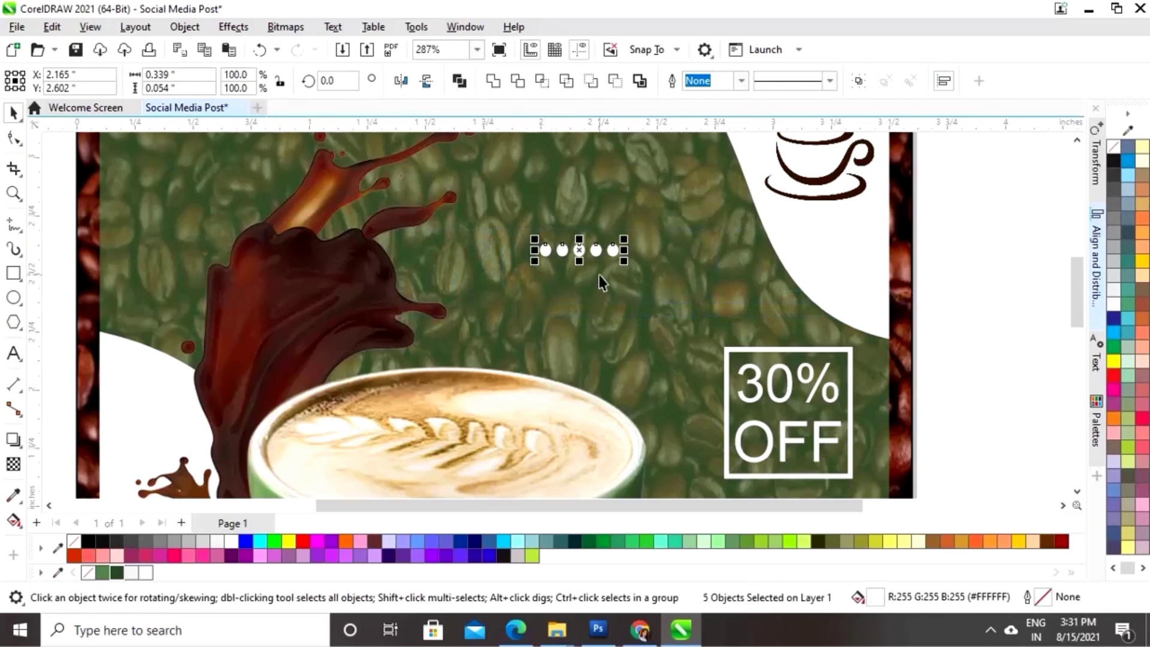
{"action": "key", "text": "ctrl+g"}
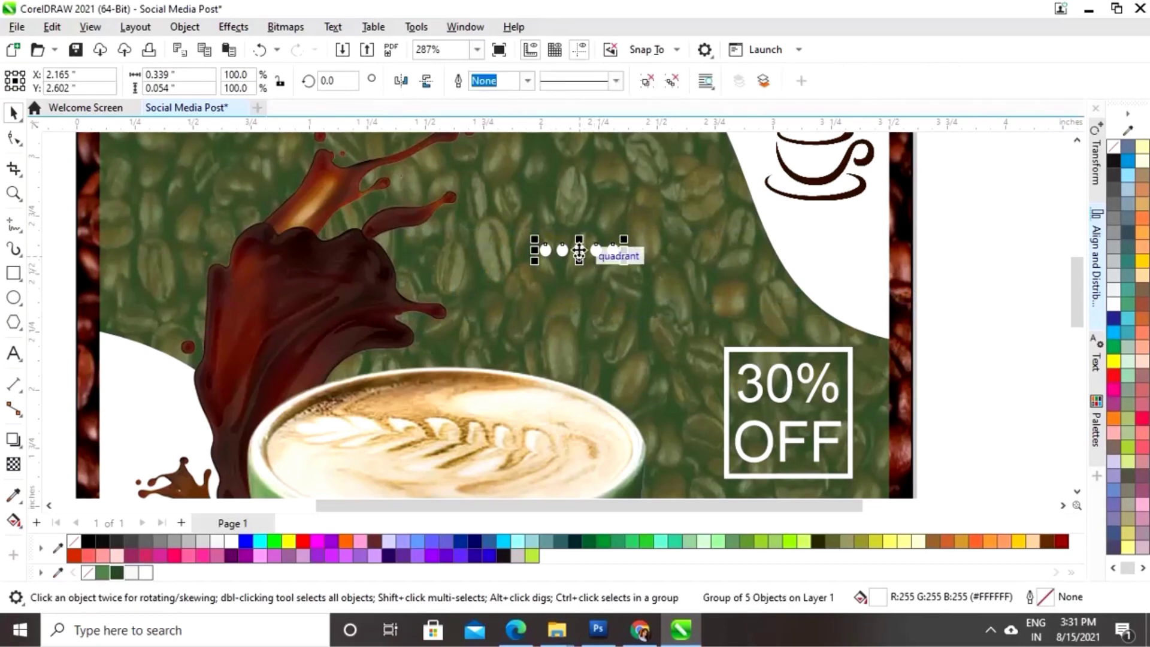
- Copy the dot row downward into more rows and group them into one grid
{"action": "left_click_drag", "start_coordinate": [580, 250], "coordinate": [579, 268]}
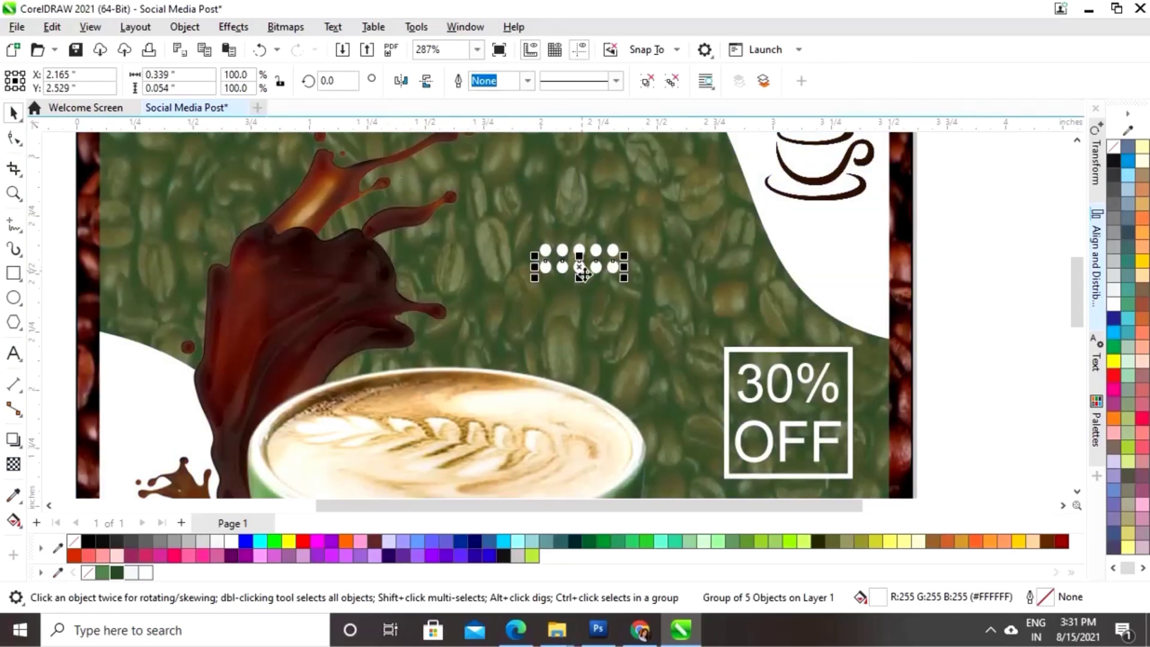
{"action": "key", "text": "ctrl+r"}
{"action": "key", "text": "ctrl+r"}
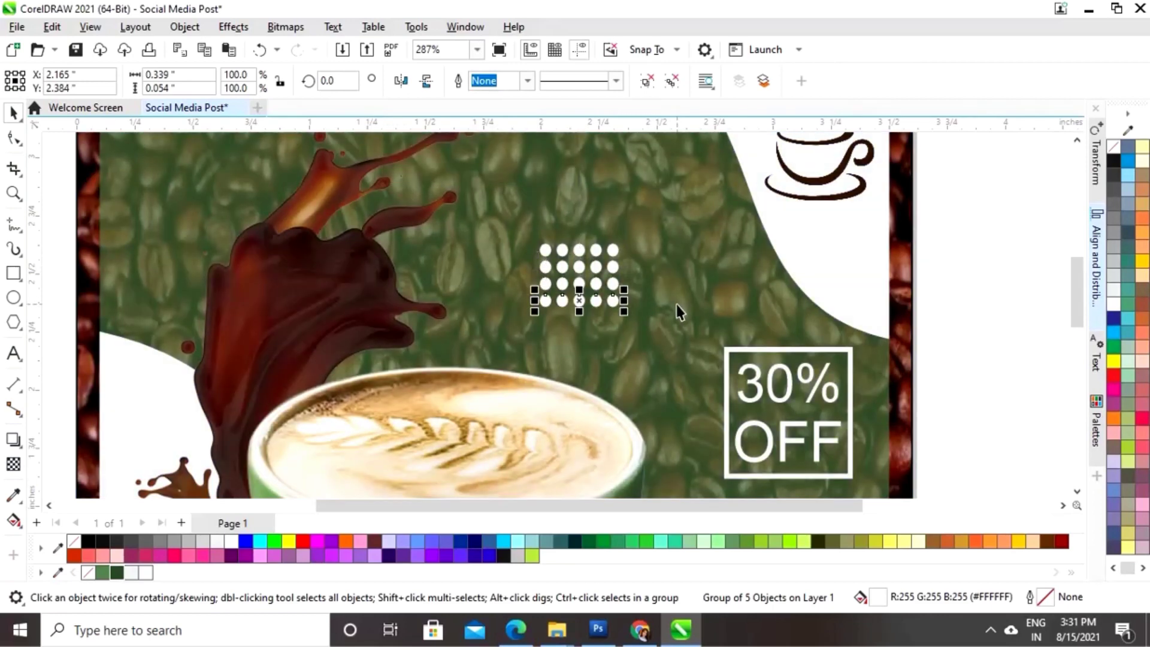
{"action": "key", "text": "ctrl+r"}
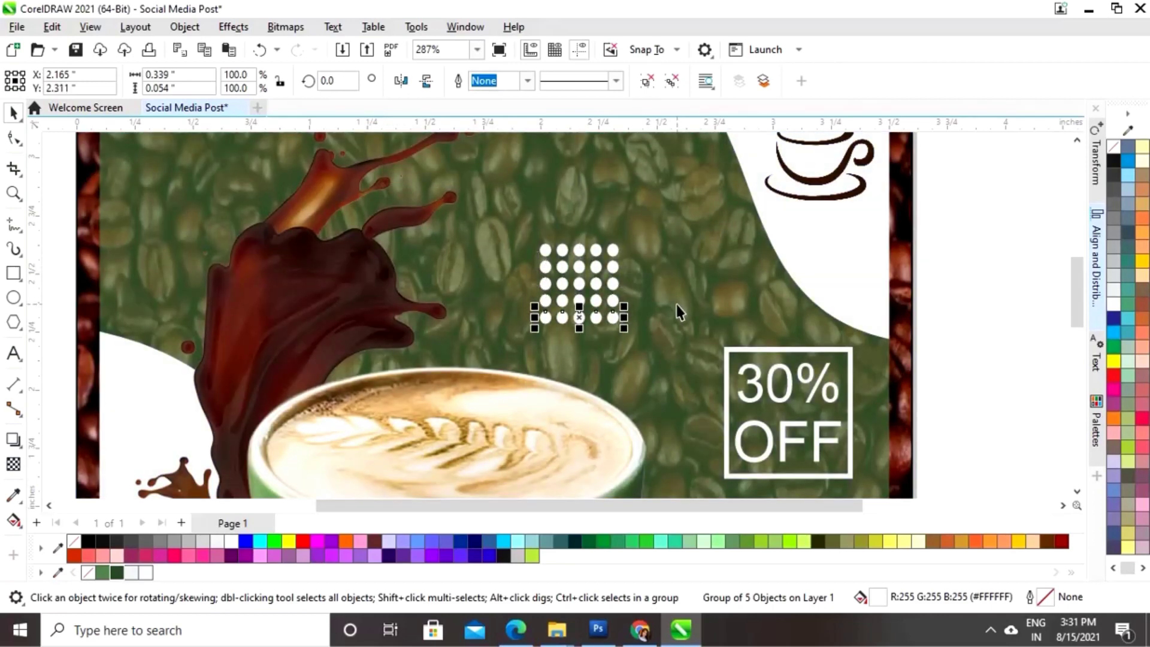
{"action": "left_click", "coordinate": [975, 232]}
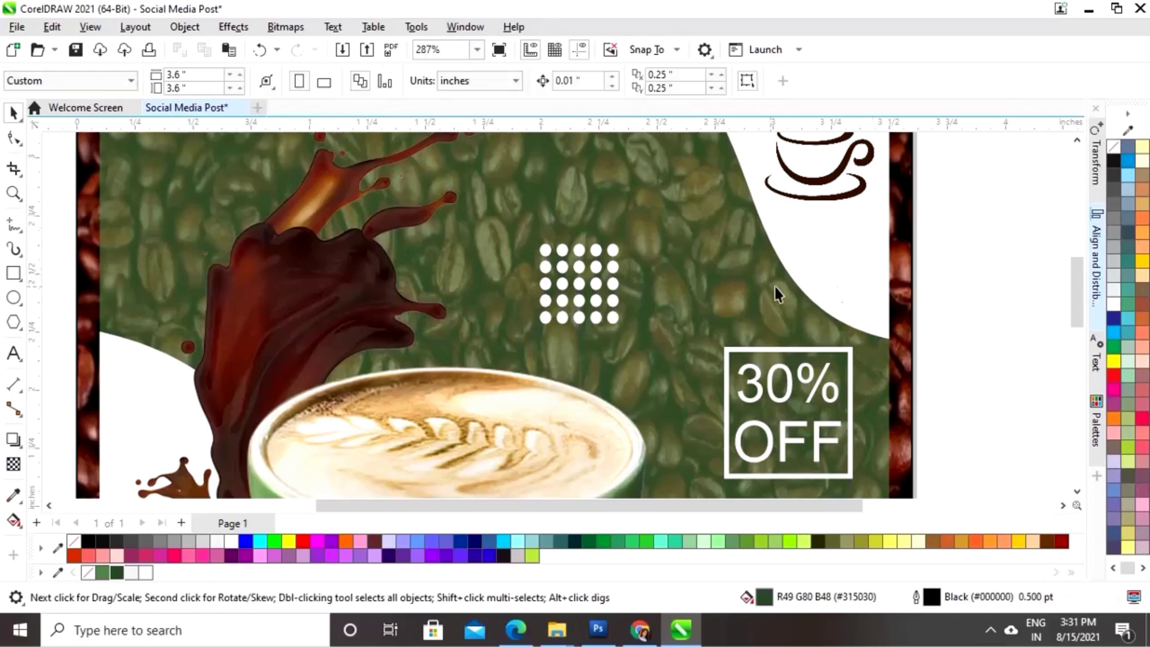
{"action": "left_click_drag", "start_coordinate": [983, 216], "coordinate": [523, 343]}
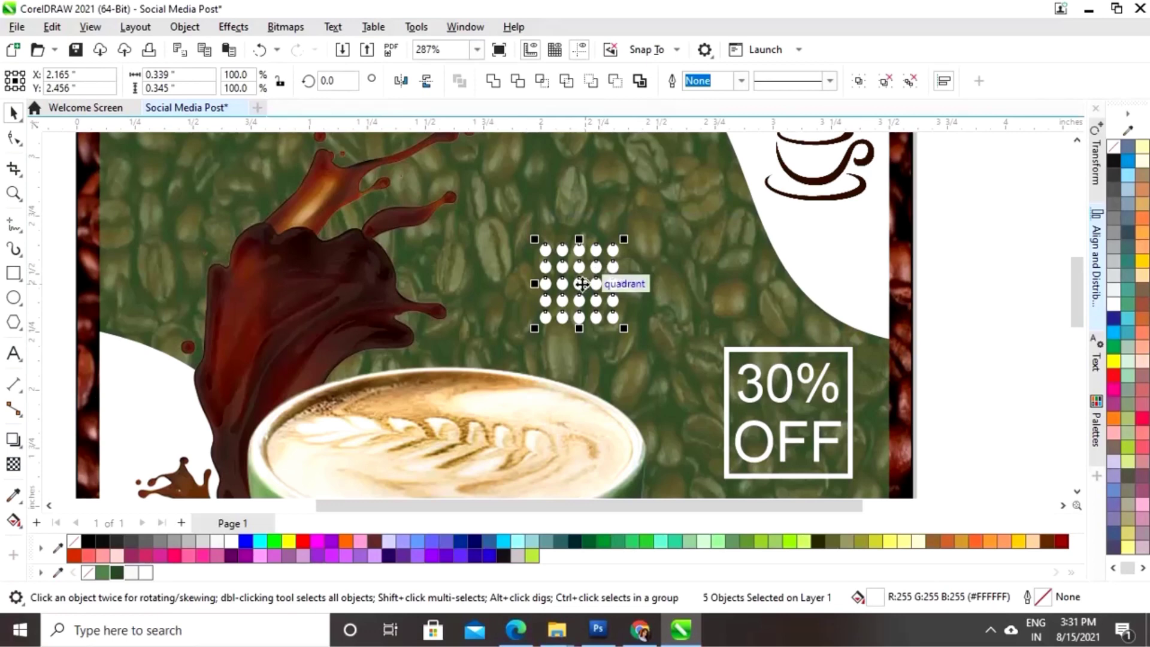
{"action": "right_click", "coordinate": [585, 277]}
{"action": "left_click", "coordinate": [634, 210]}
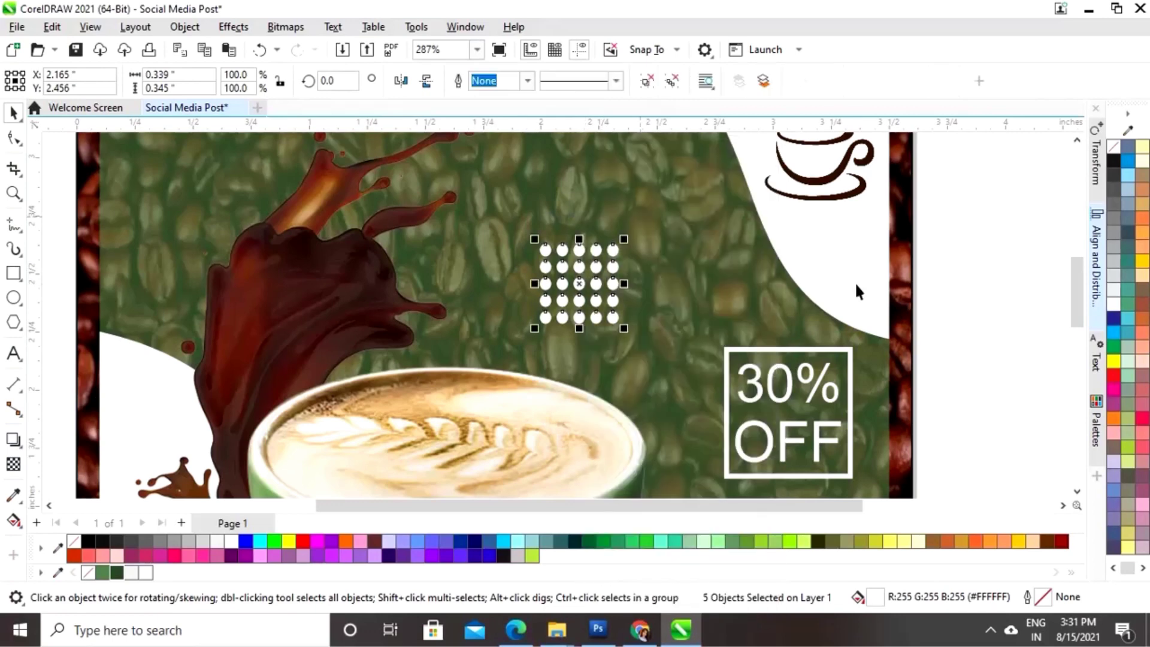
- Scale the dot grid down to about 68.5% near the top of the poster
{"action": "scroll", "coordinate": [912, 283], "scroll_direction": "down", "scroll_amount": 2}
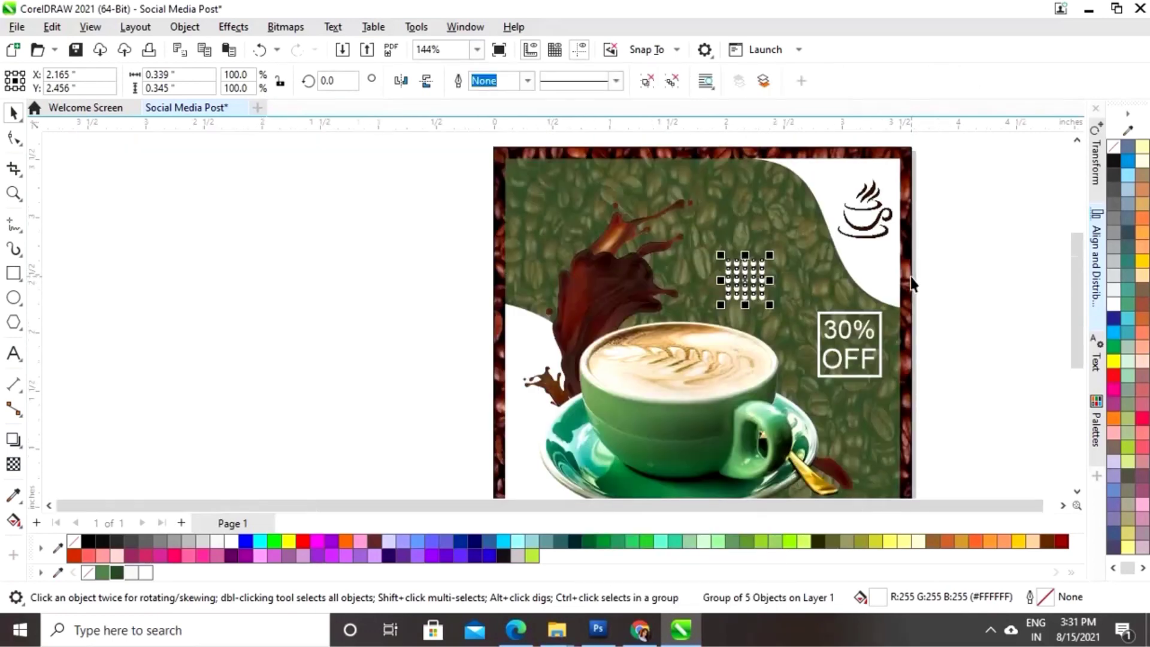
{"action": "left_click", "coordinate": [989, 240]}
{"action": "left_click", "coordinate": [753, 281]}
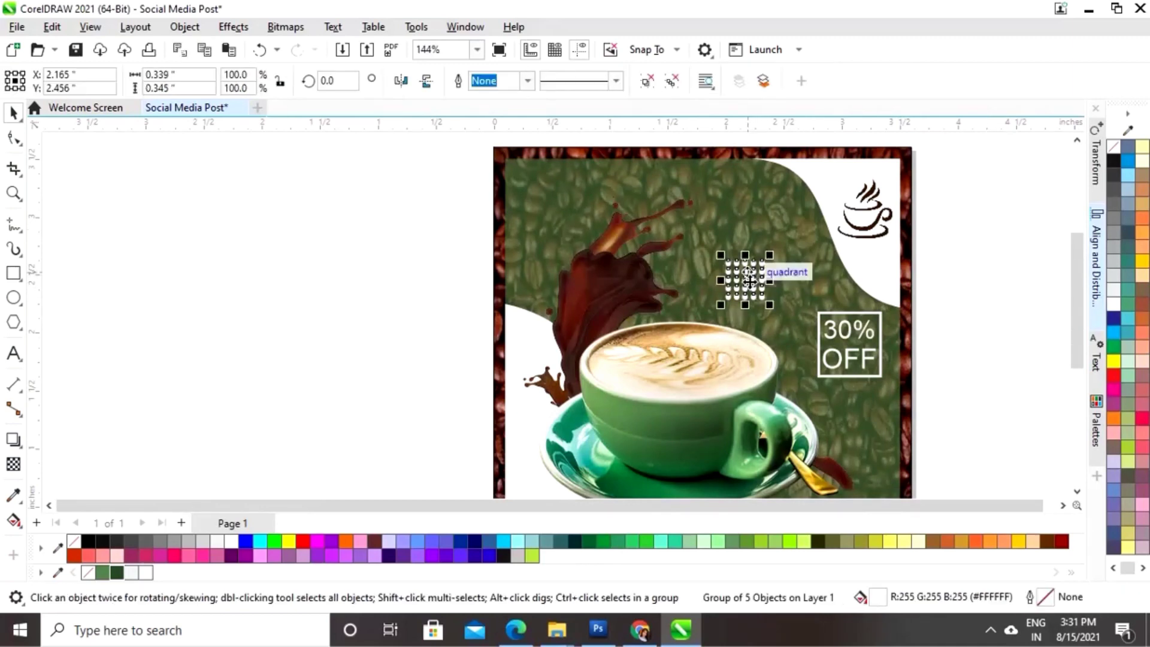
{"action": "left_click_drag", "start_coordinate": [773, 255], "coordinate": [739, 198]}
{"action": "left_click", "coordinate": [960, 238]}
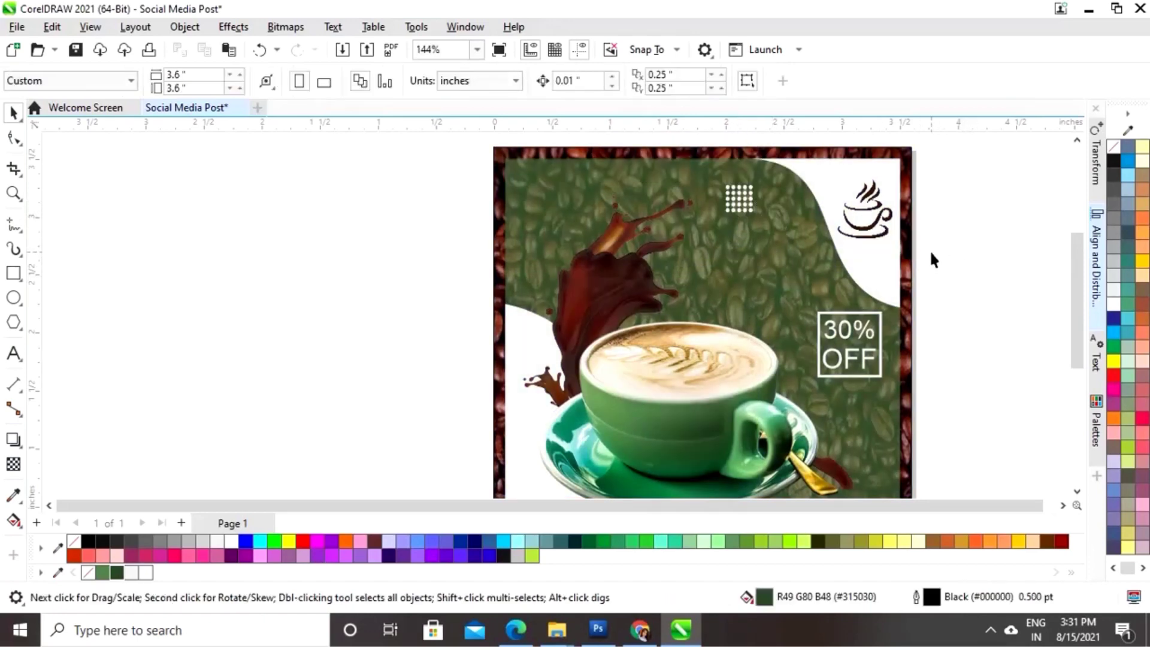
- Place a green copy of the dot grid at the lower left
{"action": "scroll", "coordinate": [929, 249], "scroll_direction": "down", "scroll_amount": 1}
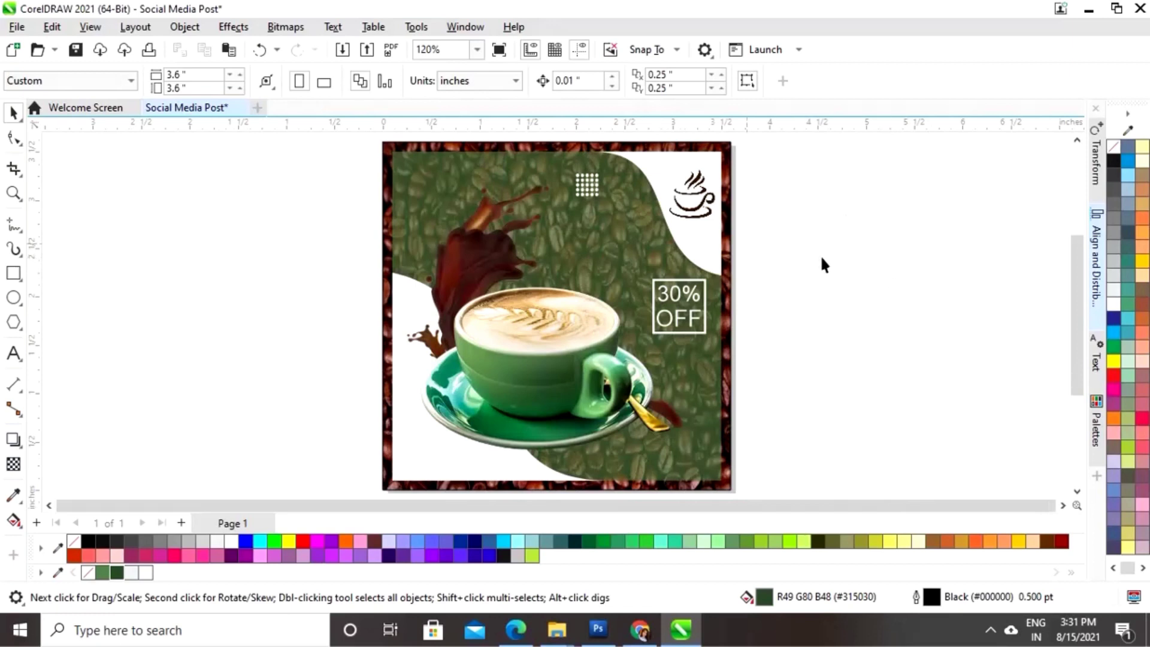
{"action": "left_click_drag", "start_coordinate": [584, 186], "coordinate": [411, 443]}
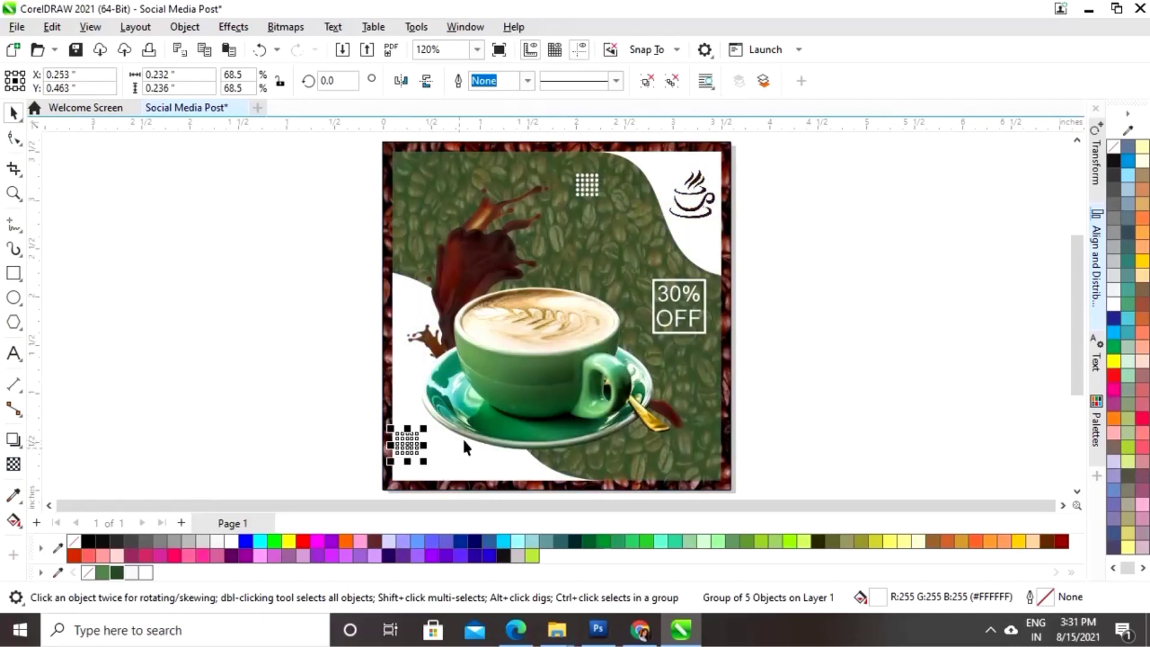
{"action": "left_click", "coordinate": [103, 574]}
{"action": "left_click", "coordinate": [237, 448]}
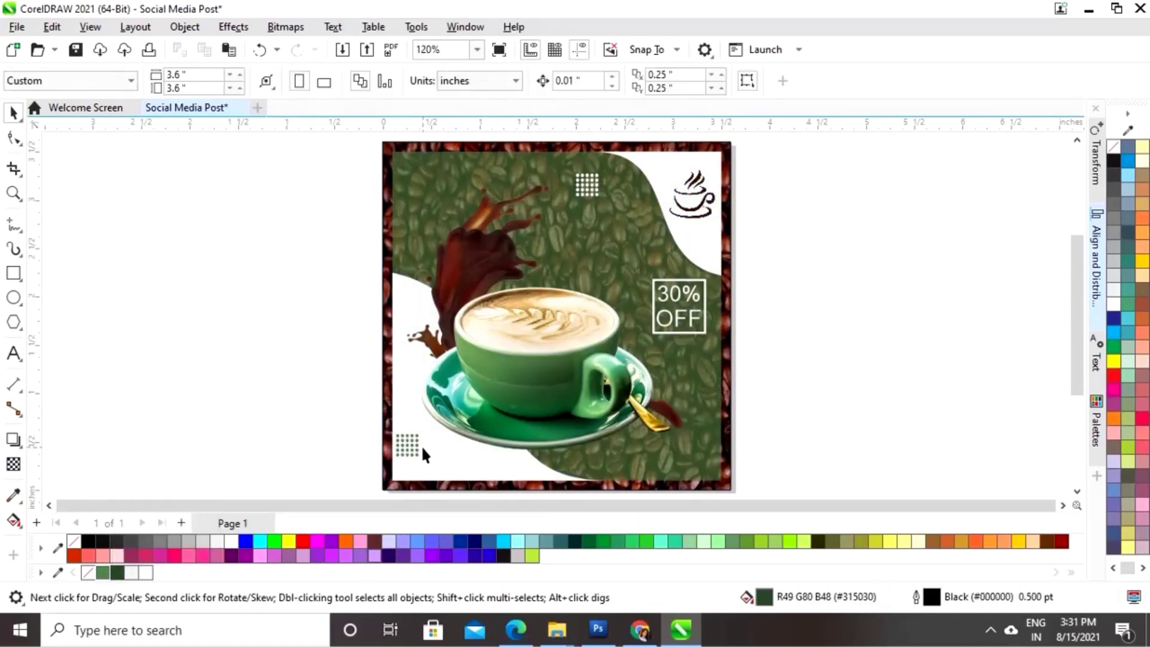
{"action": "left_click", "coordinate": [411, 444]}
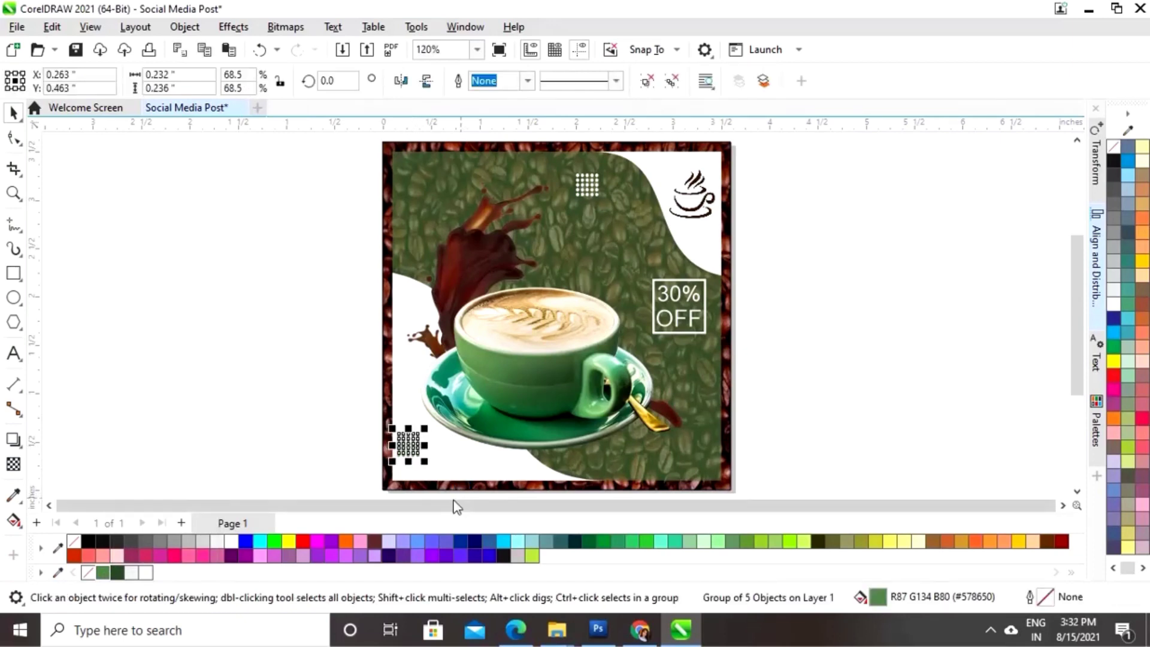
{"action": "left_click", "coordinate": [294, 426]}
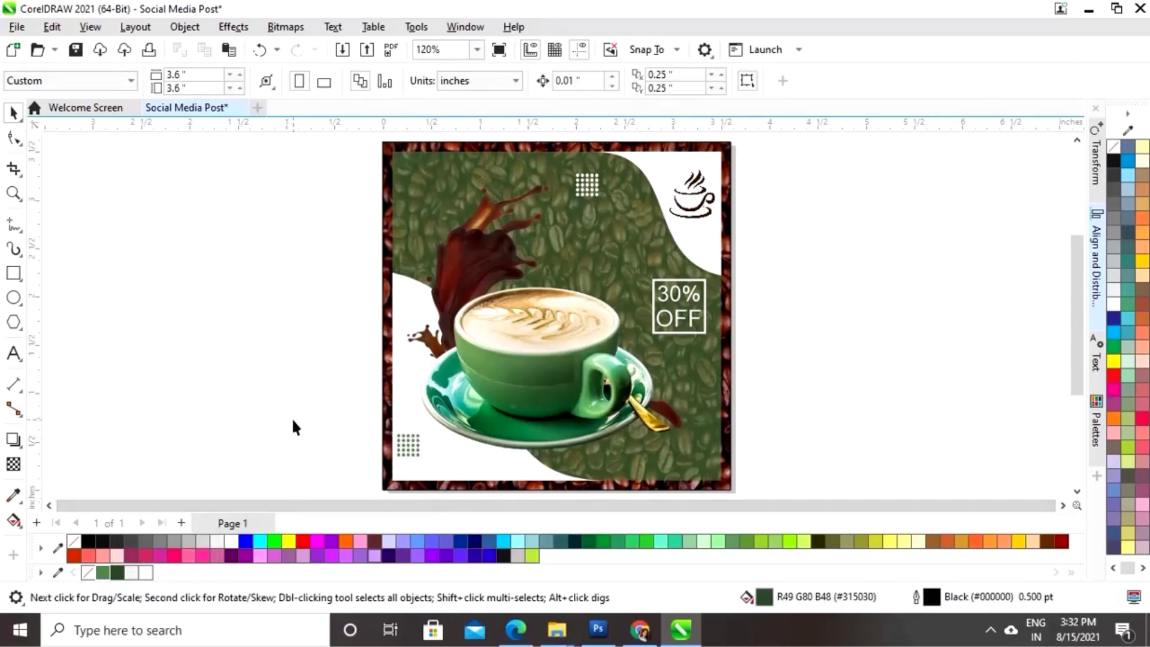
{"action": "left_click", "coordinate": [13, 274]}
- Draw a white rounded pill, about 0.968 × 0.253 inches, at the poster's bottom centre
{"action": "left_click_drag", "start_coordinate": [776, 425], "coordinate": [853, 446]}
{"action": "left_click", "coordinate": [13, 112]}
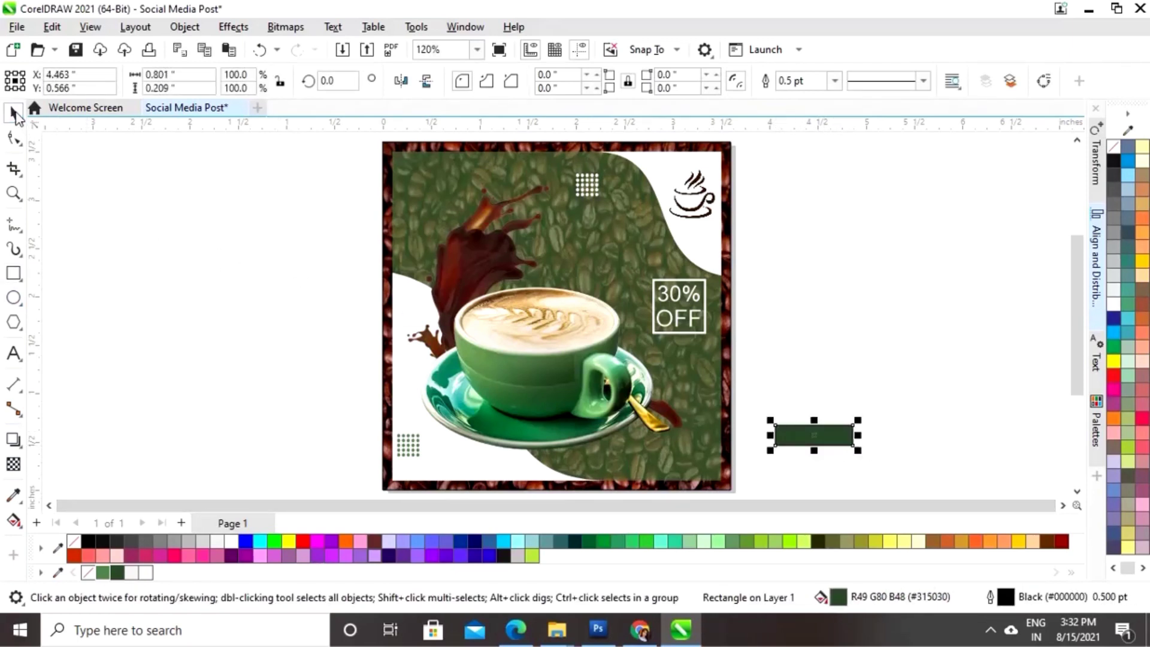
{"action": "left_click", "coordinate": [232, 541]}
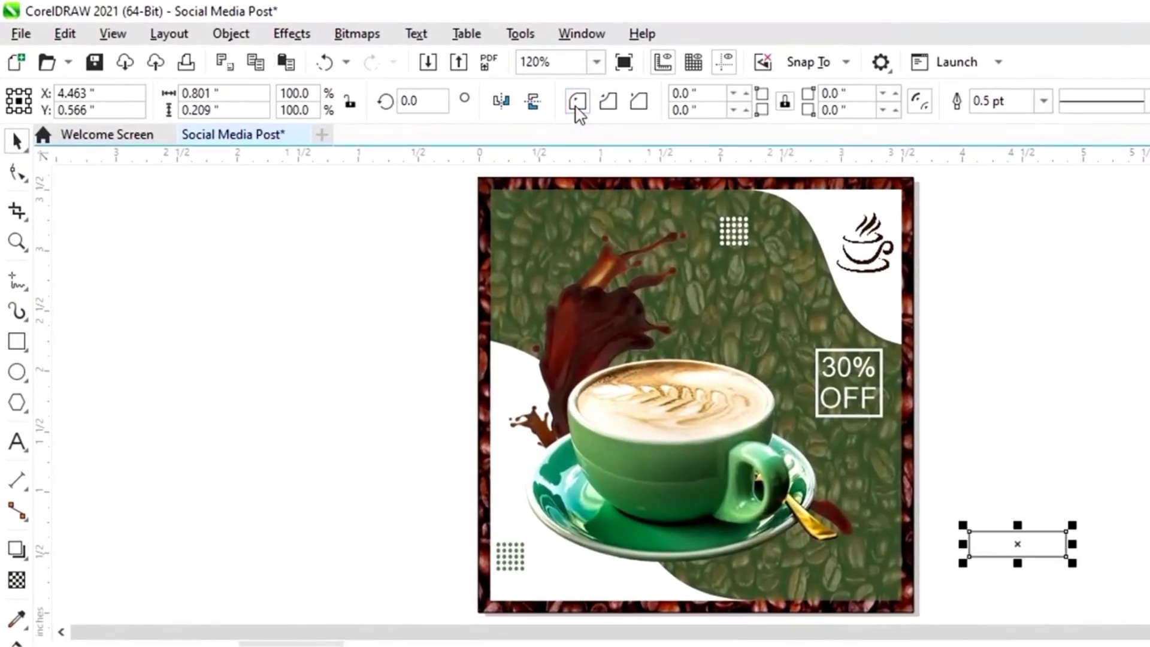
{"action": "left_click", "coordinate": [18, 174]}
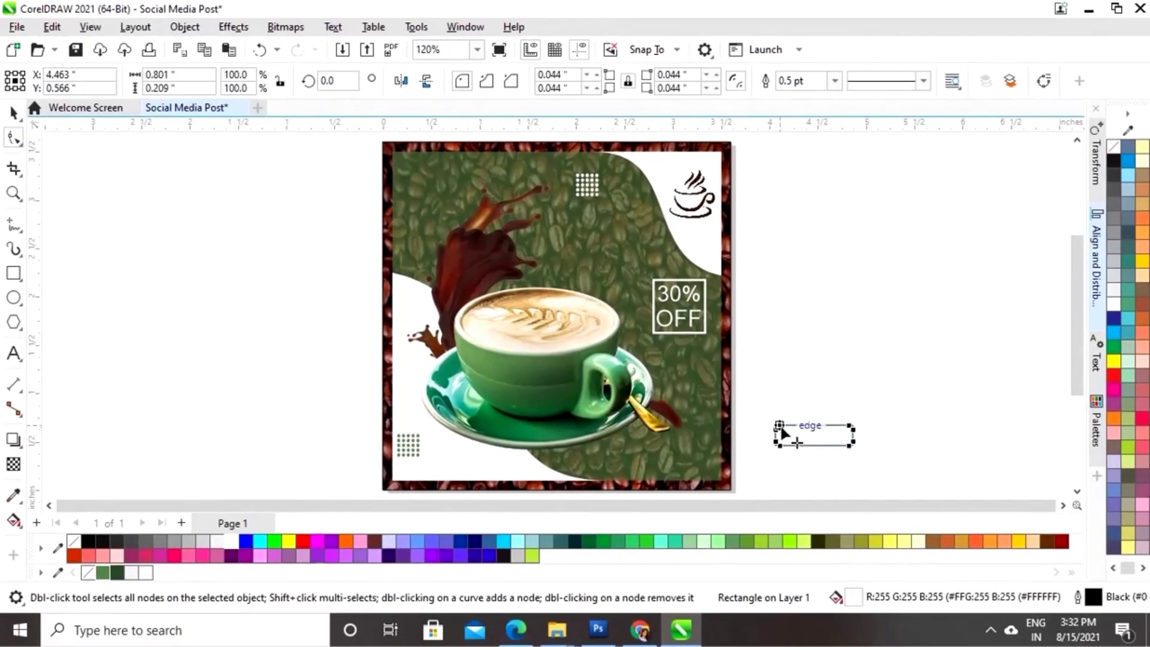
{"action": "left_click_drag", "start_coordinate": [781, 429], "coordinate": [789, 424]}
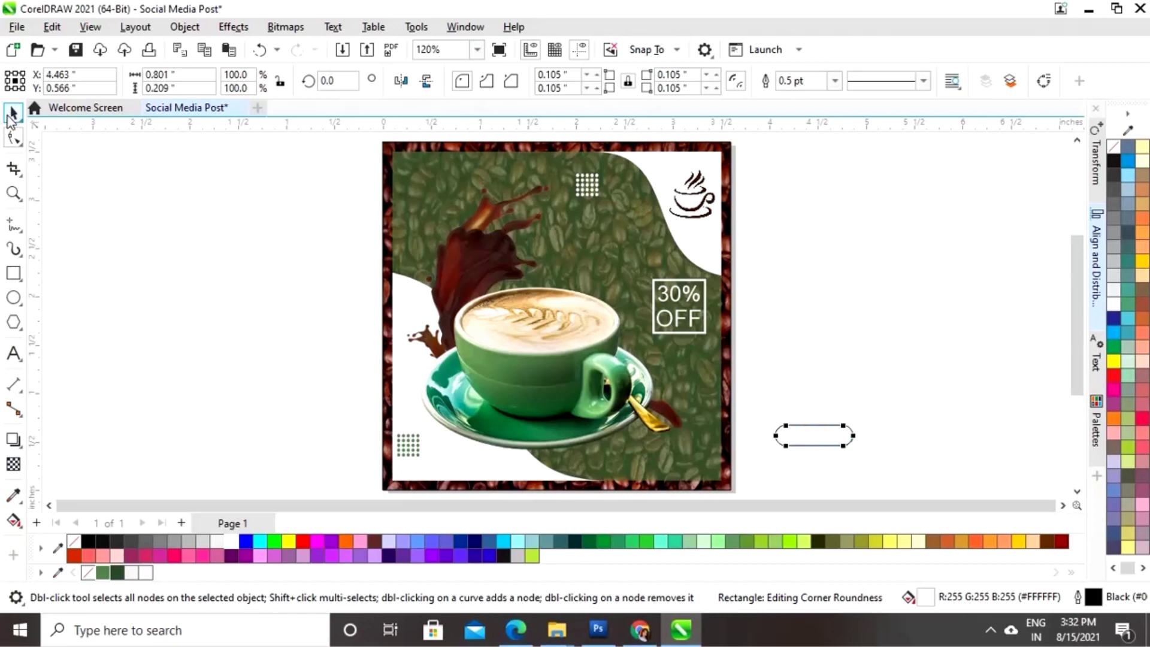
{"action": "left_click", "coordinate": [12, 114]}
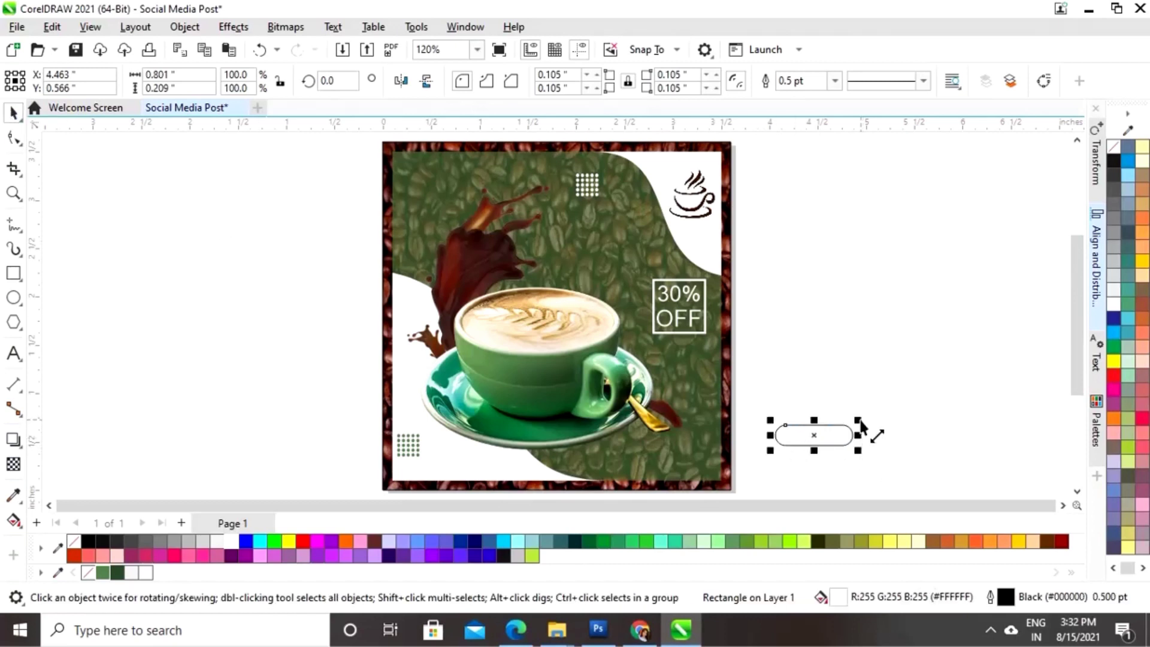
{"action": "left_click_drag", "start_coordinate": [860, 420], "coordinate": [898, 416]}
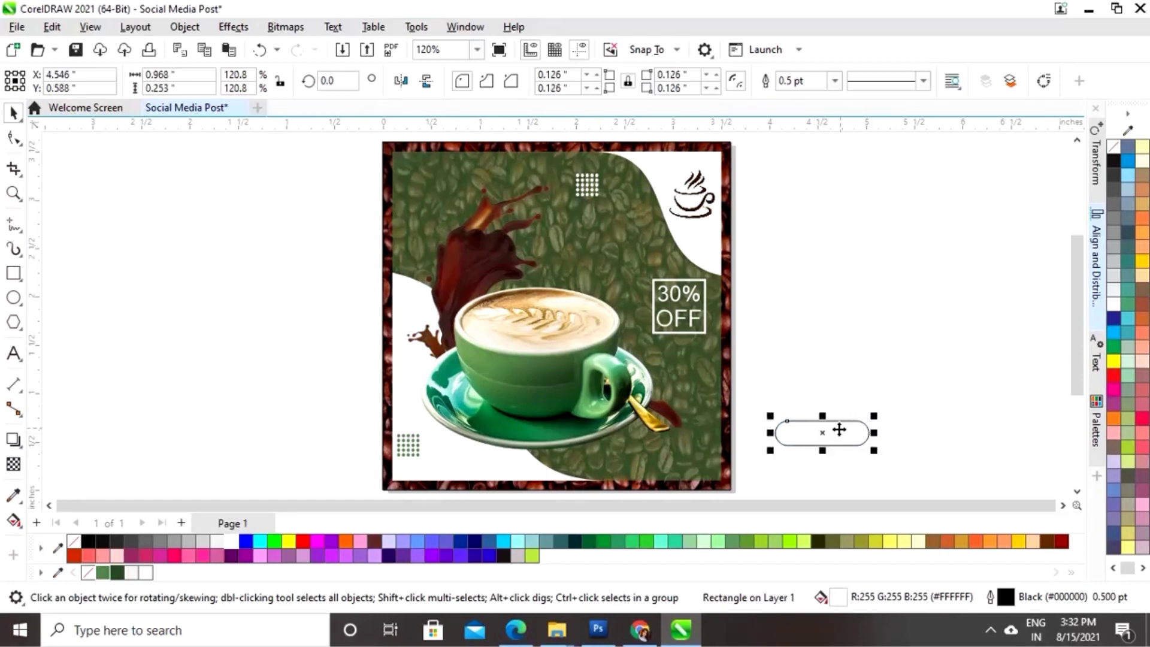
{"action": "left_click_drag", "start_coordinate": [821, 429], "coordinate": [546, 476]}
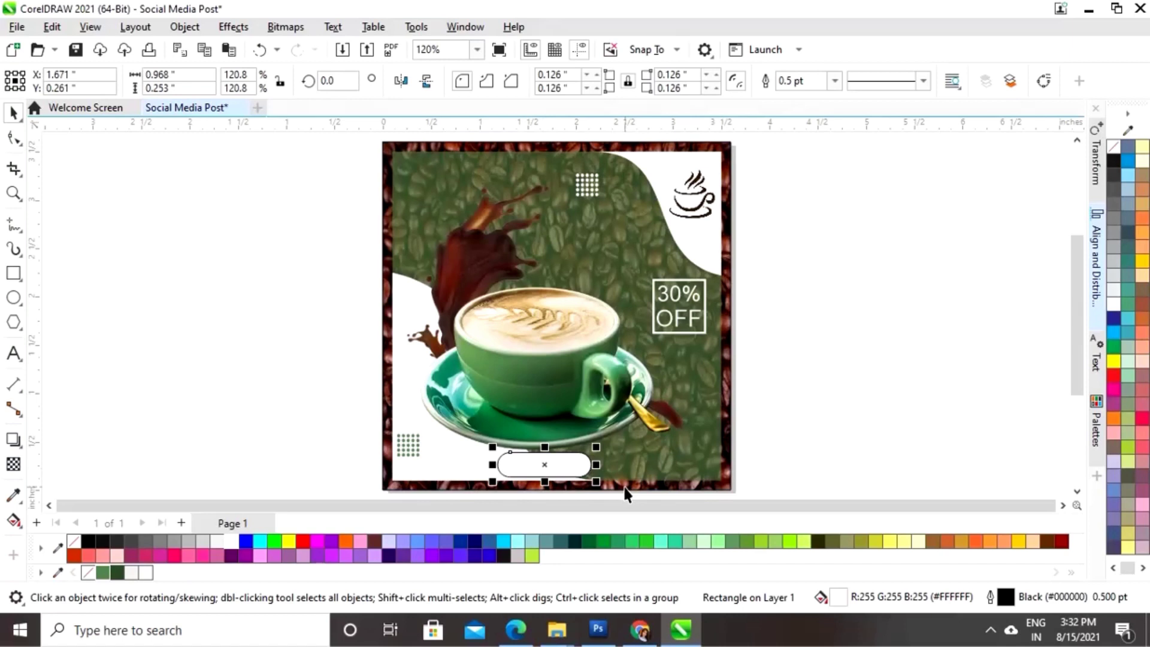
- Shrink the pill to about 85%, remove its outline, and fill a smaller copy green (#578650)
{"action": "key", "text": "z"}
{"action": "left_click_drag", "start_coordinate": [377, 395], "coordinate": [761, 475]}
{"action": "left_click_drag", "start_coordinate": [644, 318], "coordinate": [631, 316]}
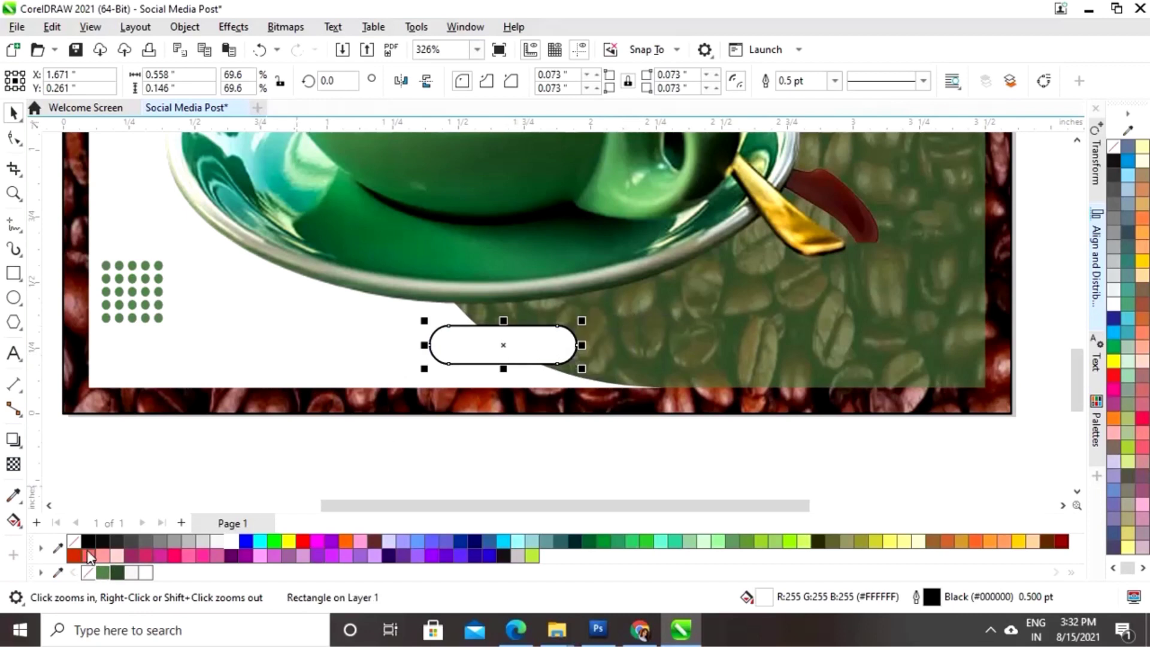
{"action": "right_click", "coordinate": [71, 542]}
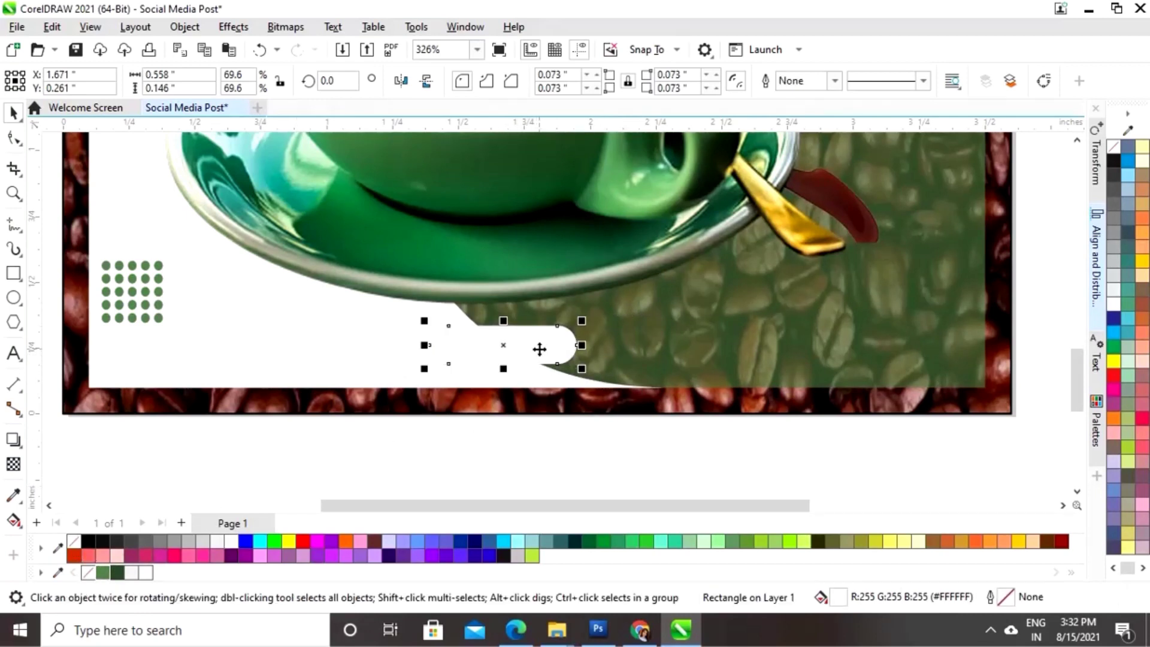
{"action": "left_click_drag", "start_coordinate": [582, 321], "coordinate": [588, 322]}
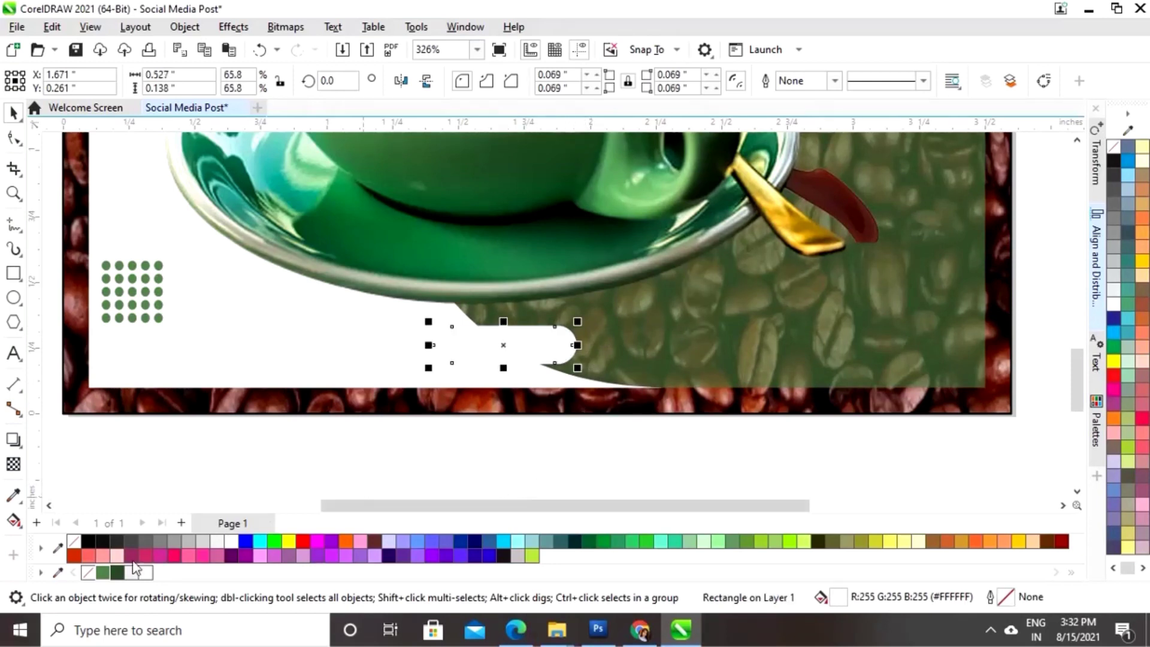
{"action": "left_click", "coordinate": [102, 573]}
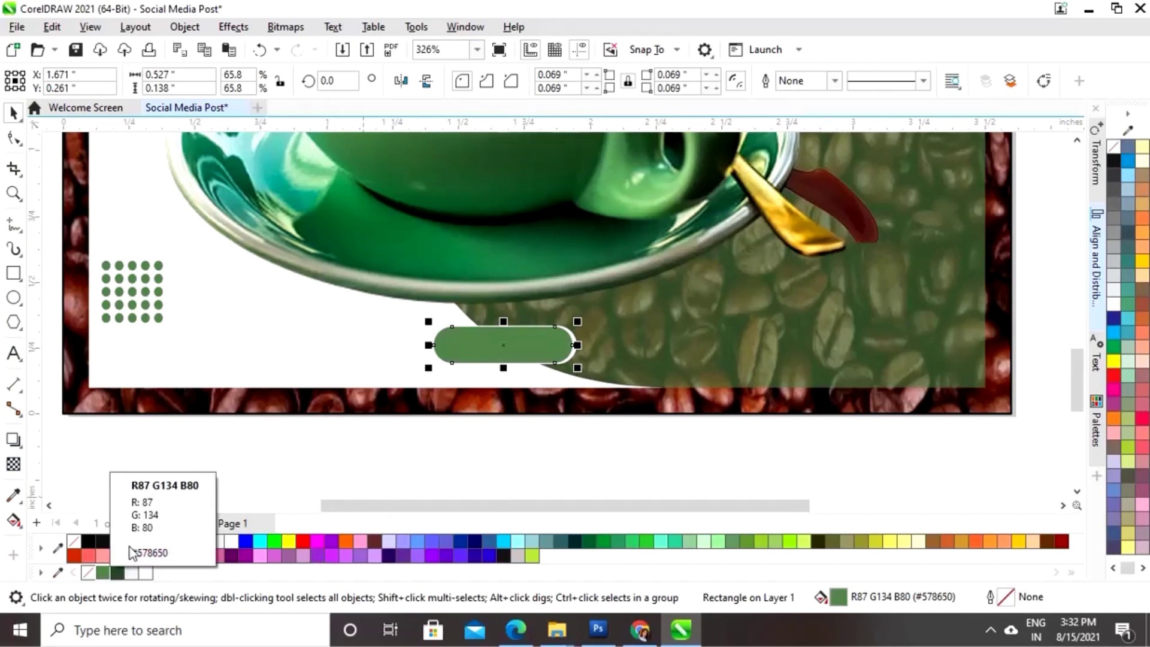
- Zoom in on the pill and select both the green and white pill shapes
{"action": "key", "text": "z"}
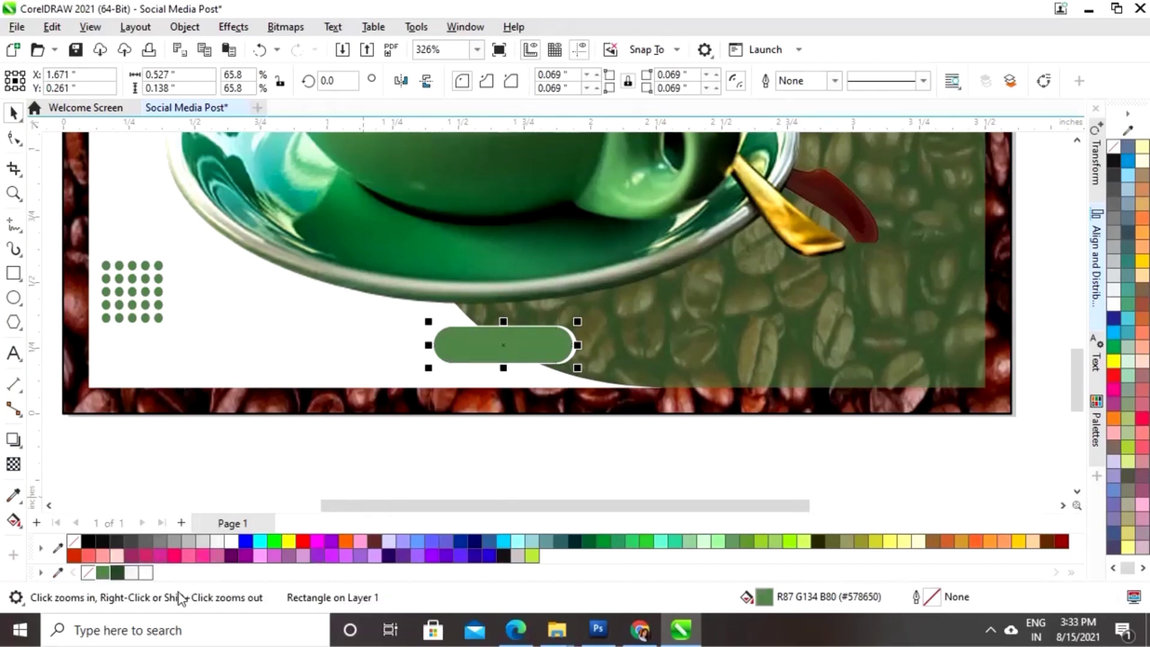
{"action": "left_click_drag", "start_coordinate": [318, 301], "coordinate": [739, 494]}
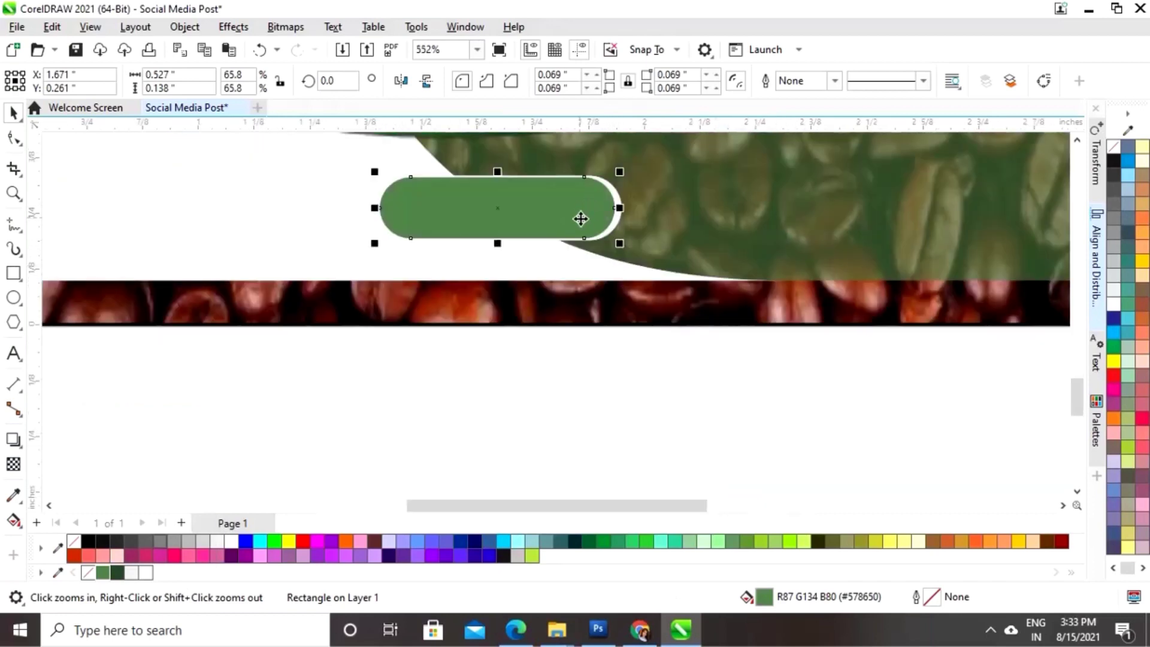
{"action": "left_click_drag", "start_coordinate": [497, 172], "coordinate": [499, 179]}
{"action": "scroll", "coordinate": [499, 176], "scroll_direction": "up", "scroll_amount": 2}
{"action": "left_click", "coordinate": [665, 331]}
{"action": "scroll", "coordinate": [665, 332], "scroll_direction": "down", "scroll_amount": 6}
{"action": "left_click", "coordinate": [873, 445]}
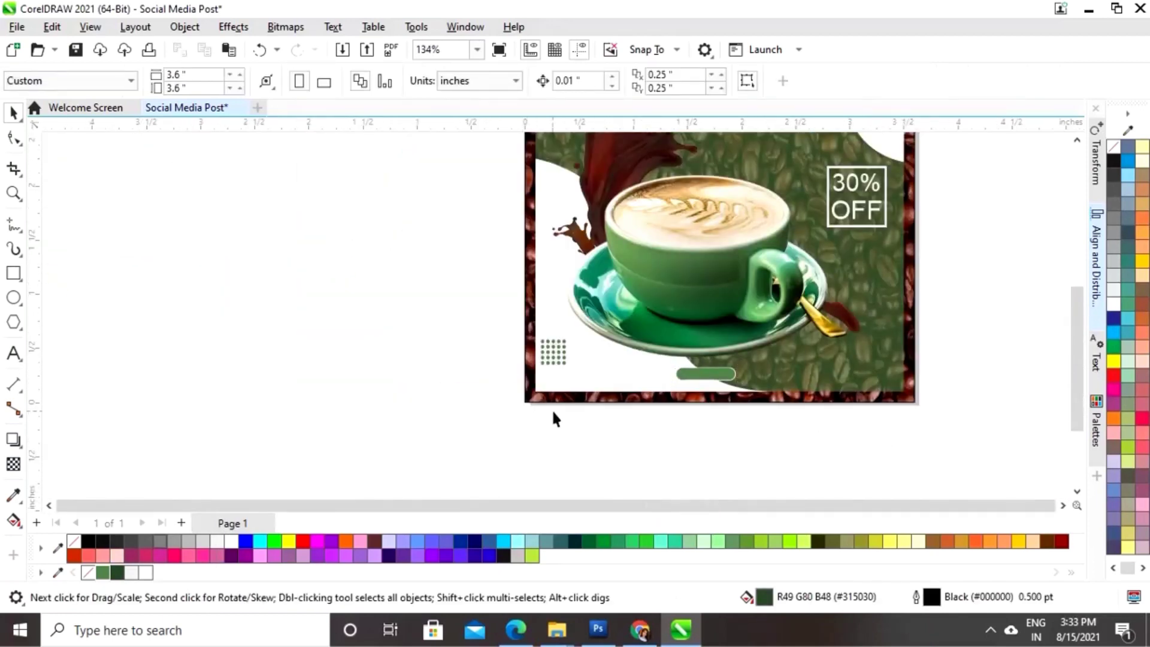
- Stretch the white pill's top edge so a white rim shows around the green pill
{"action": "key", "text": "z"}
{"action": "scroll", "coordinate": [588, 249], "scroll_direction": "up", "scroll_amount": 5}
{"action": "scroll", "coordinate": [566, 262], "scroll_direction": "up", "scroll_amount": 2}
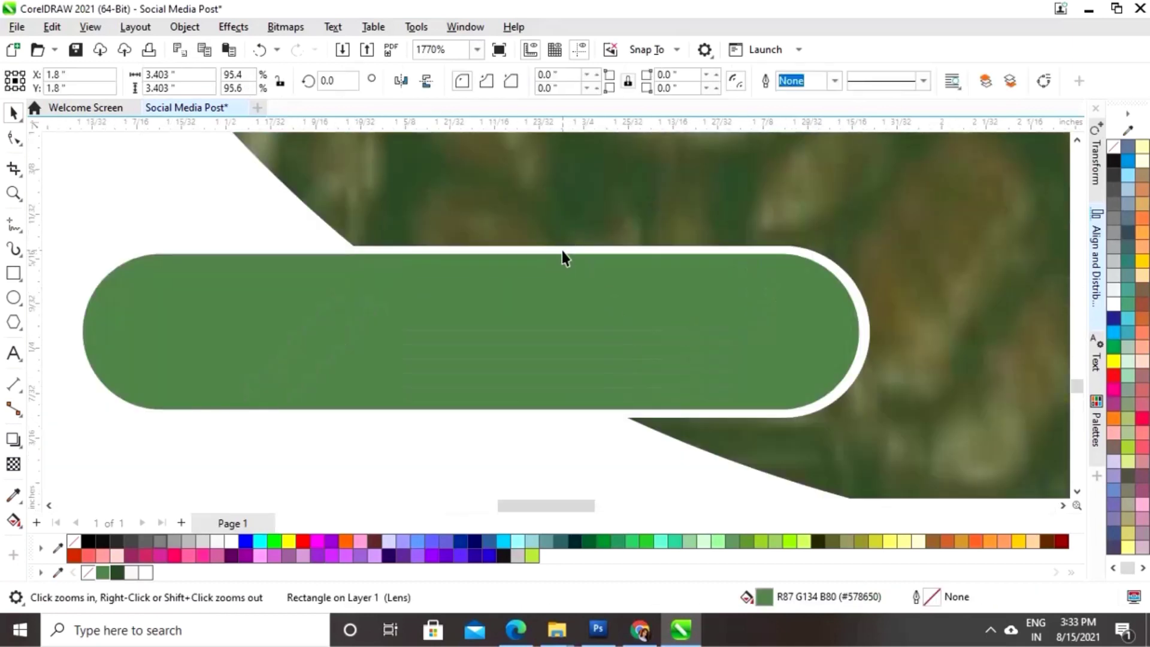
{"action": "key", "text": "space"}
{"action": "left_click", "coordinate": [481, 244]}
{"action": "left_click_drag", "start_coordinate": [481, 243], "coordinate": [518, 310]}
{"action": "scroll", "coordinate": [516, 324], "scroll_direction": "down", "scroll_amount": 1}
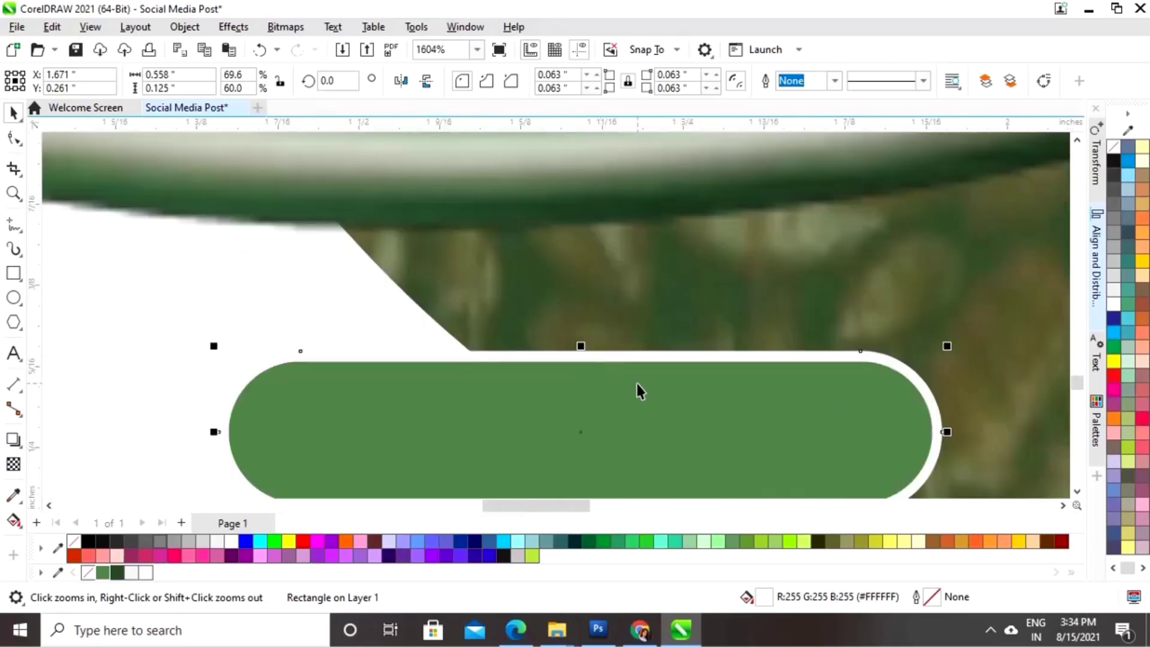
{"action": "key", "text": "shift+F4"}
- Add 'Order Now' text, fill it white, and move it to the post's lower area at half size
{"action": "left_click", "coordinate": [284, 423]}
{"action": "left_click", "coordinate": [14, 353]}
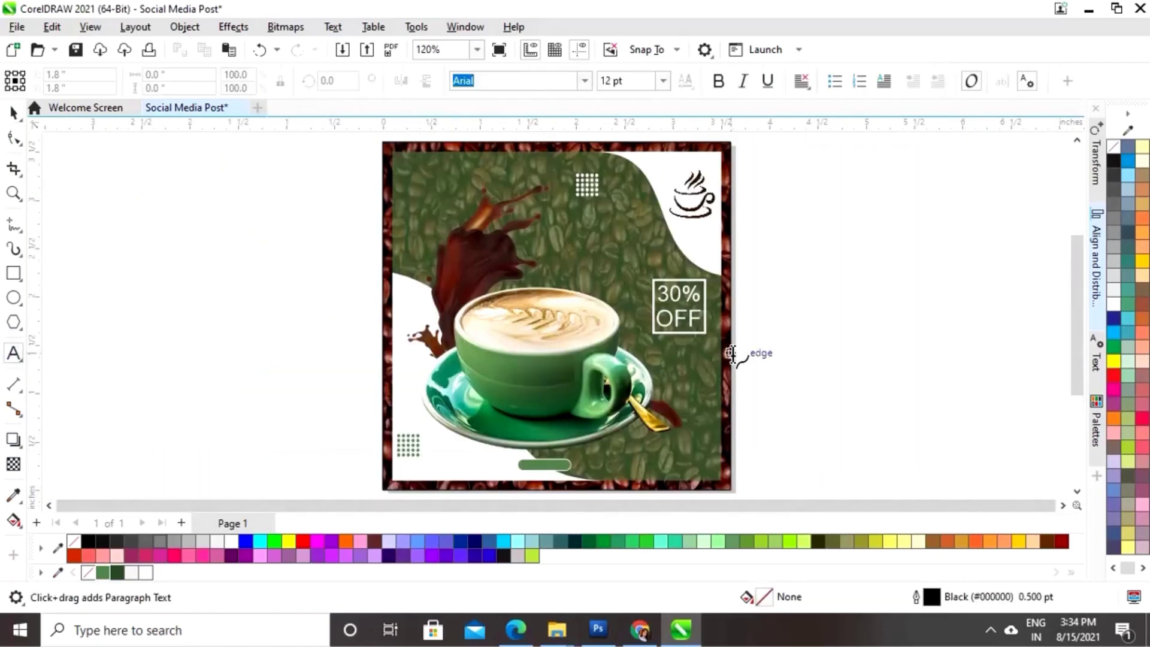
{"action": "left_click", "coordinate": [802, 334]}
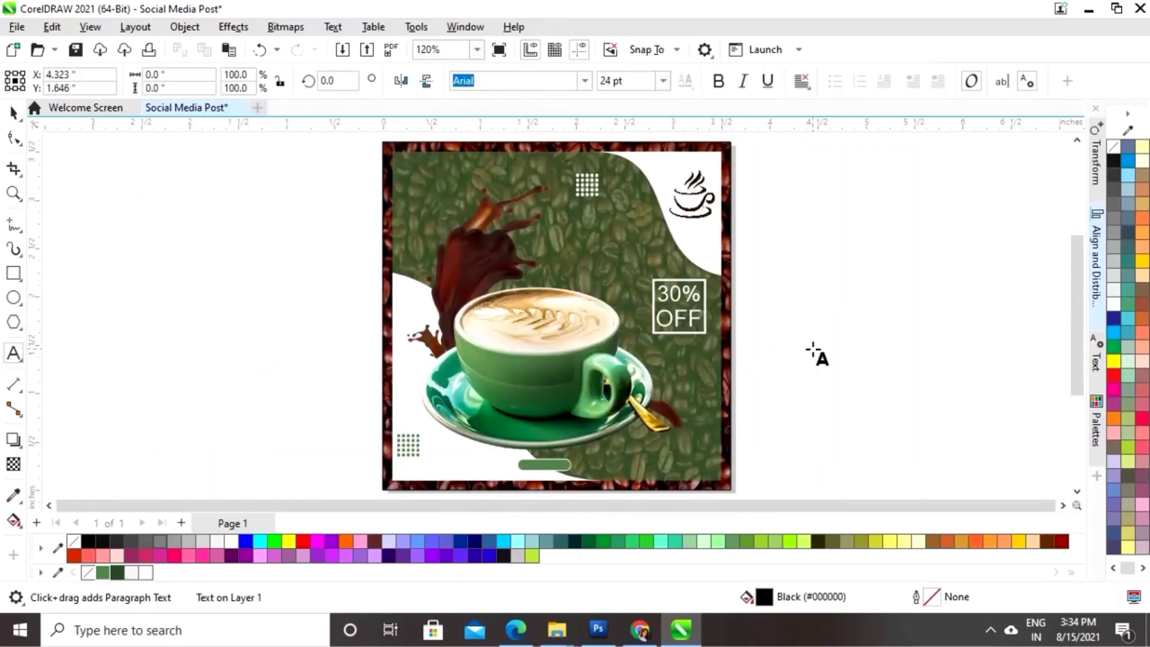
{"action": "type", "text": "Order Now"}
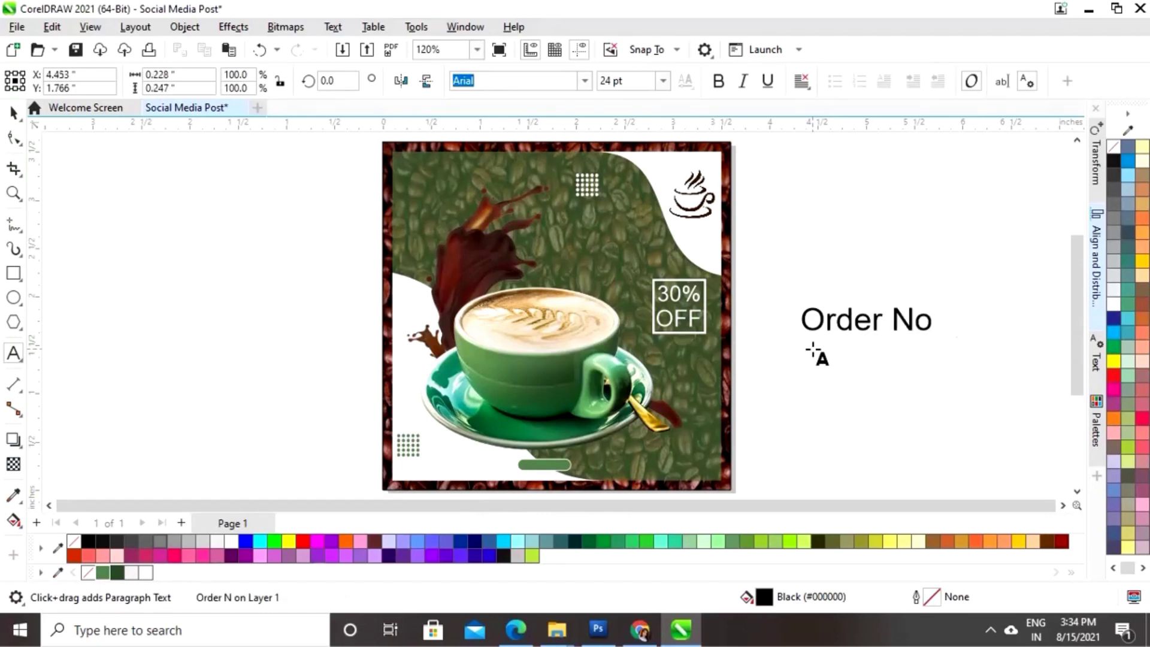
{"action": "key", "text": "ctrl+space"}
{"action": "left_click_drag", "start_coordinate": [879, 321], "coordinate": [662, 471]}
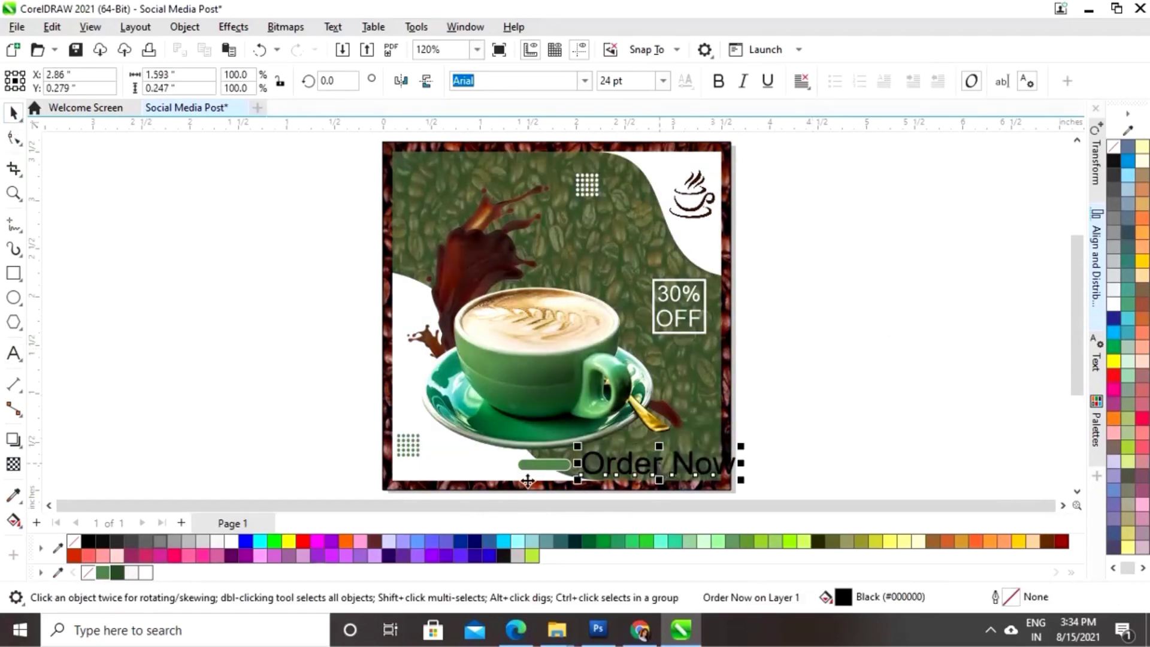
{"action": "left_click", "coordinate": [232, 543]}
{"action": "left_click_drag", "start_coordinate": [741, 479], "coordinate": [702, 473]}
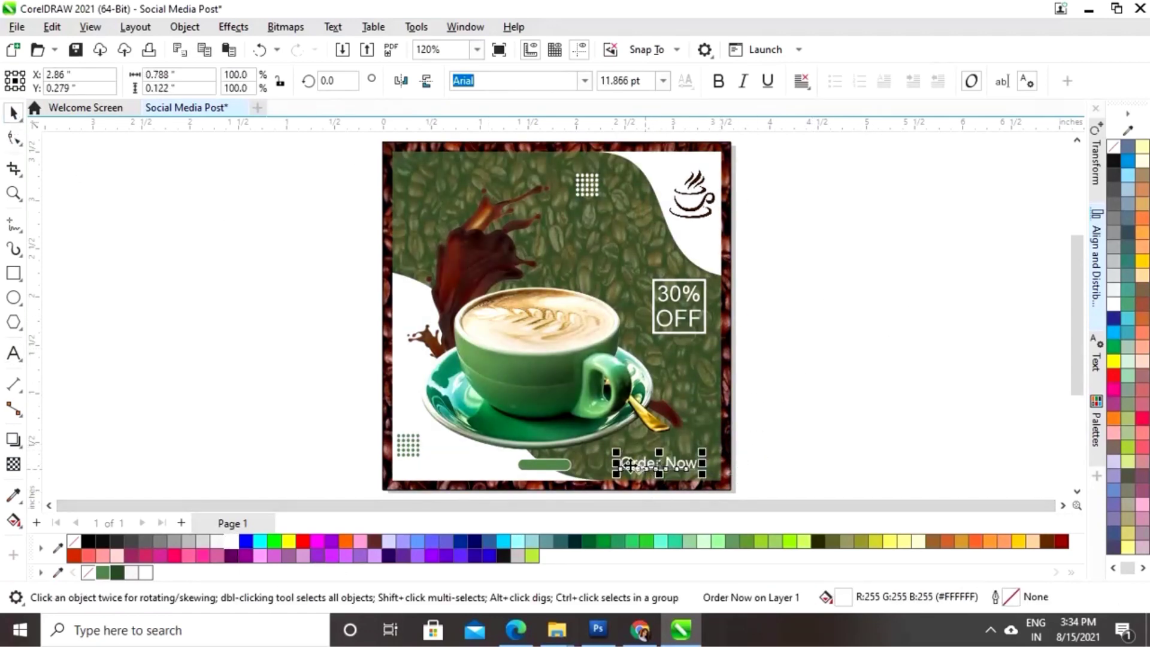
- Place the Order Now text on the green button, scaled down to fit inside it
{"action": "key", "text": "z"}
{"action": "left_click_drag", "start_coordinate": [451, 443], "coordinate": [645, 493]}
{"action": "key", "text": "space"}
{"action": "left_click_drag", "start_coordinate": [857, 263], "coordinate": [453, 263]}
{"action": "left_click_drag", "start_coordinate": [611, 233], "coordinate": [574, 241]}
{"action": "left_click_drag", "start_coordinate": [469, 263], "coordinate": [395, 266]}
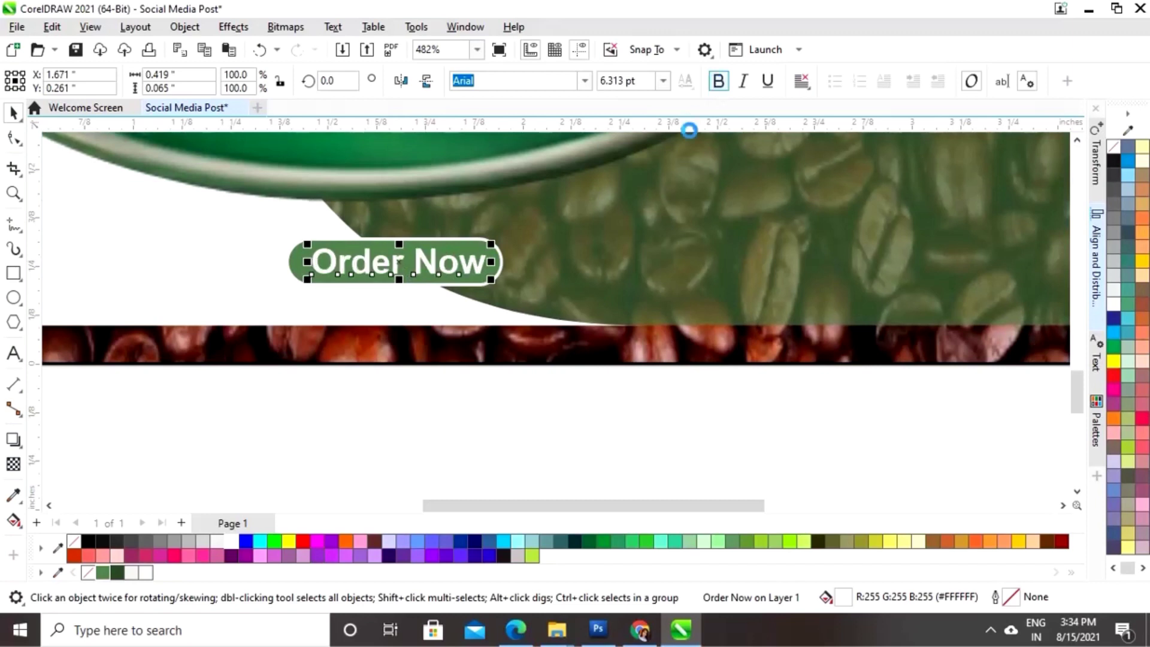
- Centre the Order Now text horizontally on the two pill shapes
{"action": "left_click", "coordinate": [462, 409]}
{"action": "left_click", "coordinate": [387, 259]}
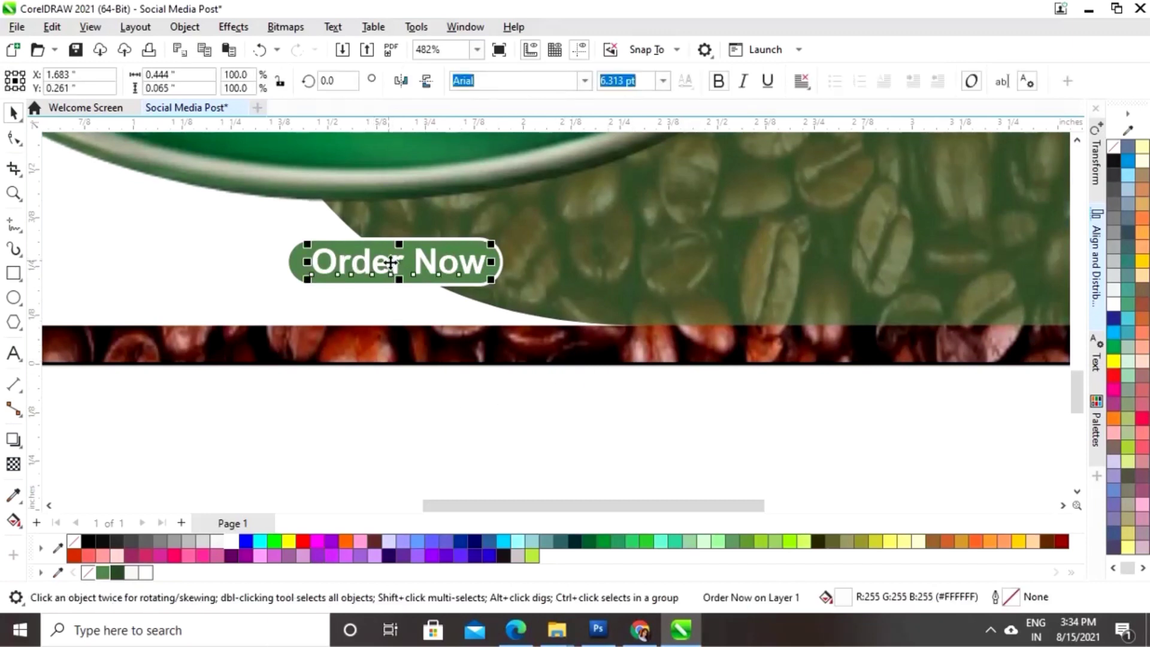
{"action": "left_click_drag", "start_coordinate": [237, 407], "coordinate": [549, 240]}
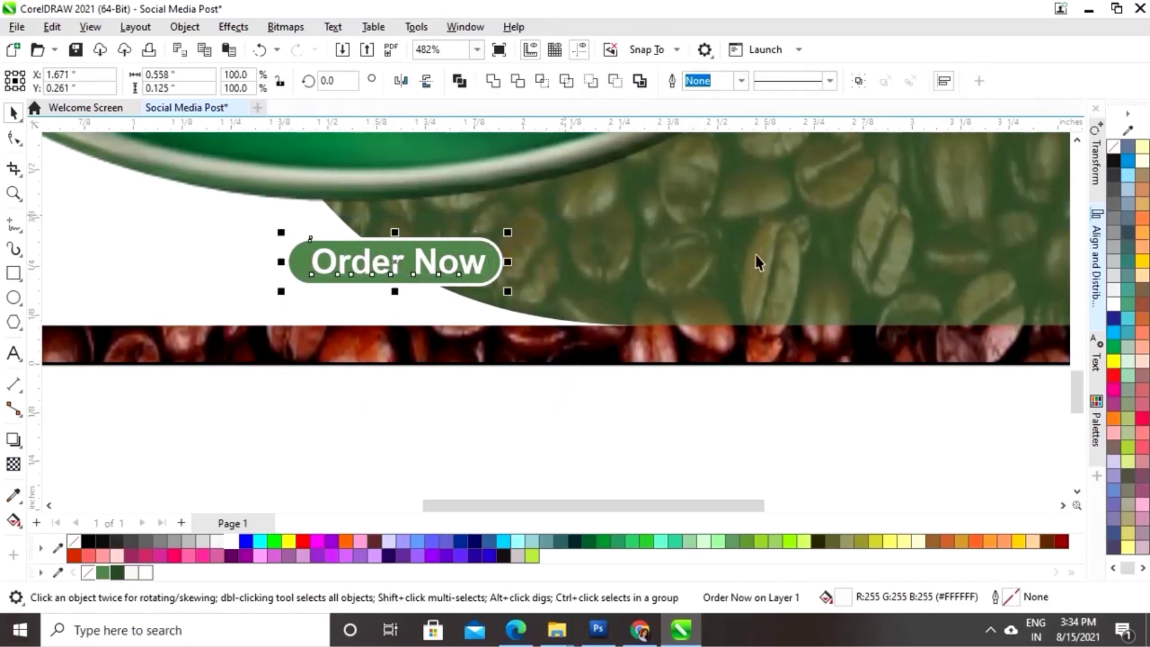
{"action": "left_click", "coordinate": [1097, 263]}
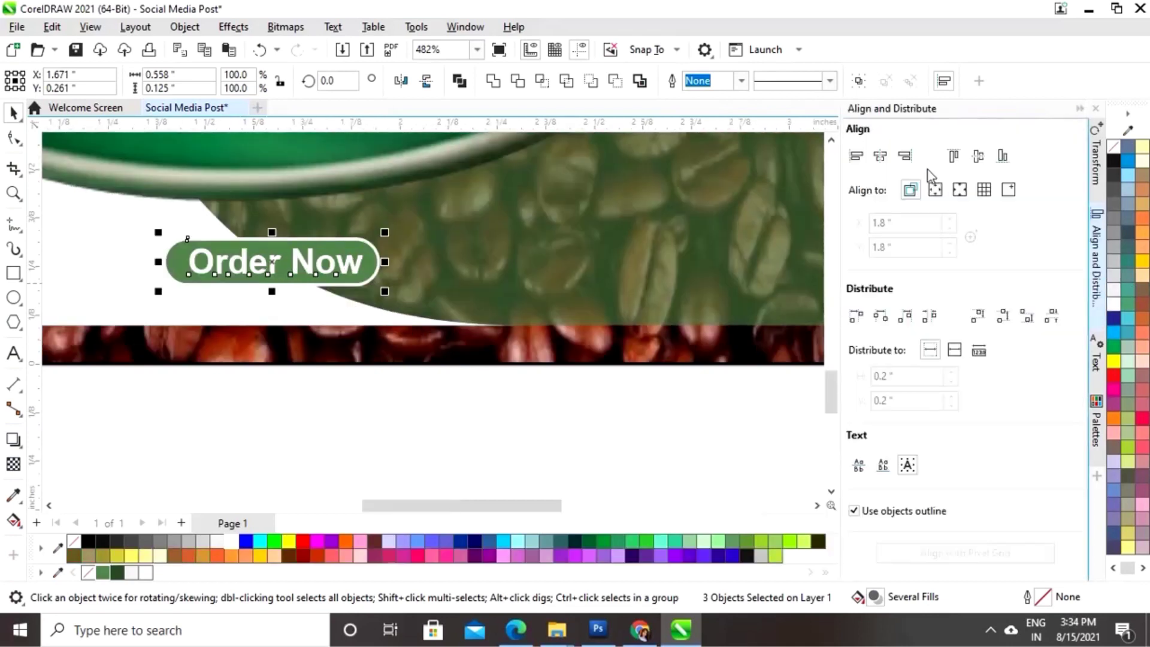
{"action": "left_click", "coordinate": [880, 157]}
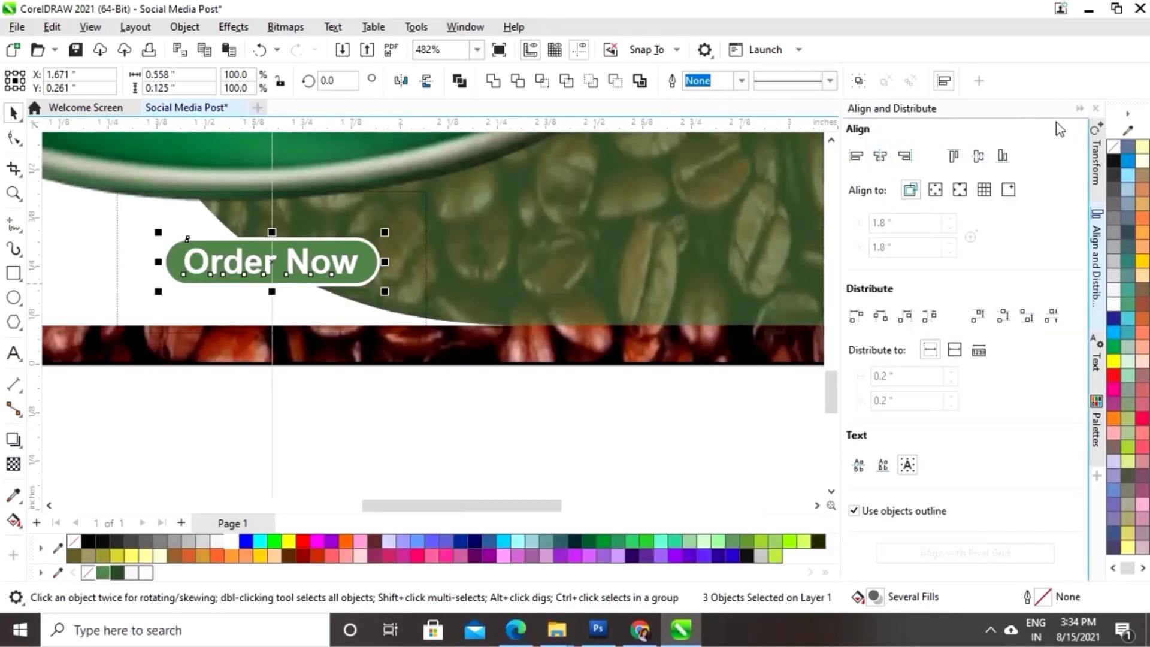
{"action": "left_click", "coordinate": [1080, 110]}
{"action": "left_click", "coordinate": [729, 400]}
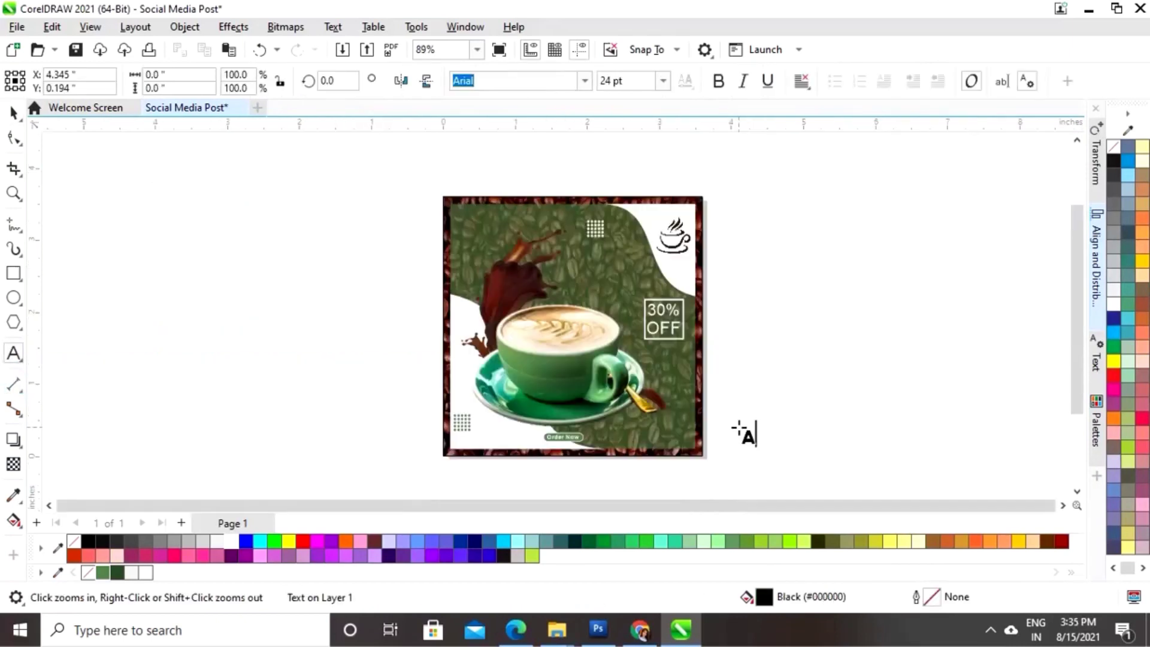
{"action": "type", "text": "www.w"}
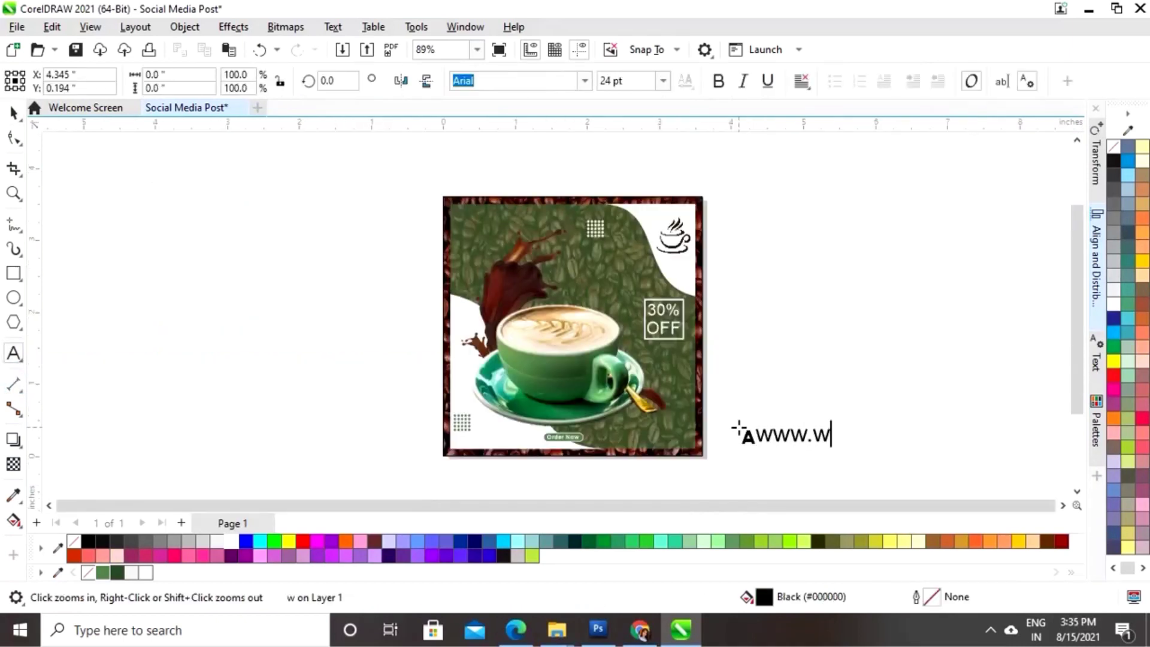
{"action": "type", "text": "ebsite.com"}
{"action": "left_click", "coordinate": [13, 112]}
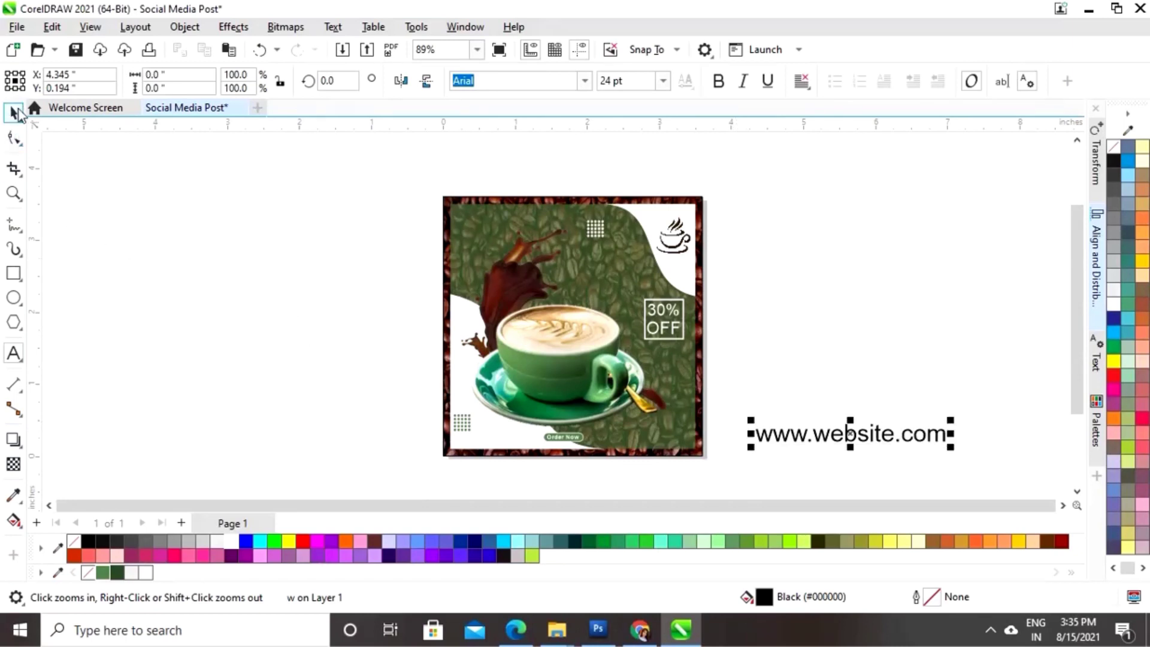
{"action": "left_click_drag", "start_coordinate": [850, 433], "coordinate": [694, 433]}
{"action": "left_click_drag", "start_coordinate": [804, 419], "coordinate": [690, 440]}
{"action": "left_click", "coordinate": [237, 541]}
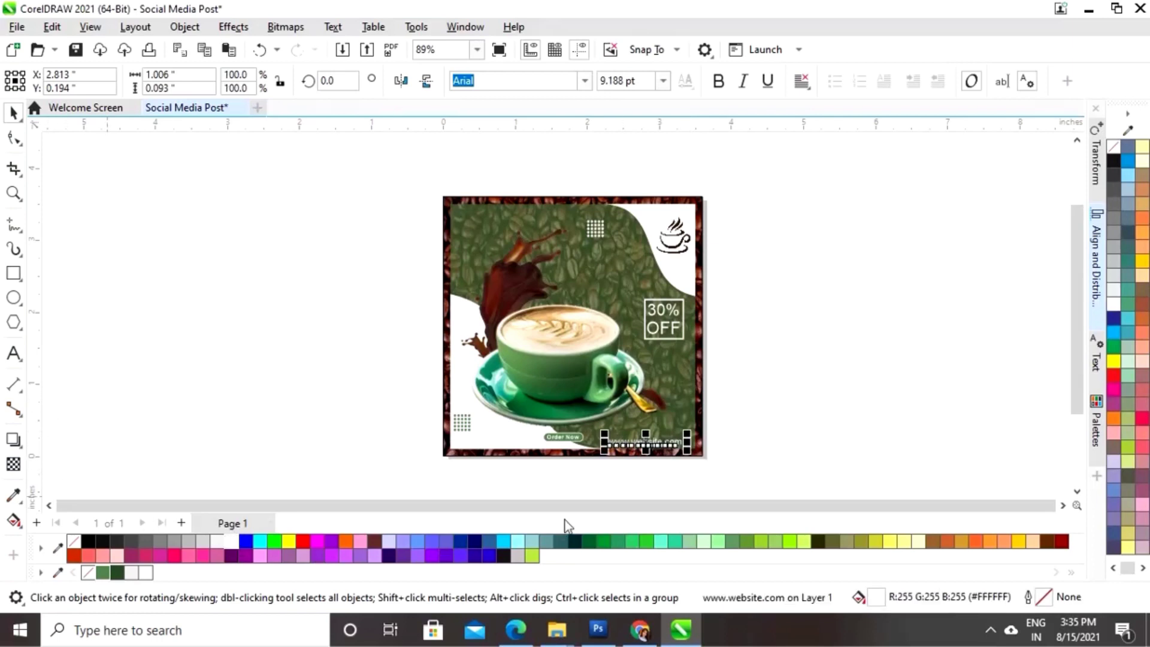
{"action": "key", "text": "z"}
{"action": "left_click_drag", "start_coordinate": [728, 478], "coordinate": [728, 478]}
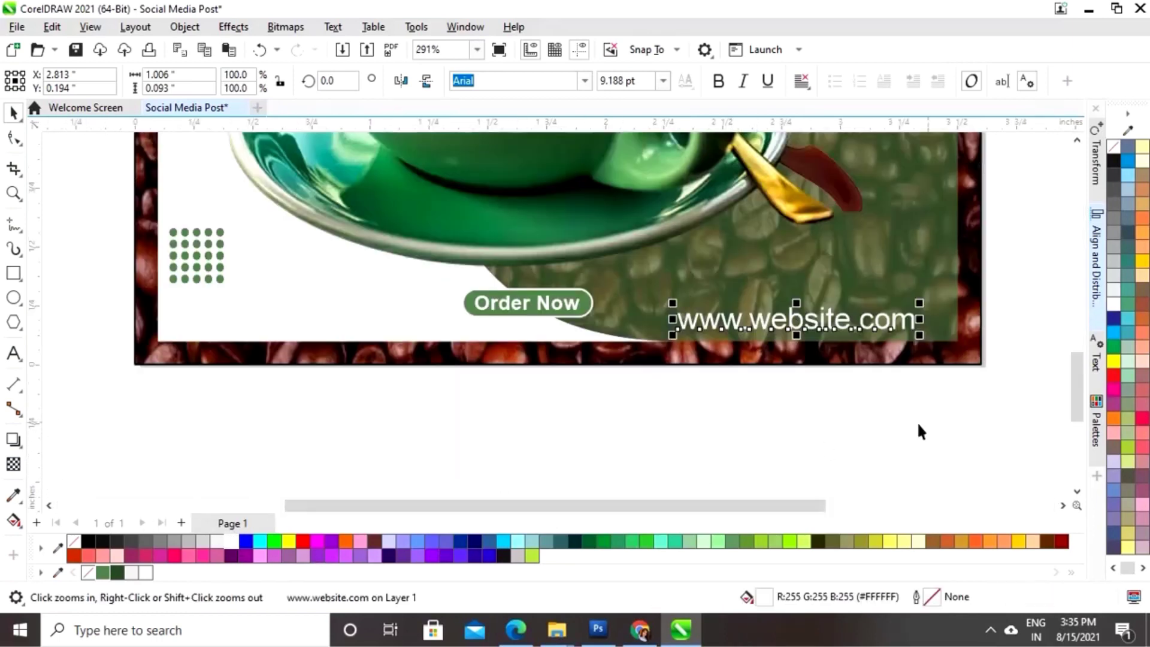
{"action": "key", "text": "space"}
{"action": "left_click", "coordinate": [807, 324]}
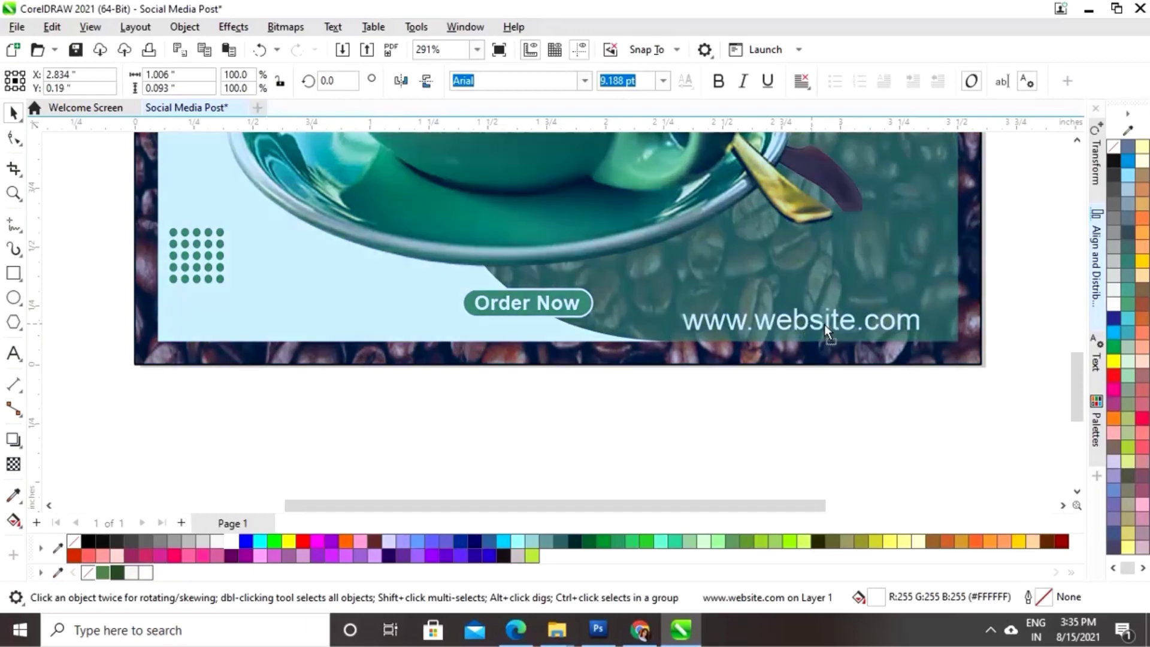
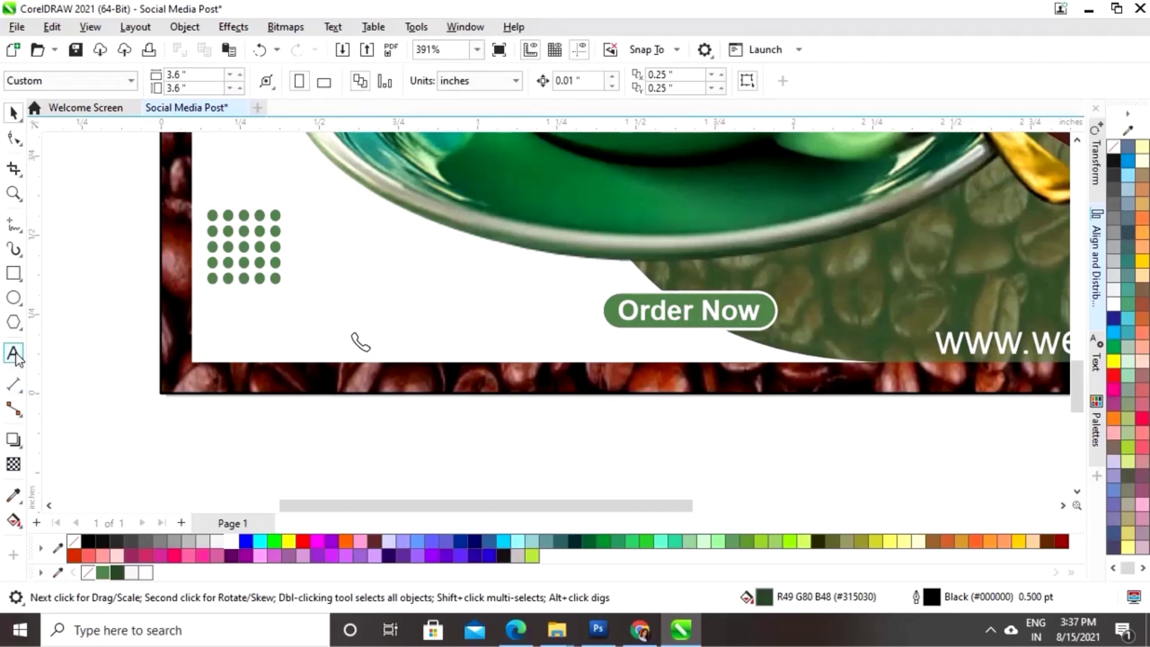
- Add the contact phone number as text and place it beside the phone icon
{"action": "left_click", "coordinate": [13, 353]}
{"action": "left_click", "coordinate": [399, 467]}
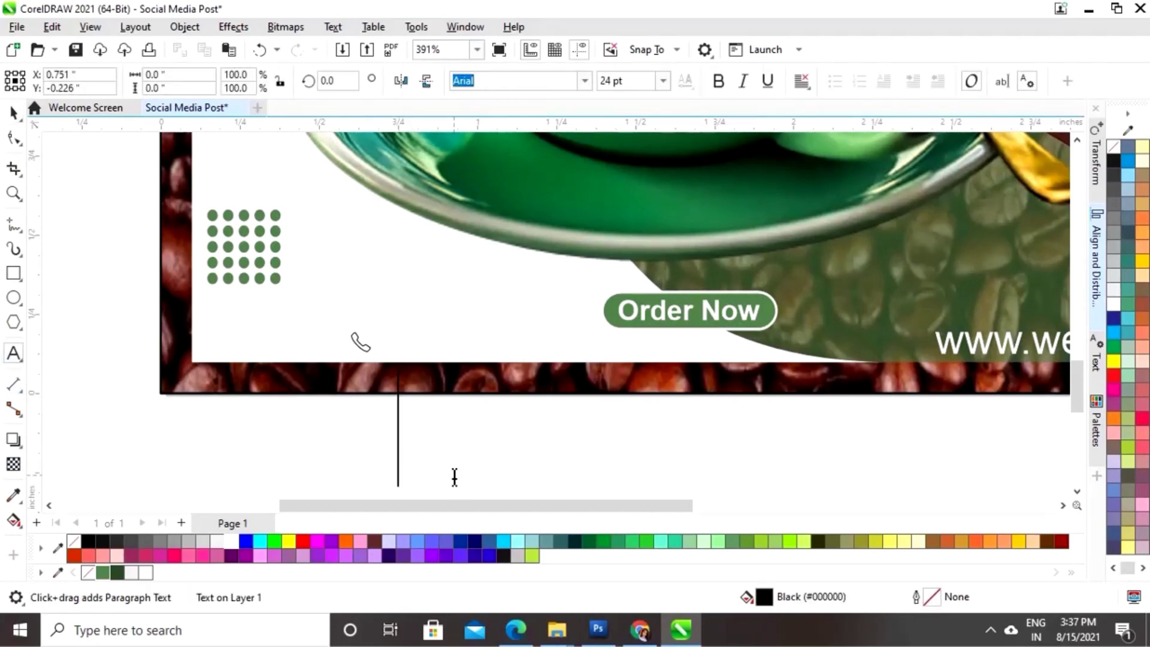
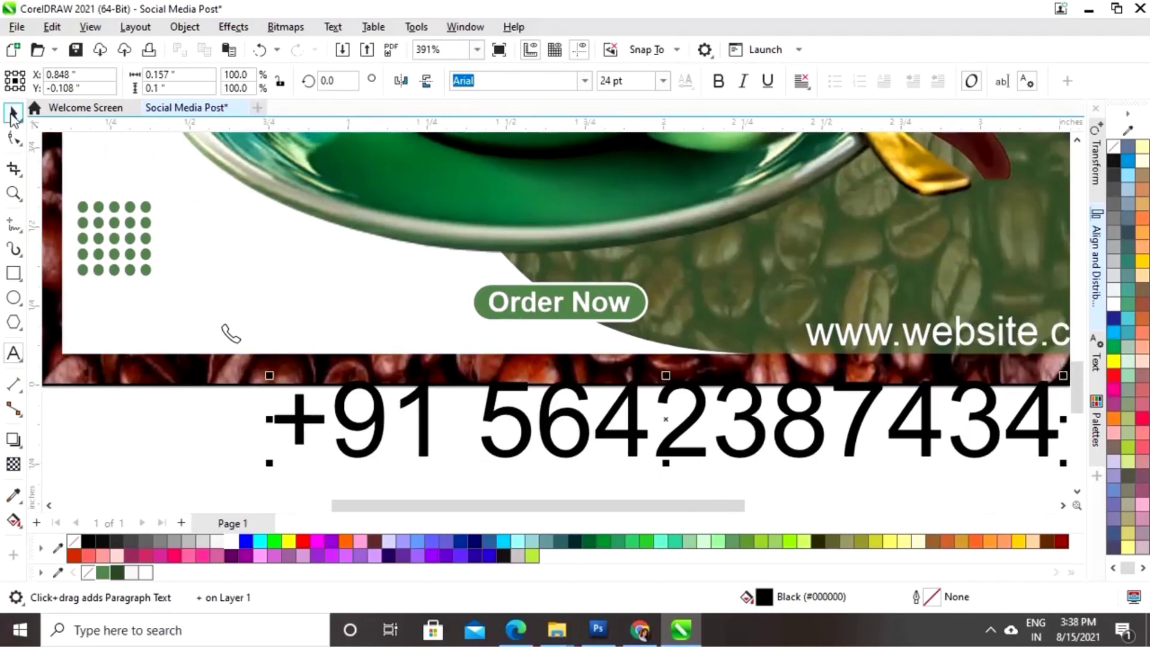
{"action": "left_click", "coordinate": [13, 113]}
{"action": "left_click_drag", "start_coordinate": [558, 427], "coordinate": [531, 365]}
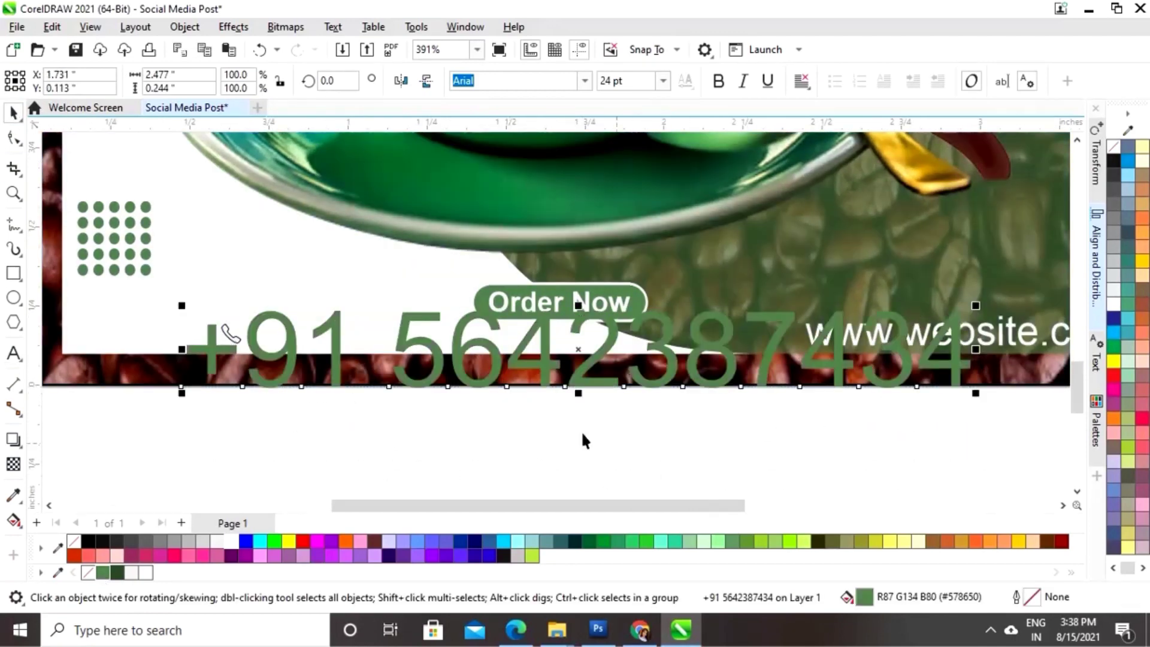
{"action": "left_click_drag", "start_coordinate": [881, 341], "coordinate": [615, 362]}
{"action": "left_click_drag", "start_coordinate": [291, 380], "coordinate": [350, 339]}
- Set the phone number text's font size to 9 pt
{"action": "left_click", "coordinate": [911, 333]}
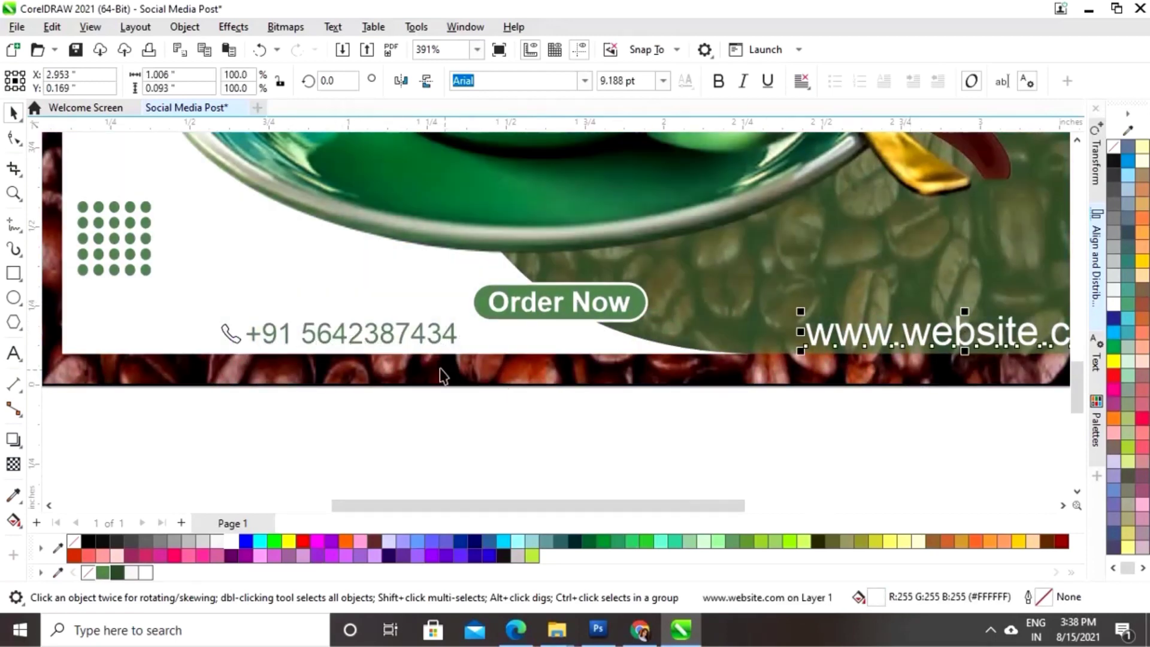
{"action": "left_click", "coordinate": [509, 269]}
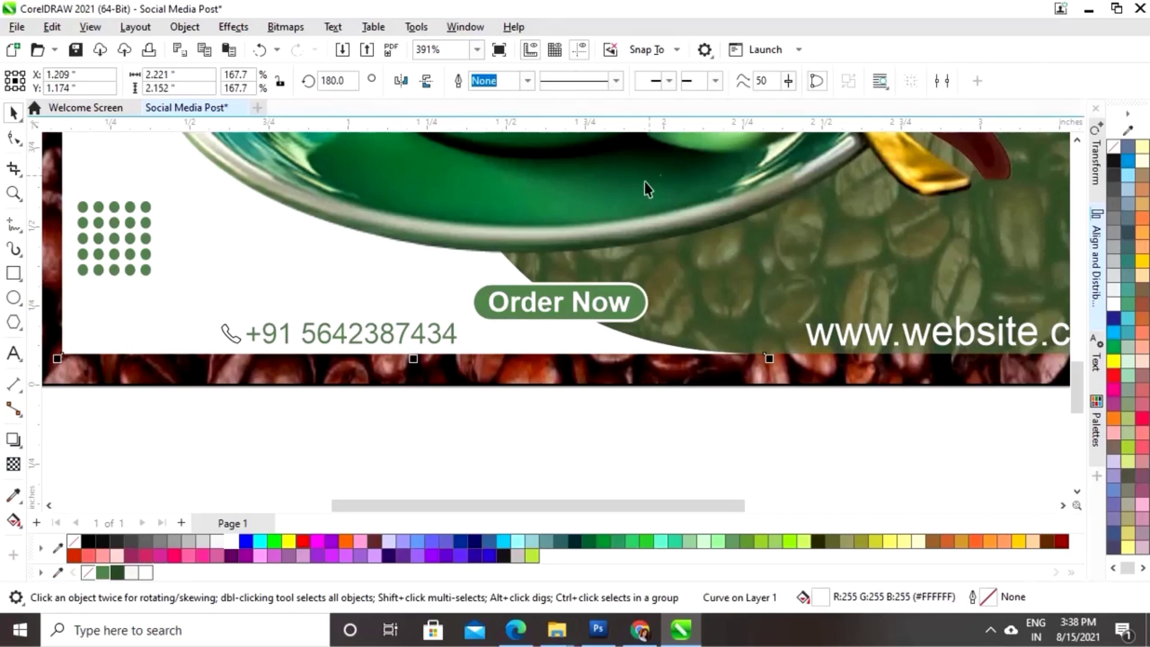
{"action": "left_click", "coordinate": [339, 330]}
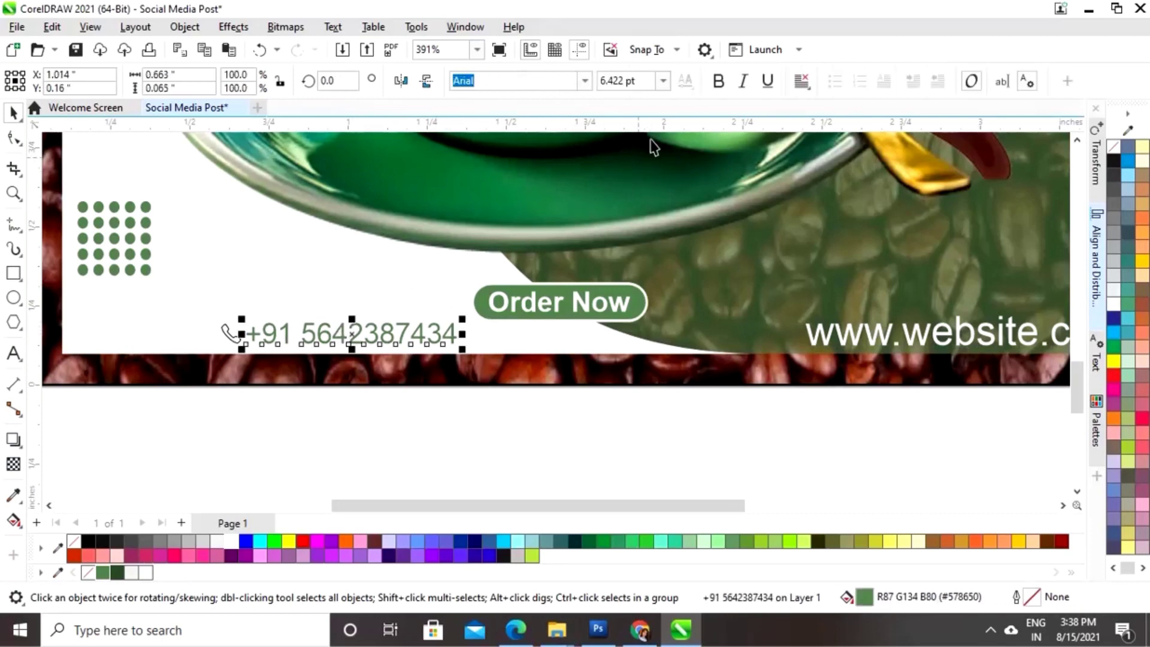
{"action": "left_click", "coordinate": [645, 88]}
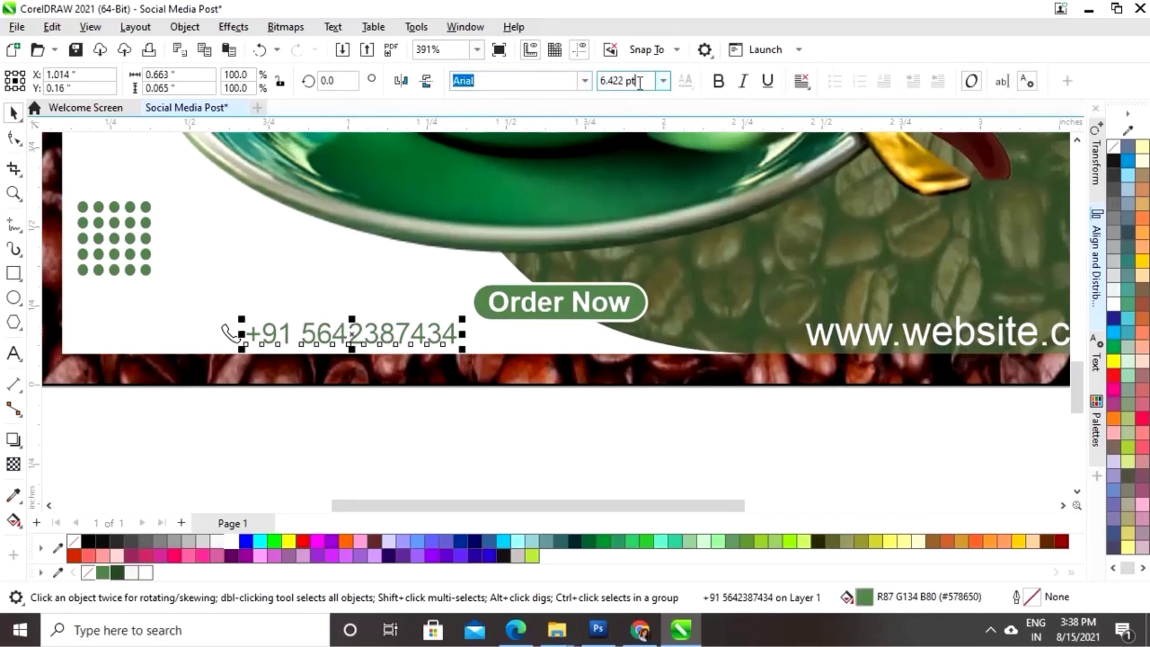
{"action": "scroll", "coordinate": [640, 82], "scroll_direction": "up", "scroll_amount": 3}
{"action": "left_click", "coordinate": [664, 80]}
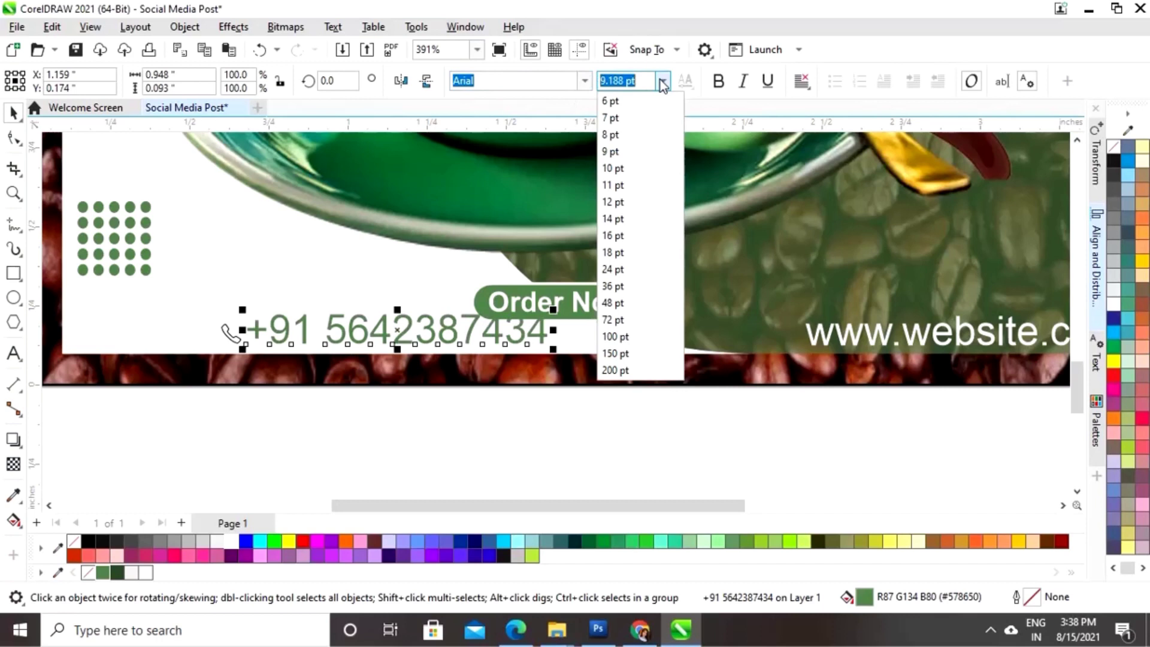
{"action": "left_click", "coordinate": [625, 172]}
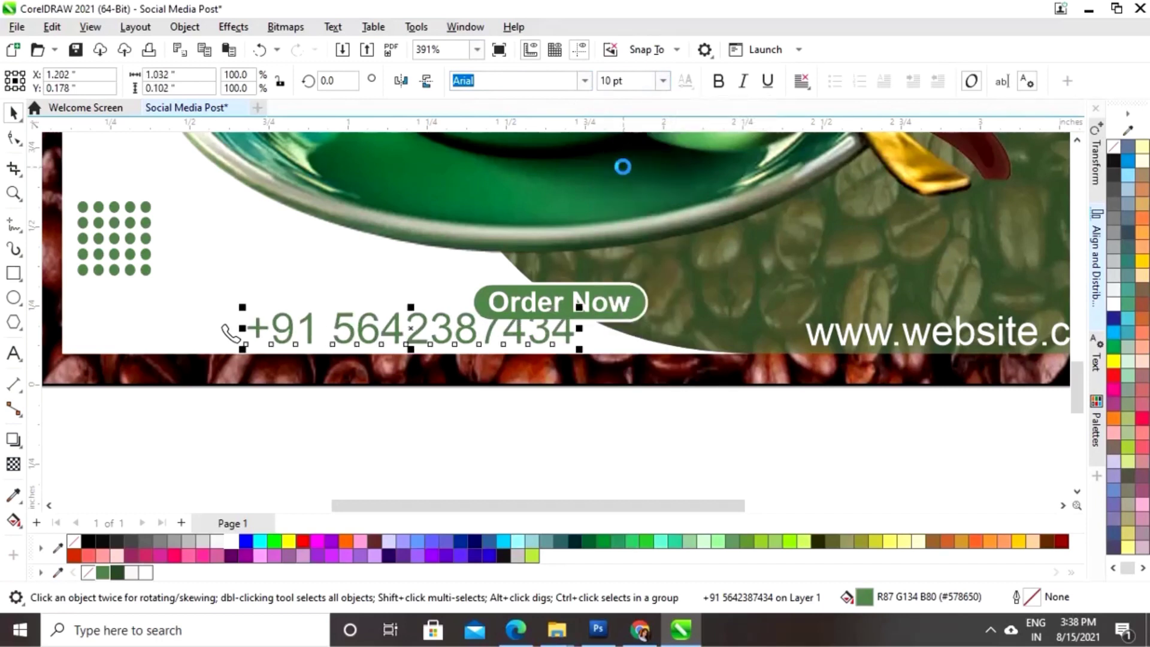
{"action": "left_click", "coordinate": [664, 81]}
{"action": "left_click", "coordinate": [630, 157]}
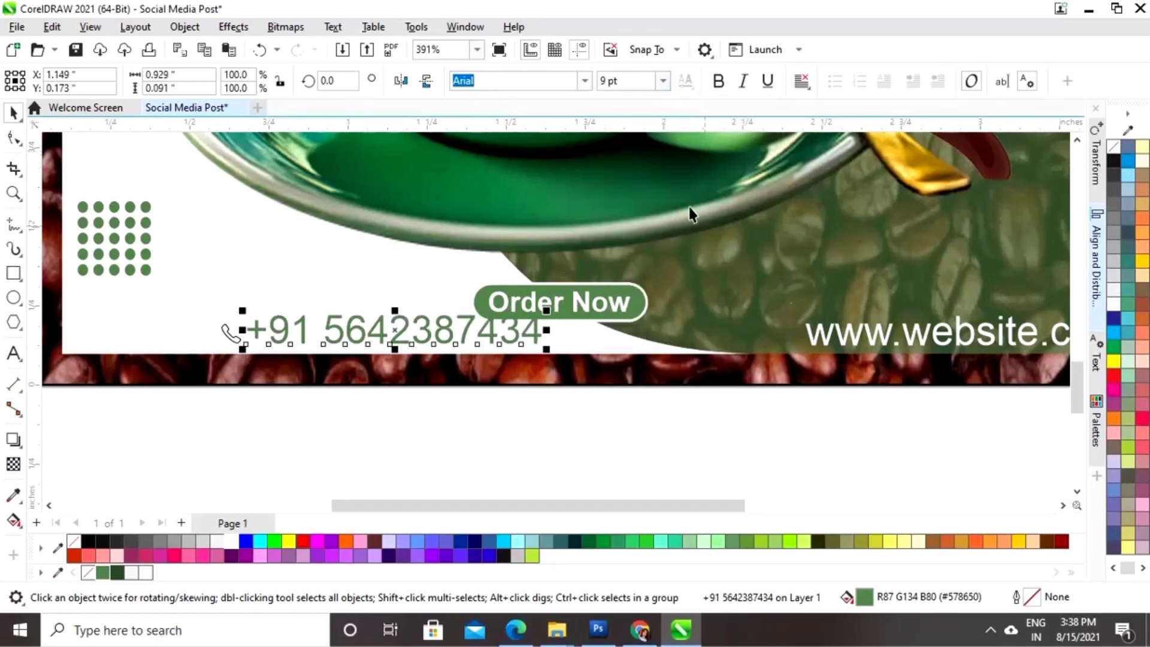
{"action": "left_click", "coordinate": [863, 337]}
{"action": "left_click", "coordinate": [663, 80]}
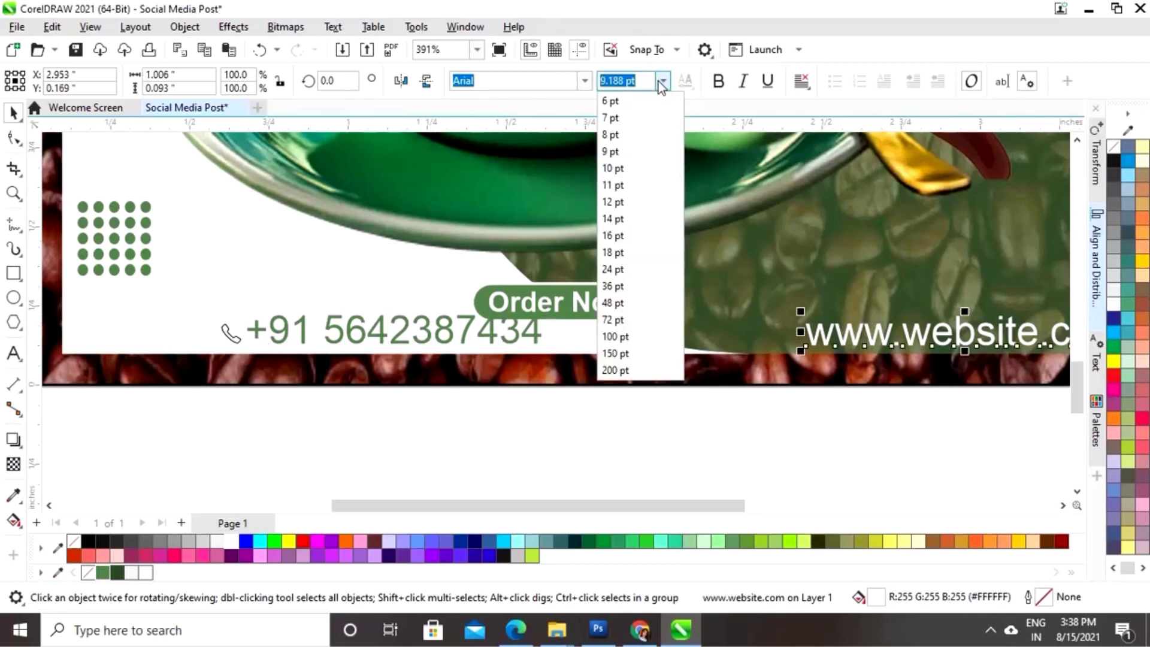
{"action": "left_click", "coordinate": [631, 157]}
{"action": "key", "text": "Escape"}
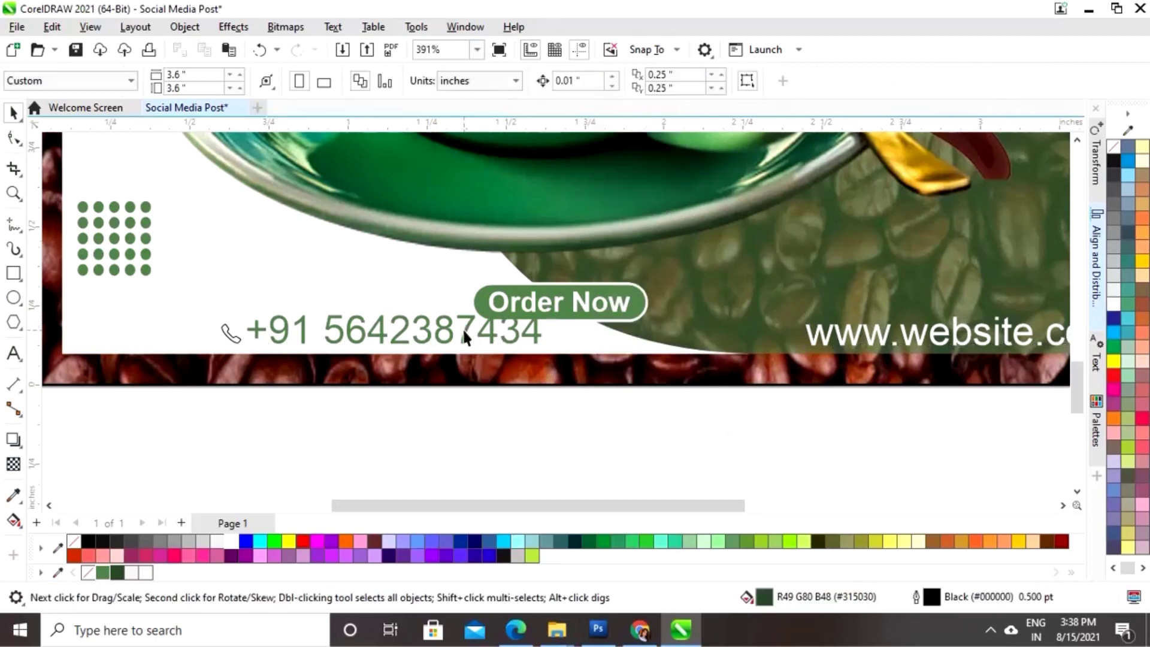
{"action": "left_click", "coordinate": [497, 330]}
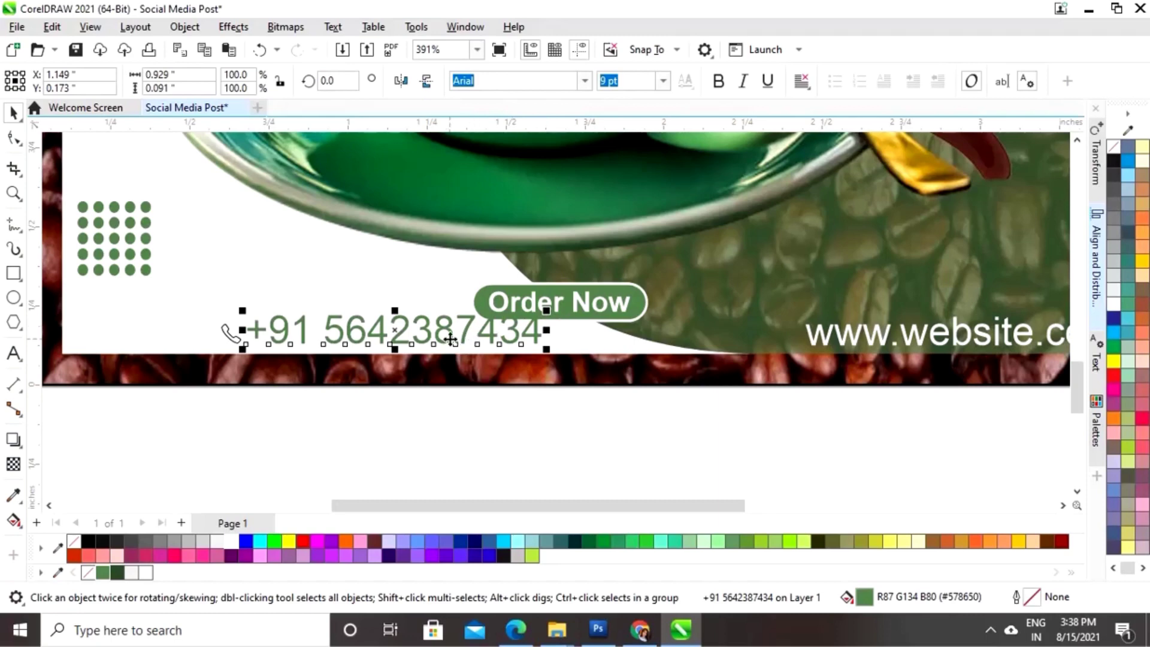
- Shift the phone icon left, tuck the number just right of it, and make it bold
{"action": "left_click_drag", "start_coordinate": [400, 330], "coordinate": [411, 332]}
{"action": "left_click_drag", "start_coordinate": [549, 312], "coordinate": [533, 331]}
{"action": "left_click_drag", "start_coordinate": [377, 330], "coordinate": [371, 332]}
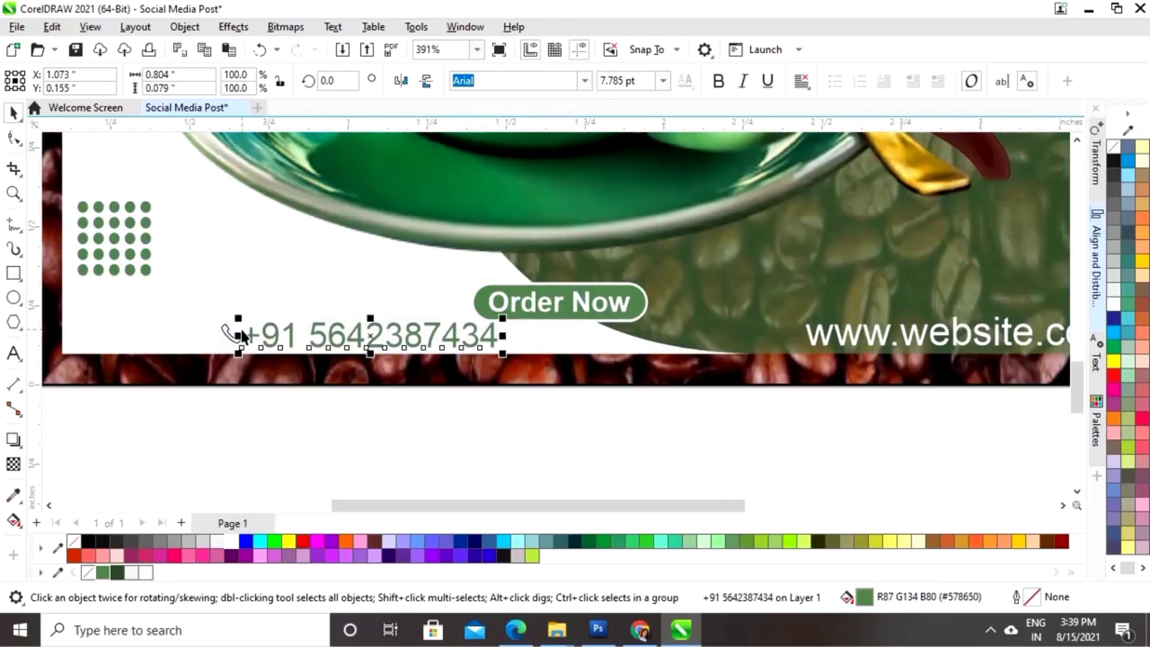
{"action": "left_click_drag", "start_coordinate": [224, 337], "coordinate": [197, 335]}
{"action": "left_click", "coordinate": [386, 333]}
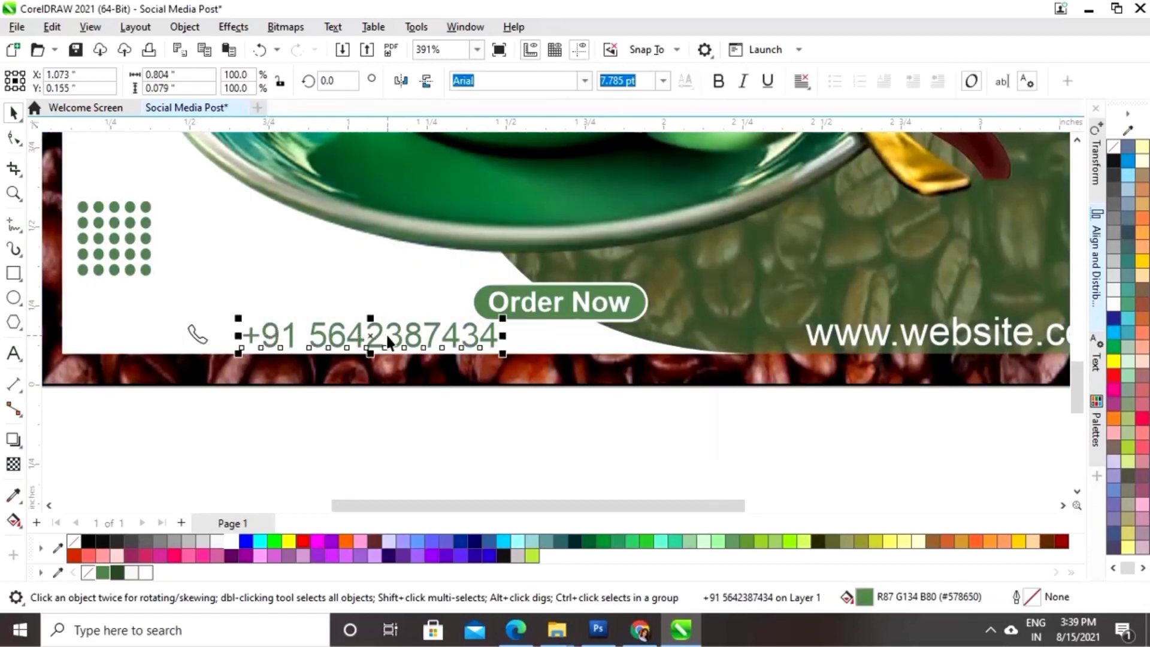
{"action": "left_click_drag", "start_coordinate": [386, 333], "coordinate": [339, 337]}
{"action": "left_click_drag", "start_coordinate": [196, 334], "coordinate": [174, 332]}
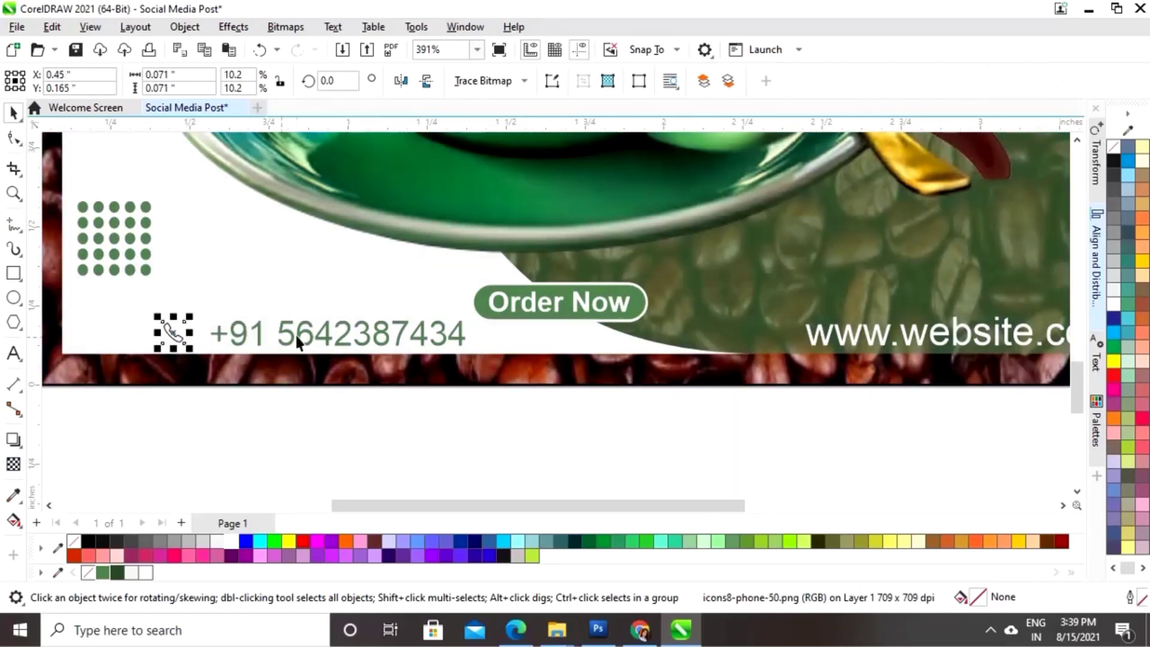
{"action": "left_click_drag", "start_coordinate": [297, 339], "coordinate": [286, 333]}
{"action": "left_click", "coordinate": [717, 86]}
- Move the Order Now button group level between the phone number and website line
{"action": "left_click", "coordinate": [601, 448]}
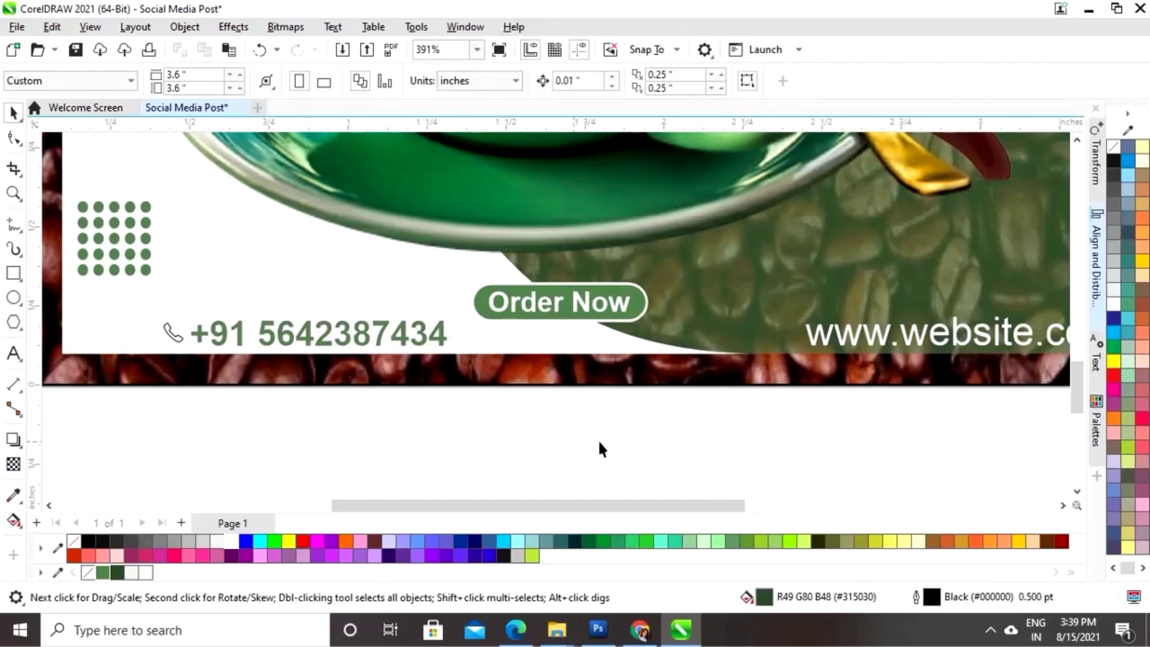
{"action": "scroll", "coordinate": [638, 439], "scroll_direction": "down", "scroll_amount": 1}
{"action": "left_click_drag", "start_coordinate": [605, 445], "coordinate": [384, 303]}
{"action": "left_click_drag", "start_coordinate": [470, 343], "coordinate": [529, 366]}
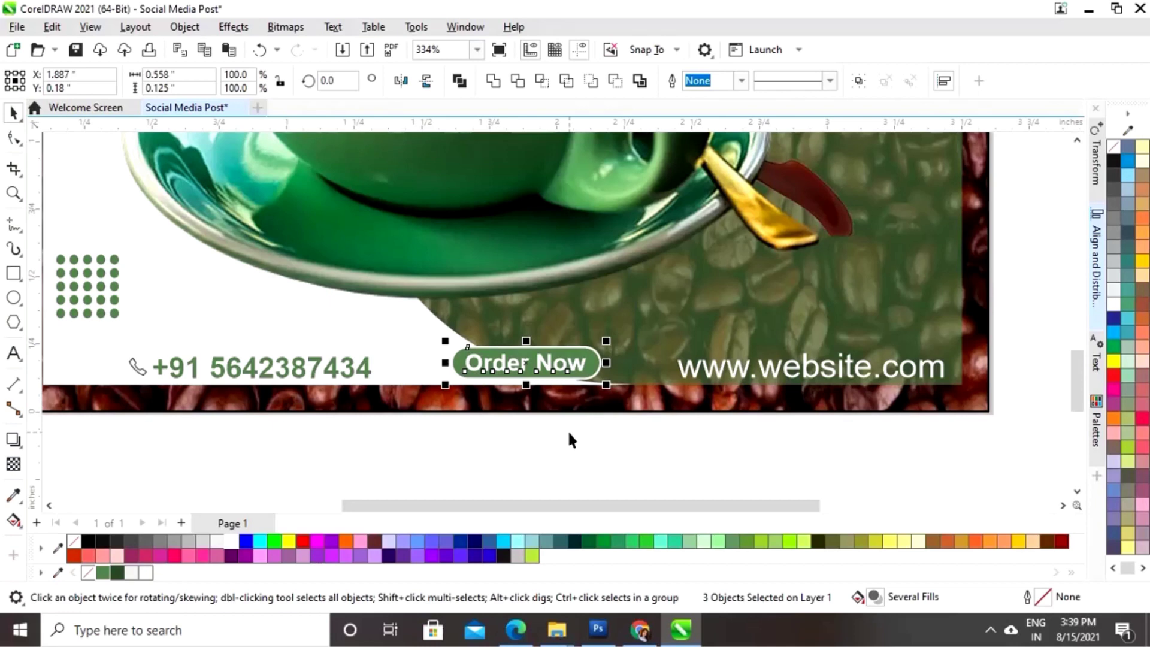
{"action": "key", "text": "Up"}
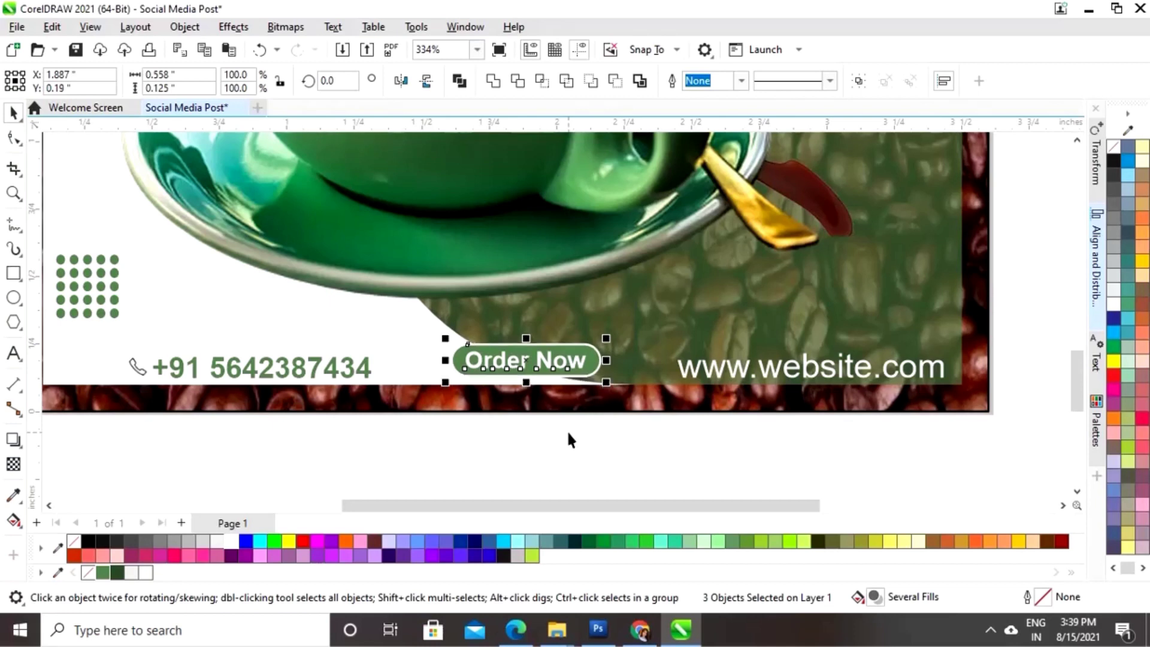
{"action": "left_click", "coordinate": [573, 444]}
- Create the word 'HOT' in Brush Script Std beside the poster, enlarged to about 37 pt
{"action": "key", "text": "shift+F4"}
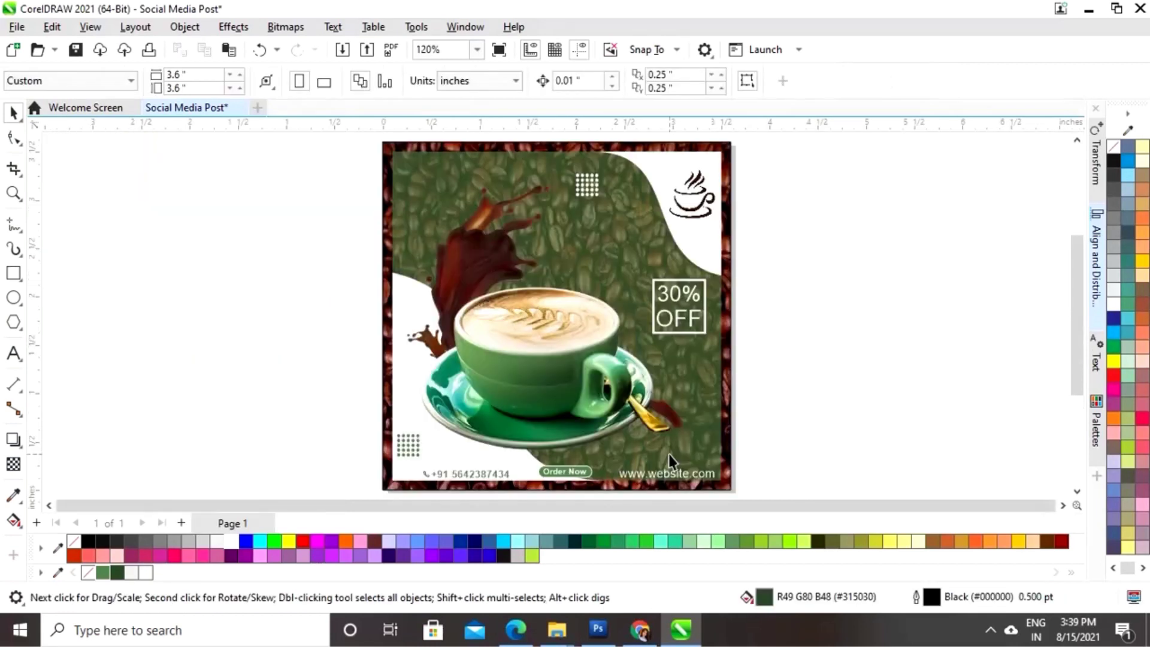
{"action": "left_click", "coordinate": [13, 355]}
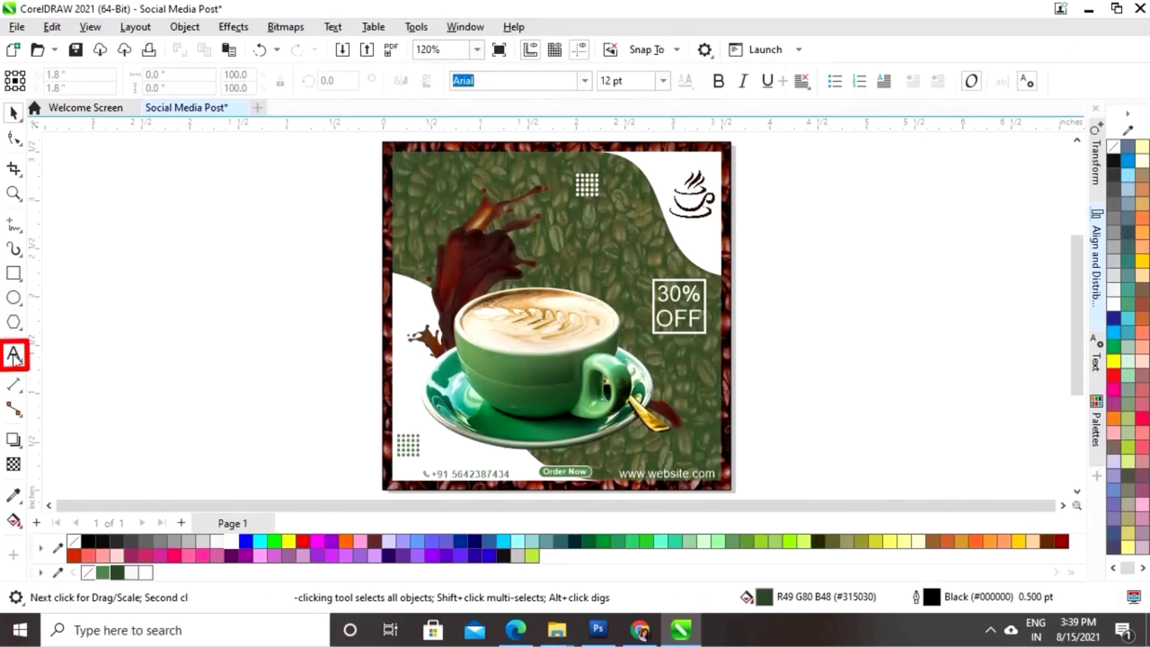
{"action": "left_click", "coordinate": [784, 326]}
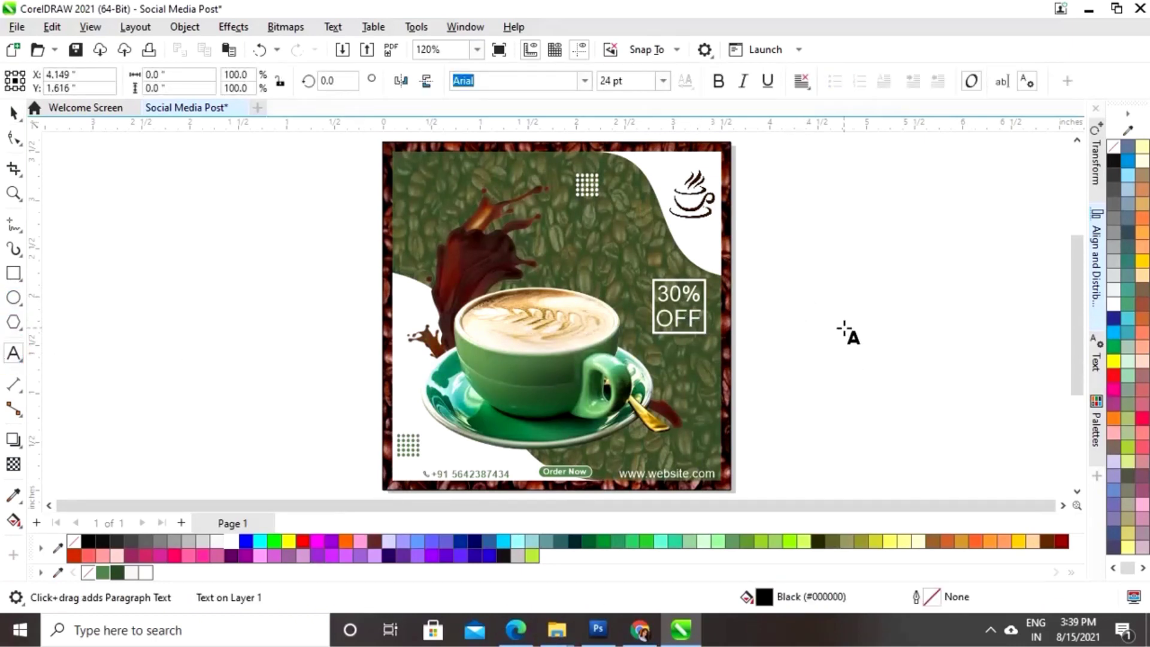
{"action": "left_click", "coordinate": [584, 82]}
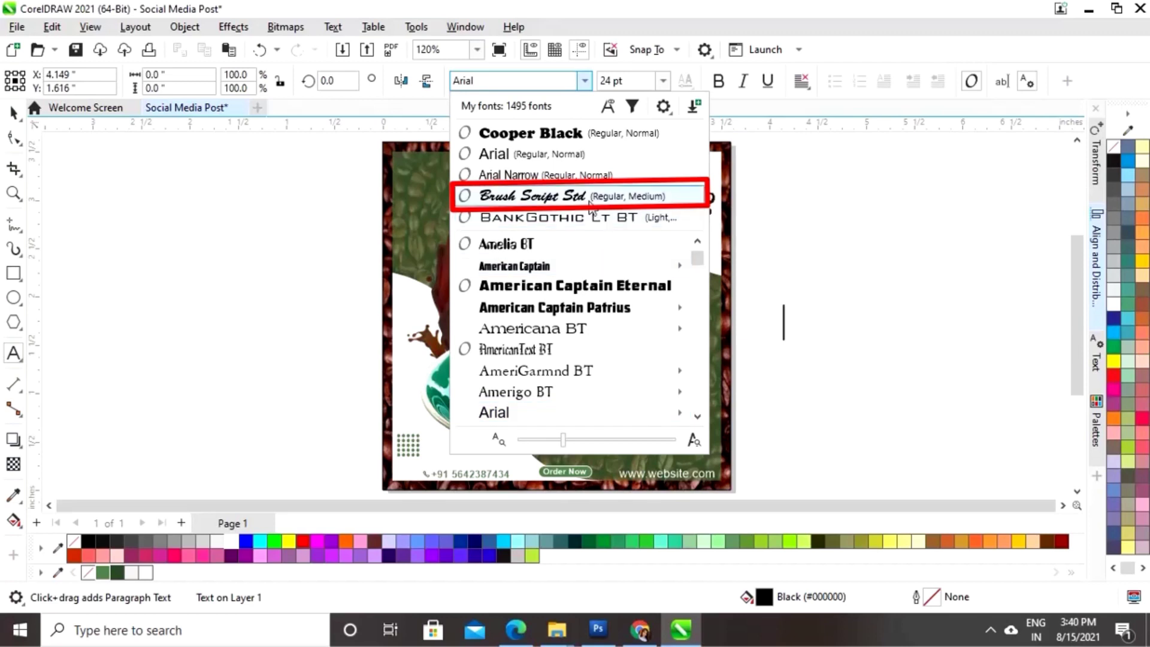
{"action": "left_click", "coordinate": [527, 196]}
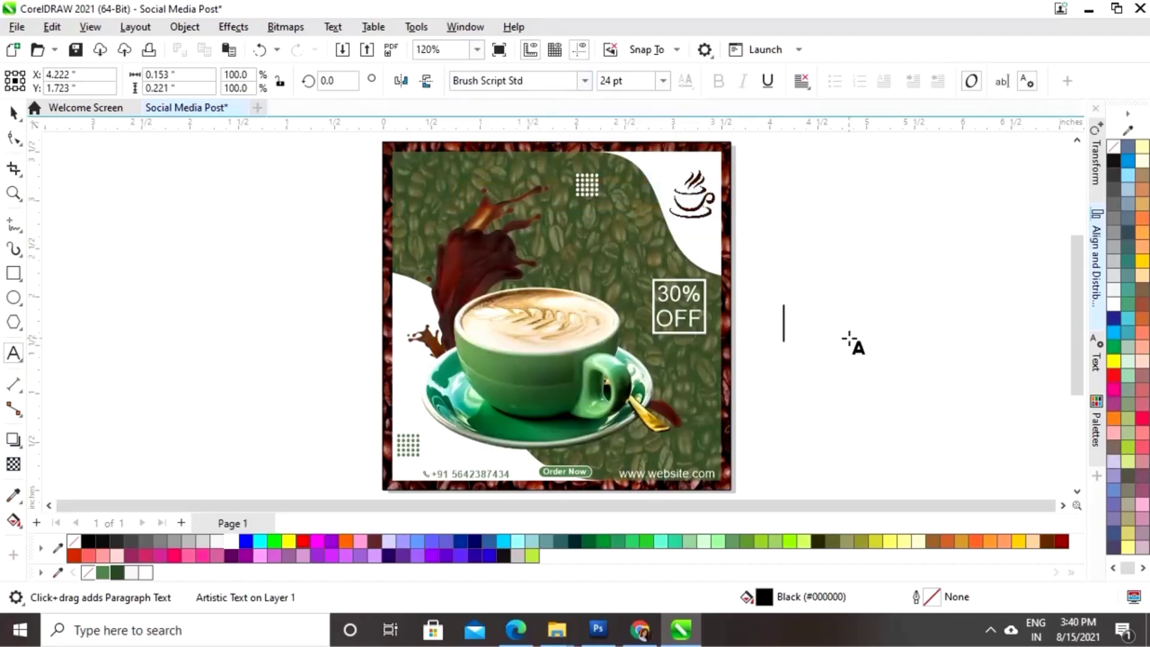
{"action": "type", "text": "HOT"}
{"action": "left_click", "coordinate": [13, 113]}
{"action": "left_click_drag", "start_coordinate": [778, 342], "coordinate": [773, 362]}
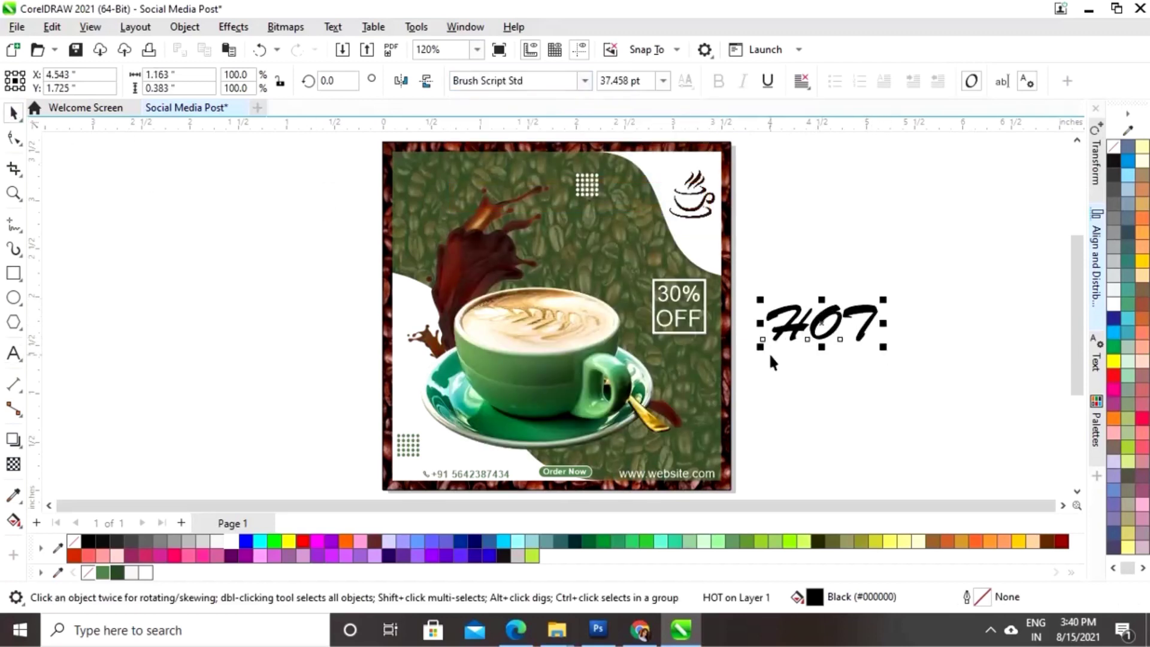
- Make HOT green with a 1.0 pt white outline at the poster's top-left
{"action": "left_click", "coordinate": [103, 572]}
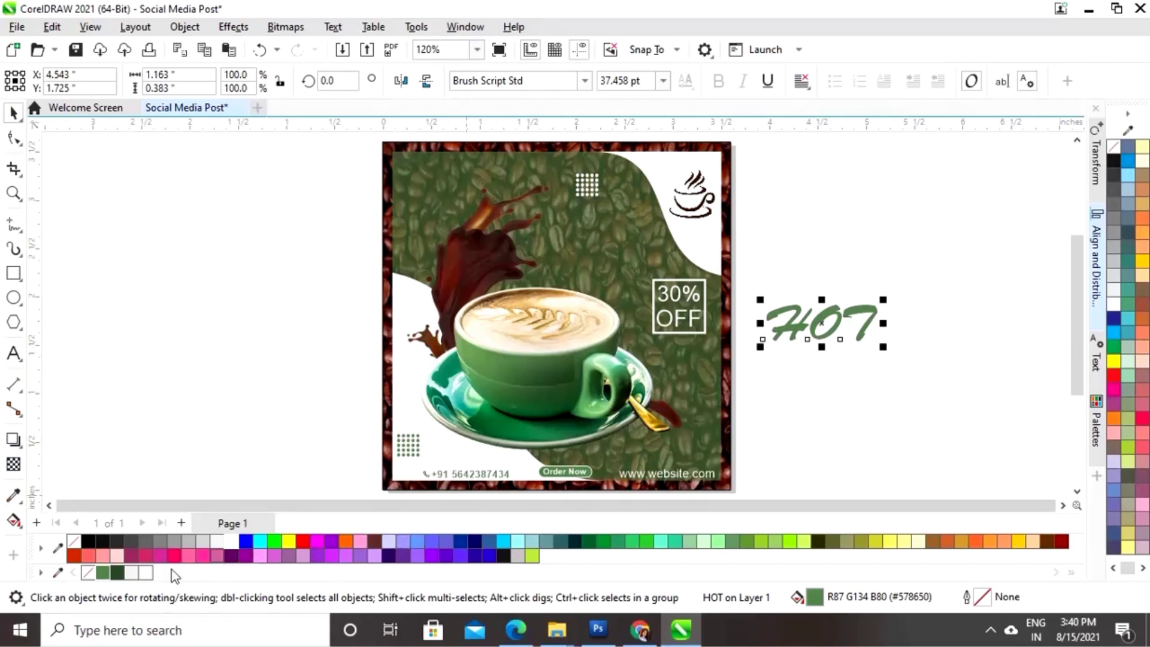
{"action": "right_click", "coordinate": [232, 545]}
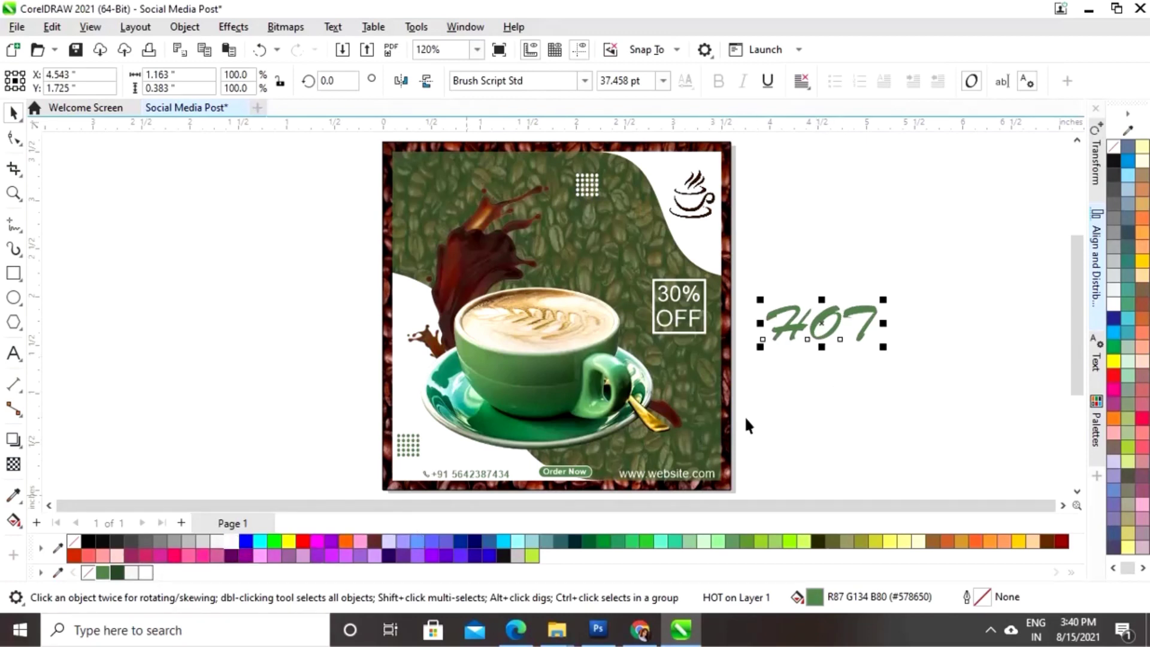
{"action": "left_click_drag", "start_coordinate": [826, 329], "coordinate": [459, 205]}
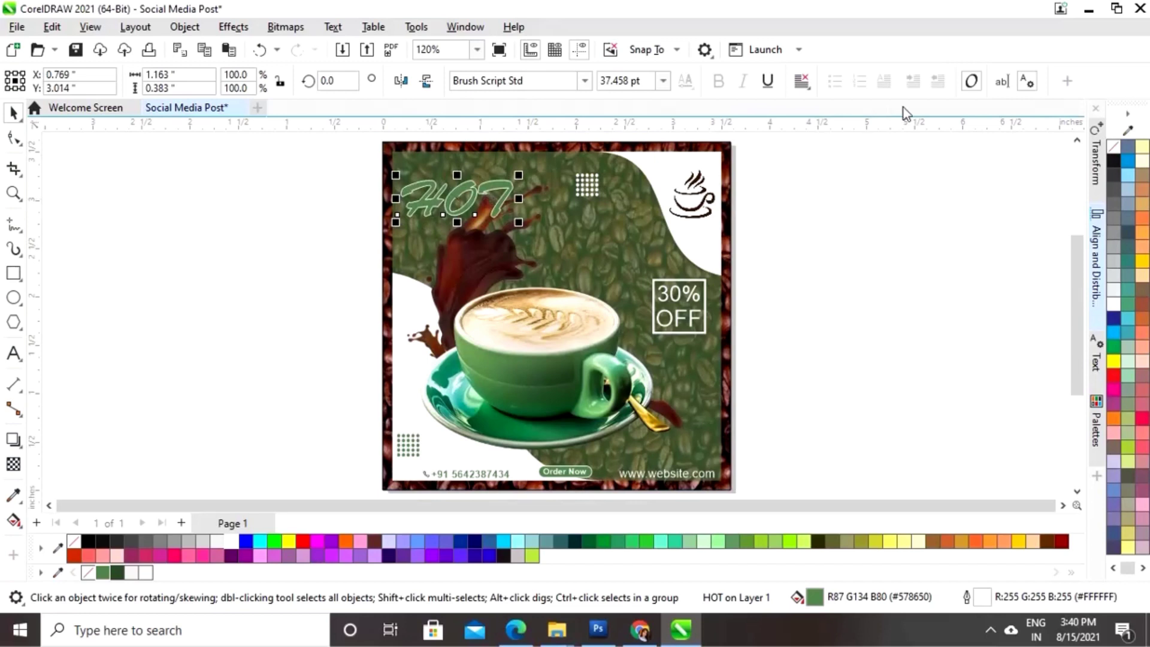
{"action": "left_click", "coordinate": [1097, 362]}
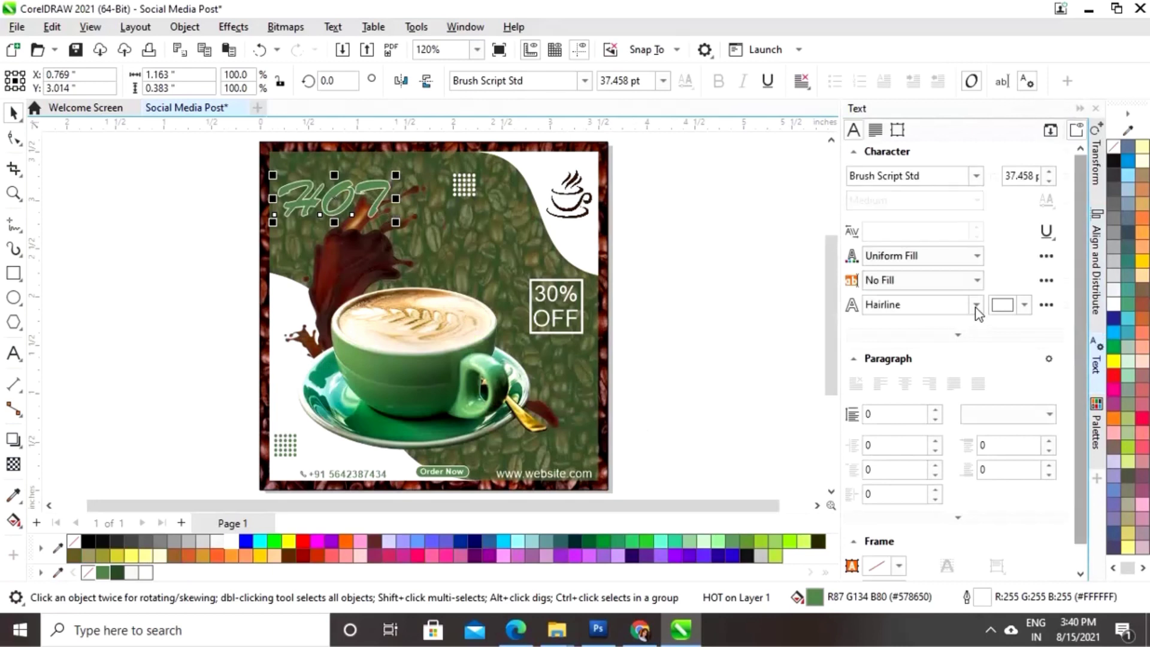
{"action": "left_click", "coordinate": [977, 306]}
{"action": "left_click", "coordinate": [899, 374]}
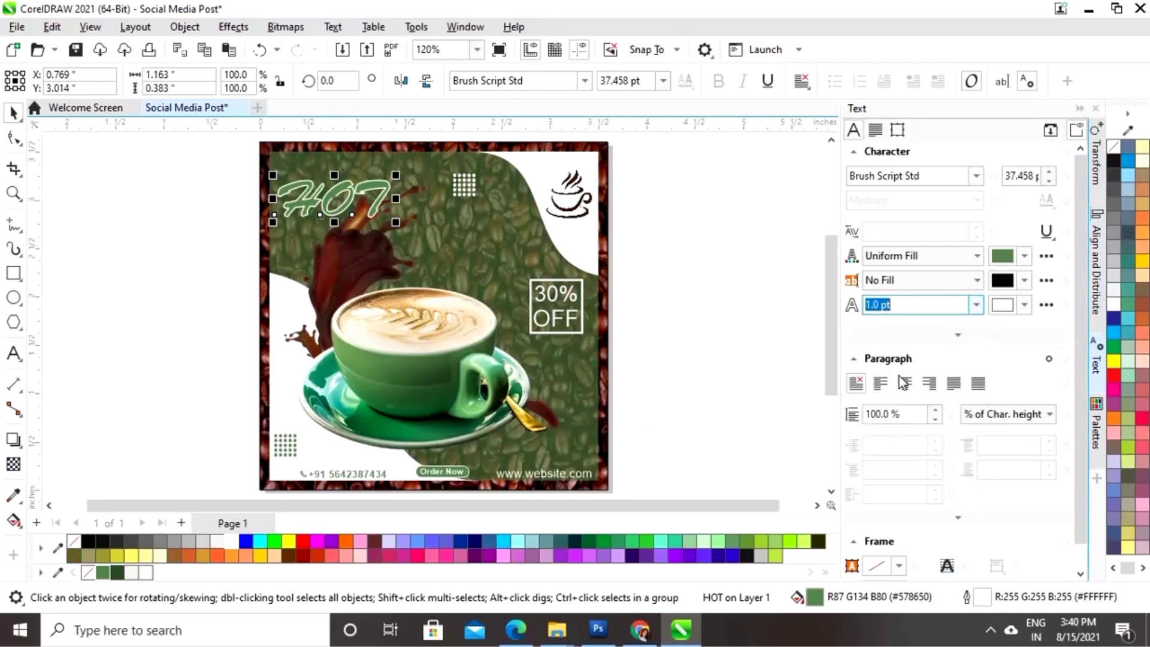
{"action": "left_click", "coordinate": [1080, 109]}
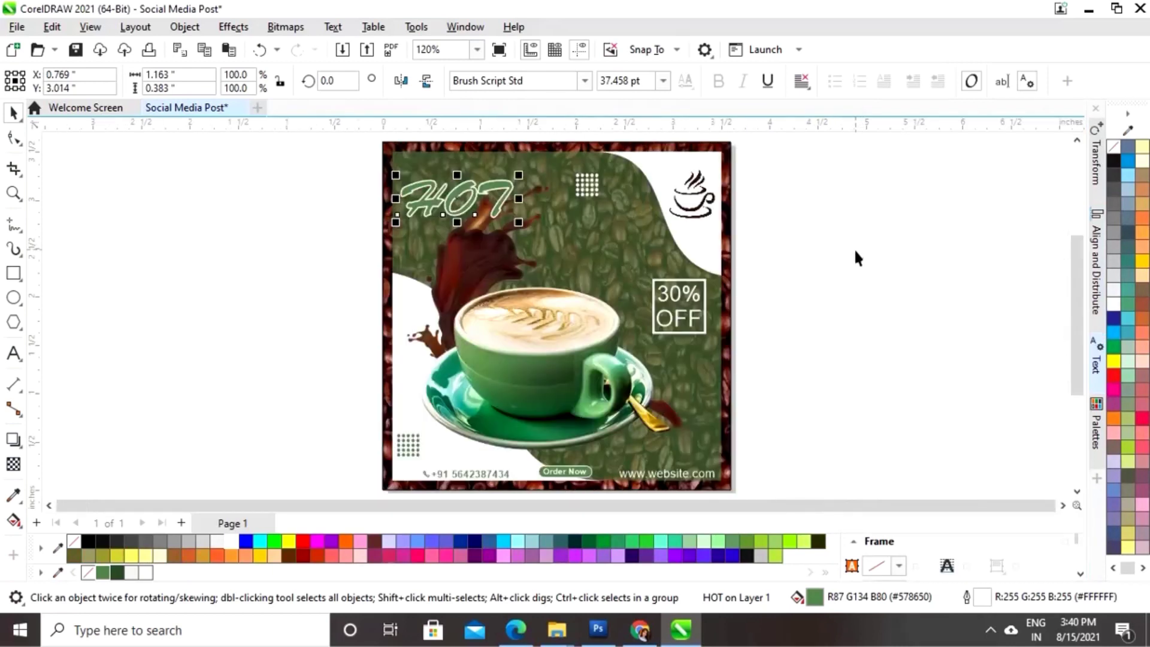
{"action": "left_click", "coordinate": [876, 254]}
- Create the word 'Coffee' in the script font beside the poster, enlarged to about 62 pt
{"action": "left_click", "coordinate": [14, 354]}
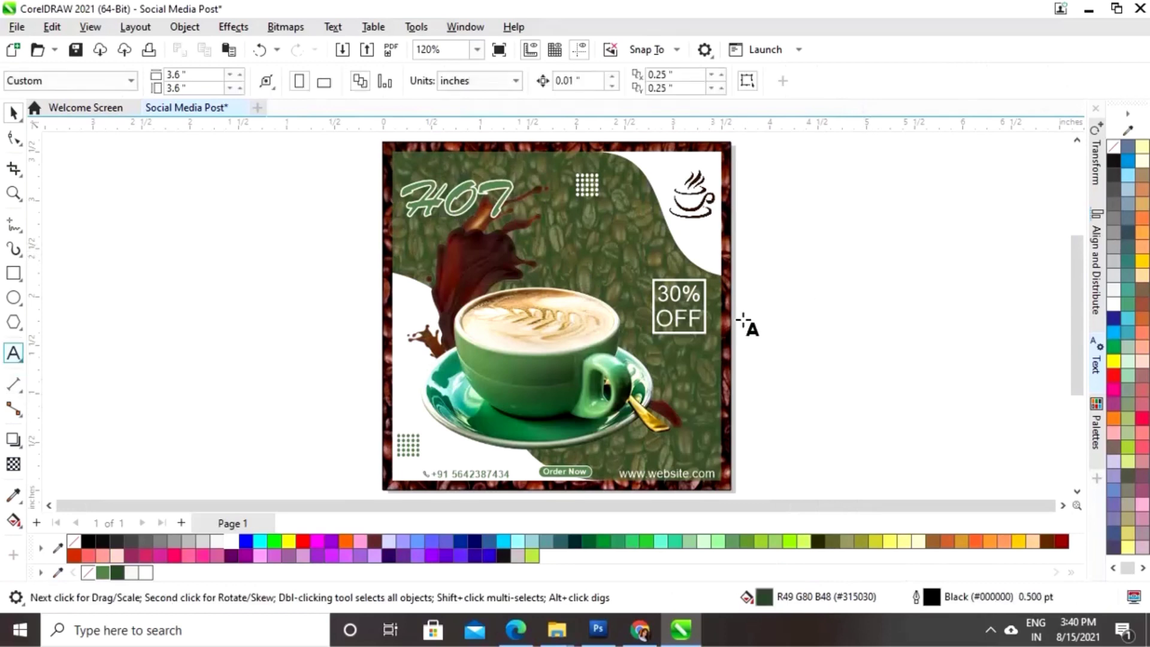
{"action": "left_click", "coordinate": [765, 341]}
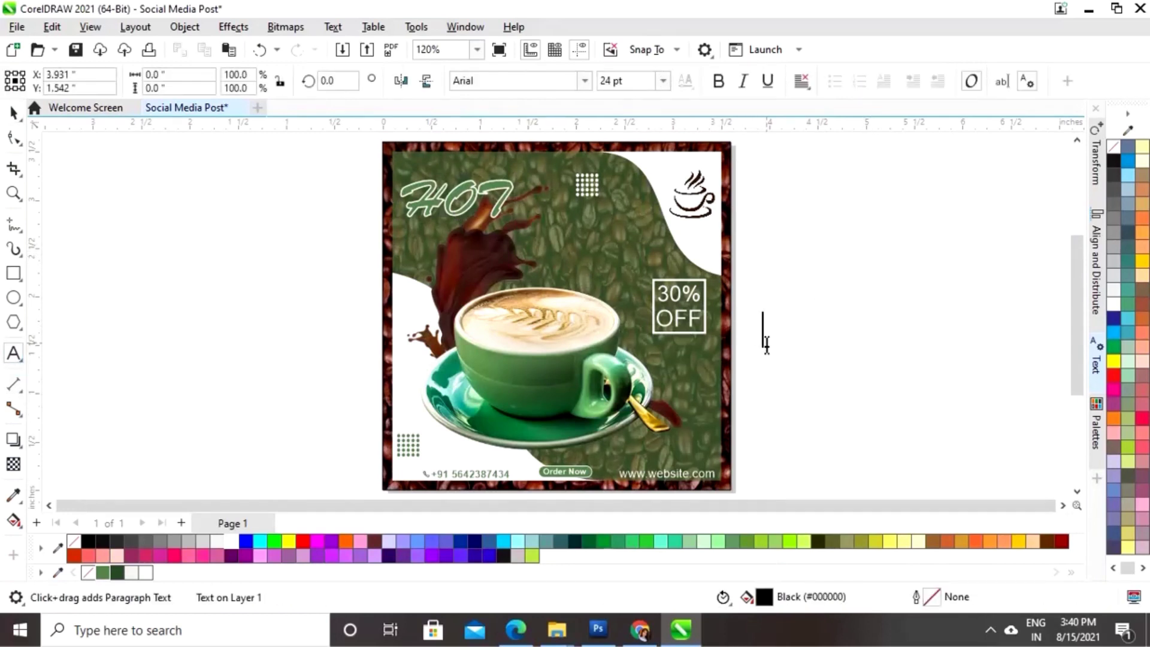
{"action": "left_click", "coordinate": [585, 81]}
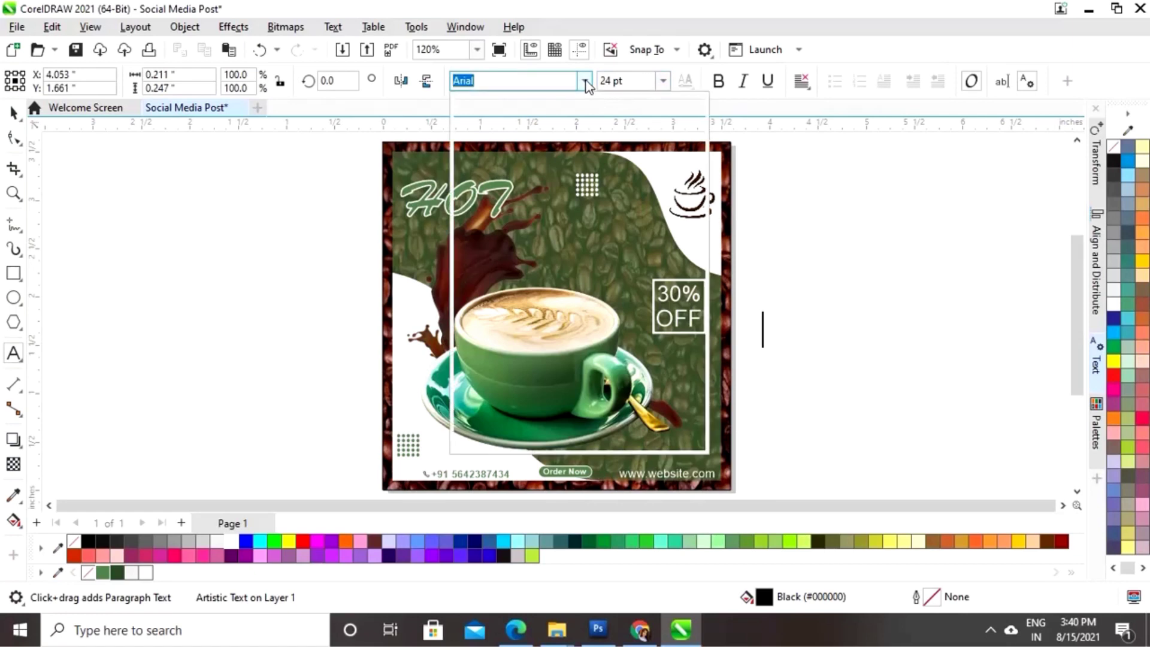
{"action": "left_click", "coordinate": [769, 293]}
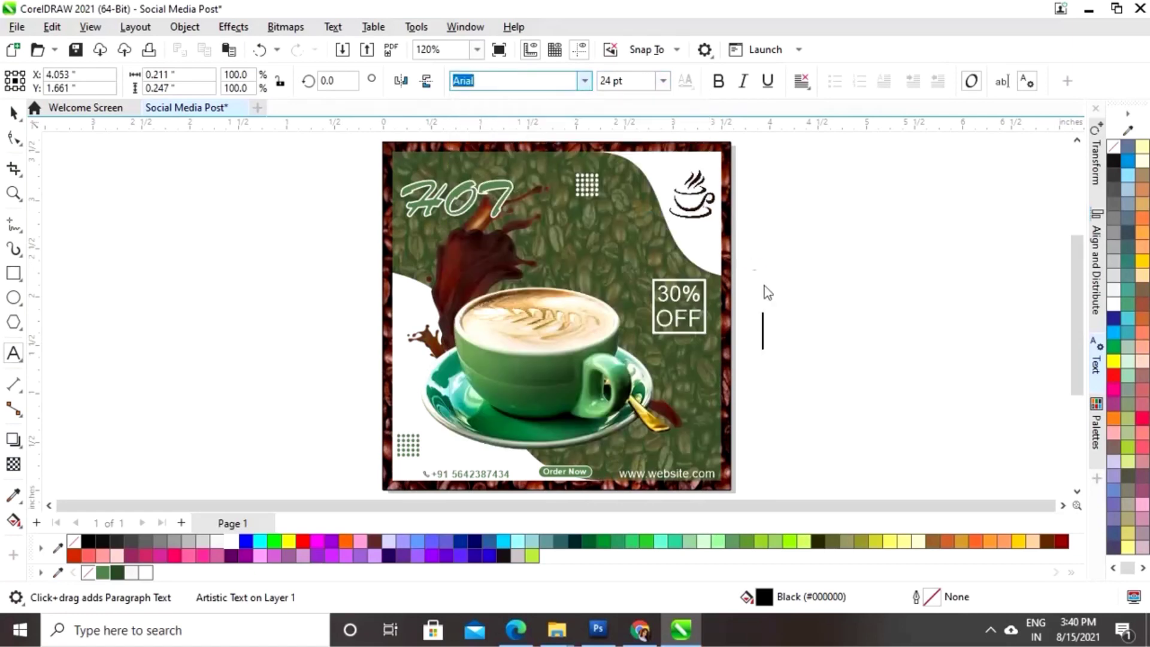
{"action": "type", "text": "C"}
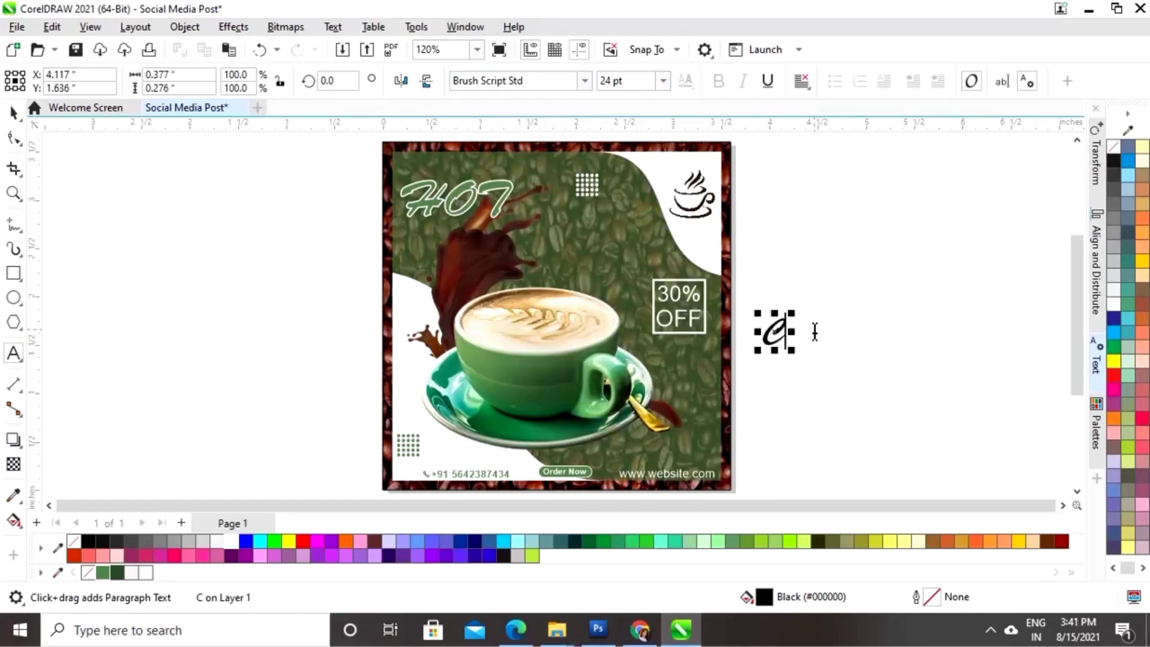
{"action": "type", "text": "offee"}
{"action": "key", "text": "ctrl+space"}
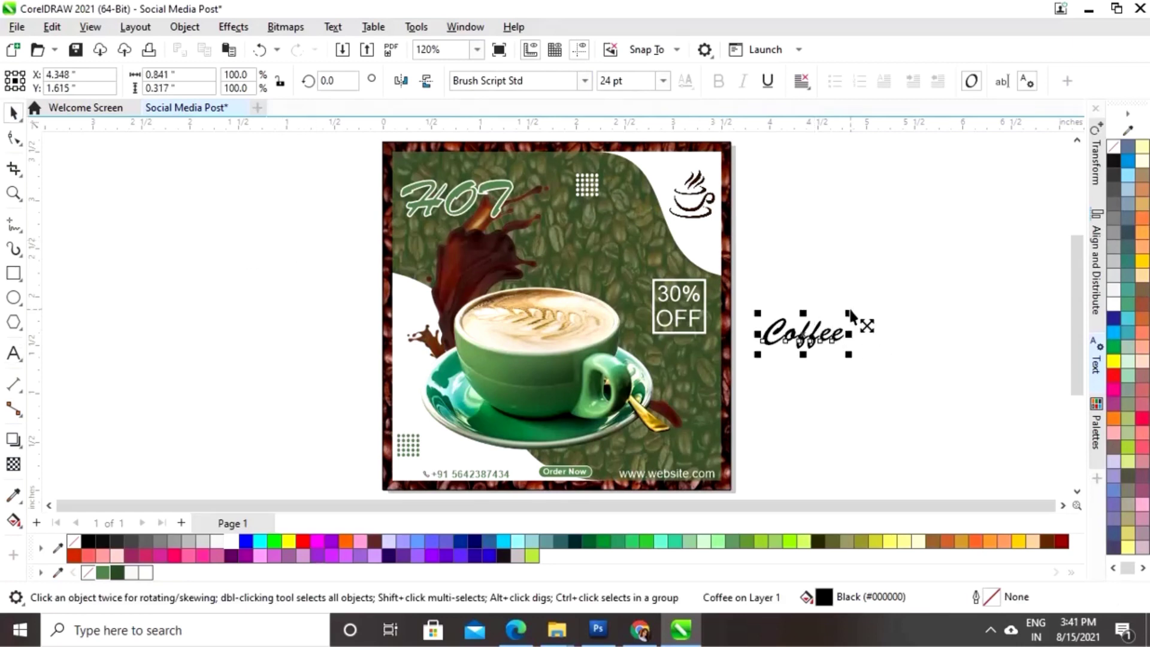
{"action": "left_click_drag", "start_coordinate": [866, 314], "coordinate": [924, 296]}
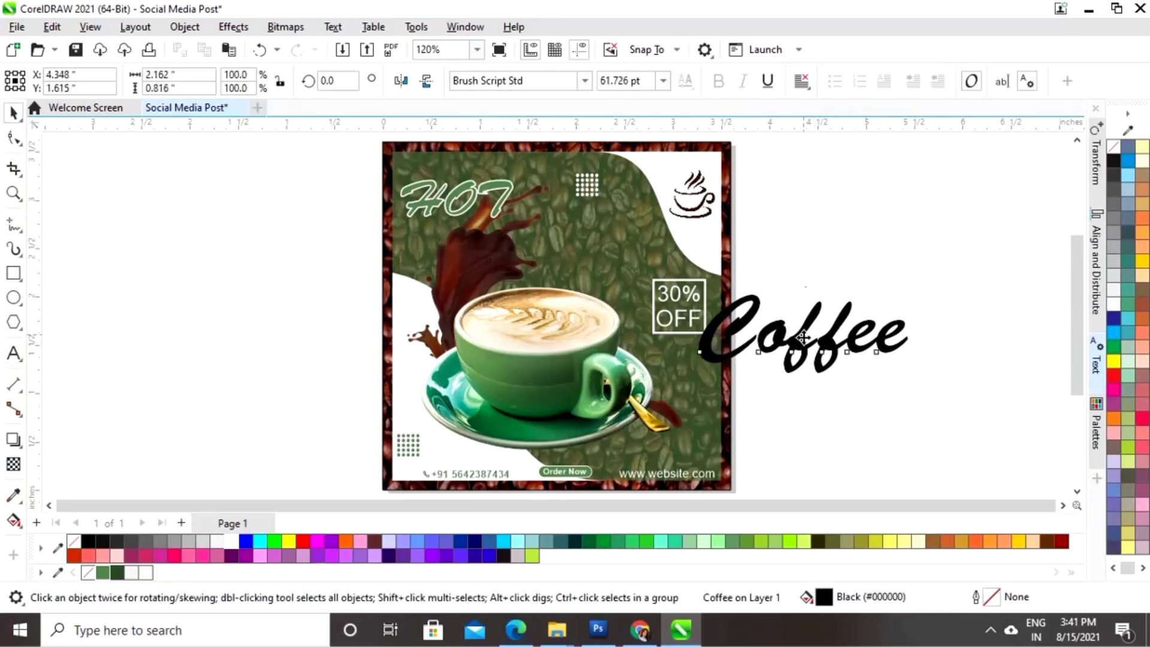
- Place Coffee below HOT, fill it white, and shrink it to about 55 pt
{"action": "left_click_drag", "start_coordinate": [803, 333], "coordinate": [523, 257]}
{"action": "left_click", "coordinate": [230, 541]}
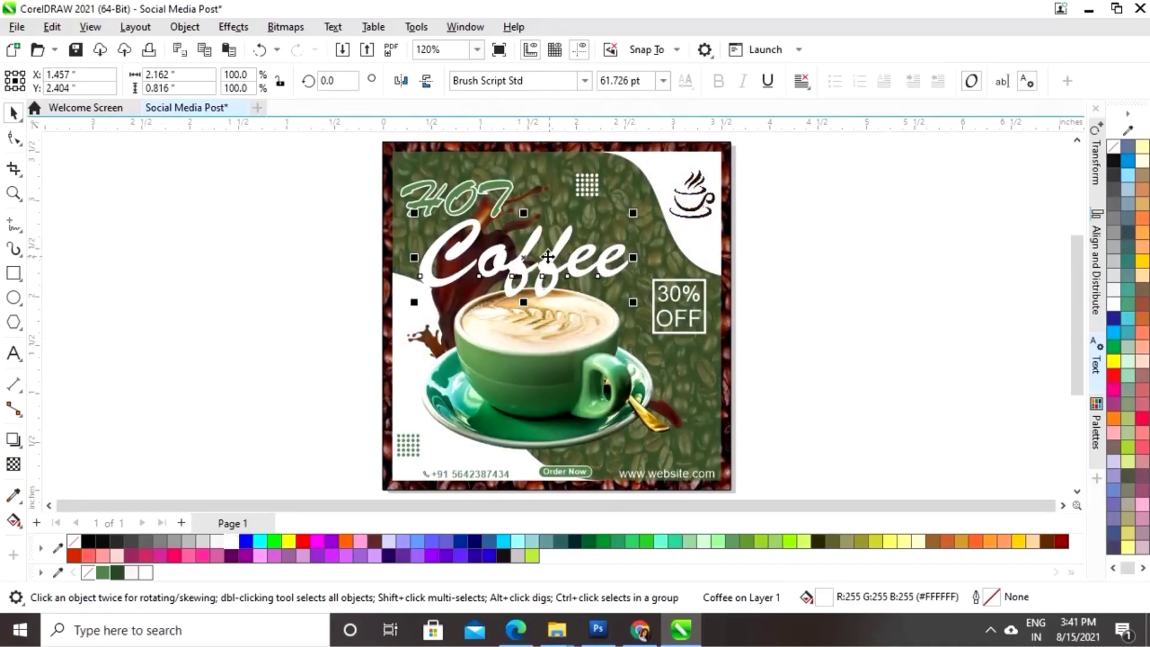
{"action": "left_click_drag", "start_coordinate": [546, 257], "coordinate": [543, 261]}
{"action": "left_click_drag", "start_coordinate": [631, 215], "coordinate": [623, 220]}
- Bring the coffee cup image in front of the Coffee text
{"action": "left_click", "coordinate": [865, 313]}
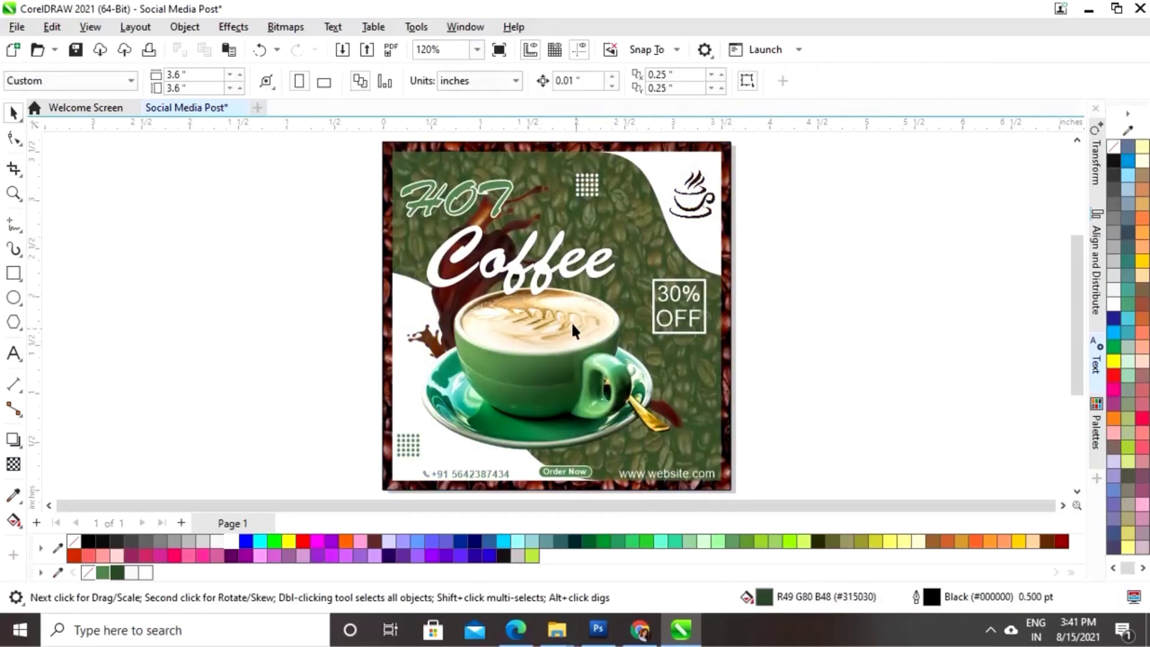
{"action": "left_click", "coordinate": [545, 274]}
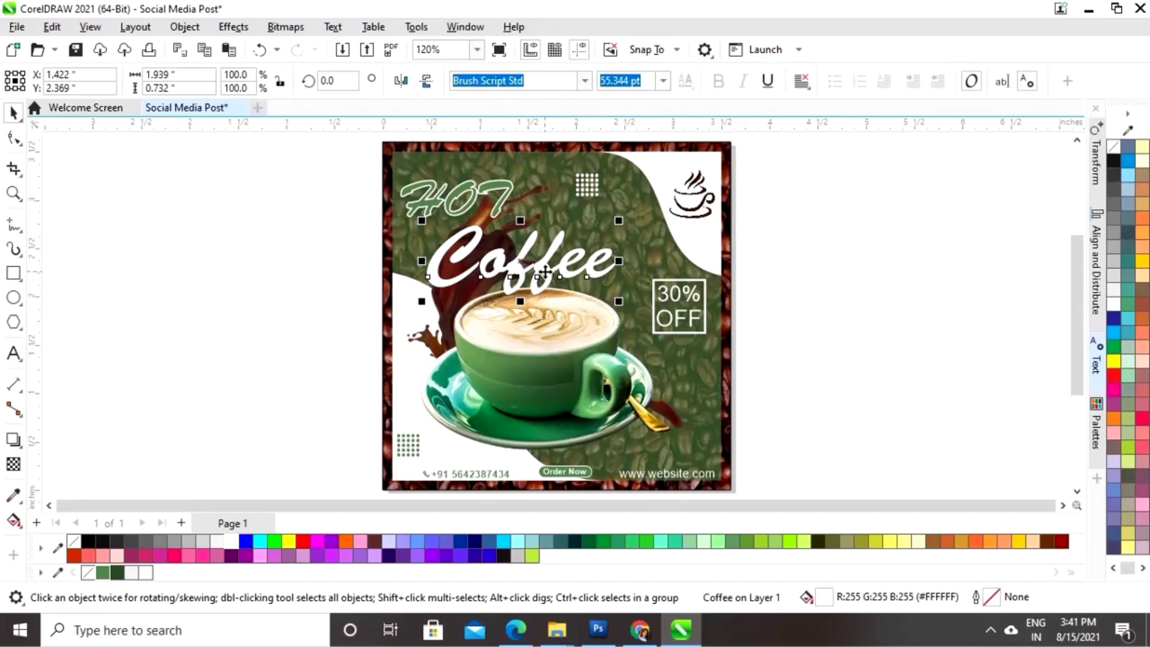
{"action": "left_click", "coordinate": [854, 362]}
{"action": "left_click", "coordinate": [593, 352]}
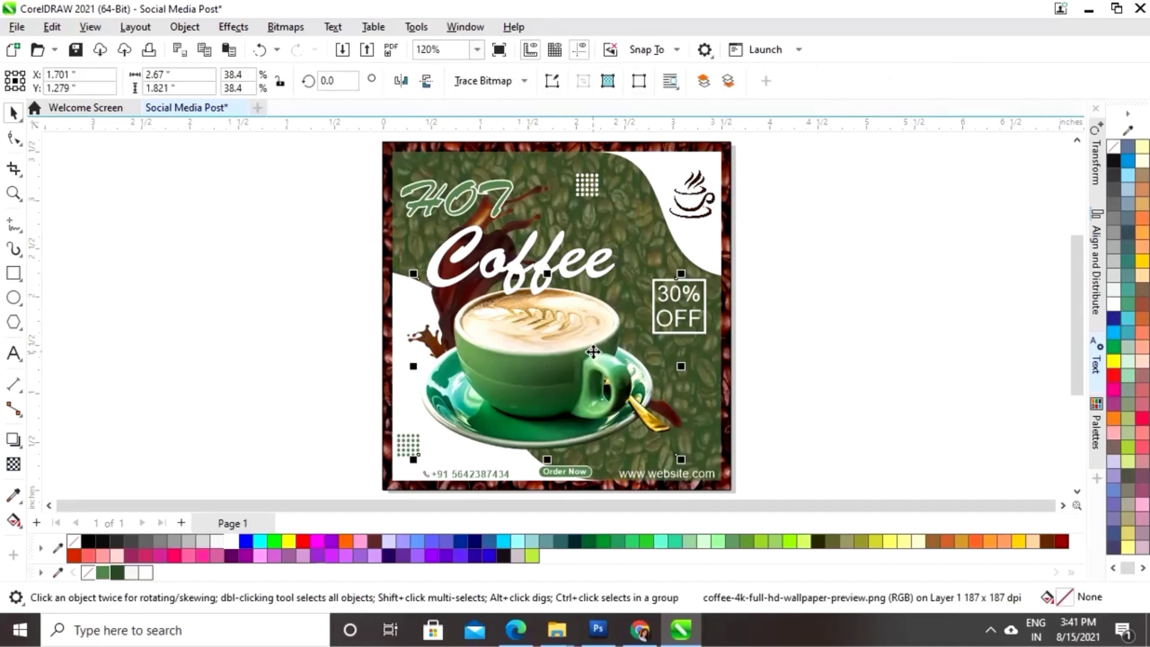
{"action": "key", "text": "shift+Page_Up"}
- Tilt Coffee about 7.5° counterclockwise, nudge it into place, and preview the poster full screen
{"action": "left_click", "coordinate": [879, 265]}
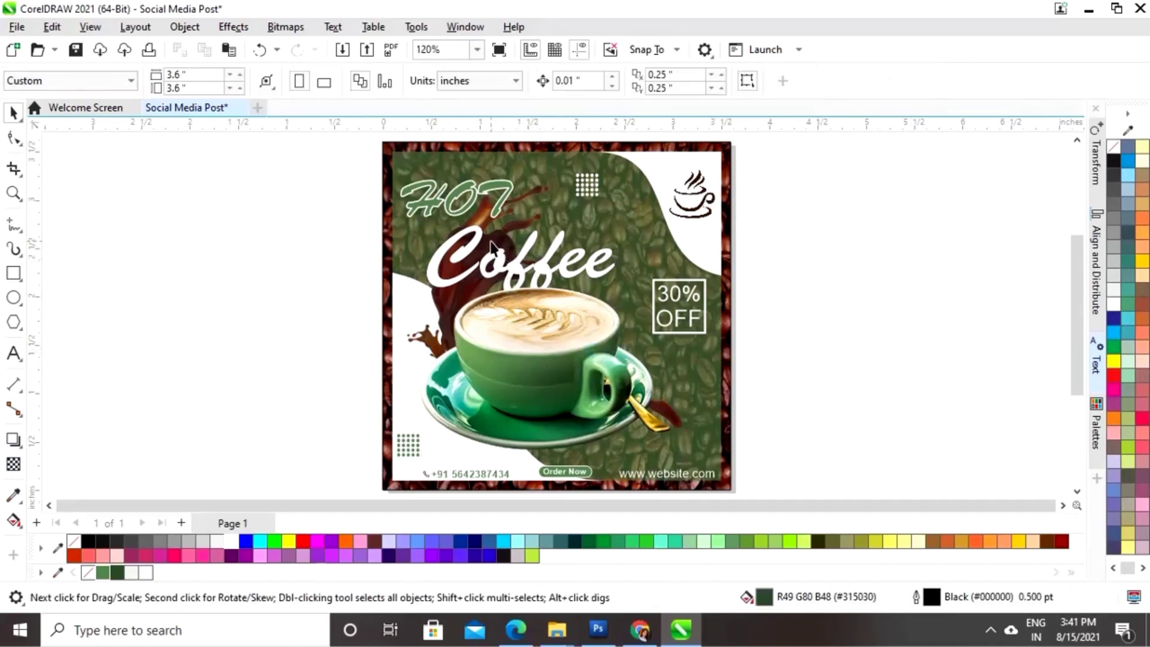
{"action": "left_click_drag", "start_coordinate": [540, 270], "coordinate": [537, 255]}
{"action": "left_click", "coordinate": [598, 224]}
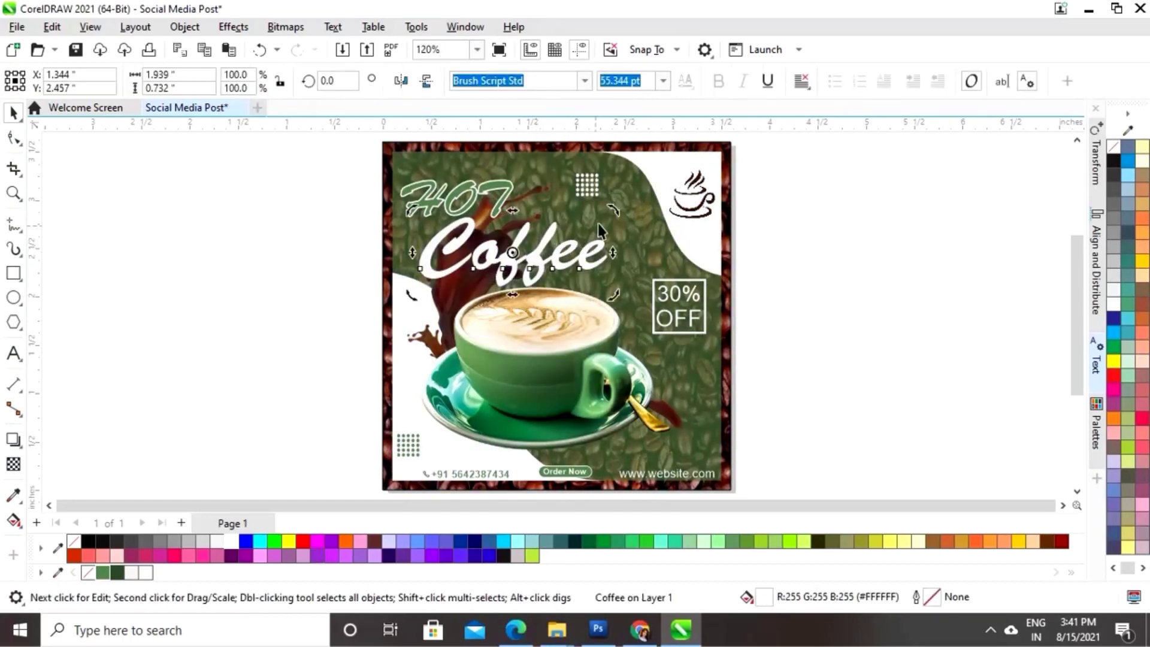
{"action": "left_click_drag", "start_coordinate": [612, 211], "coordinate": [609, 197]}
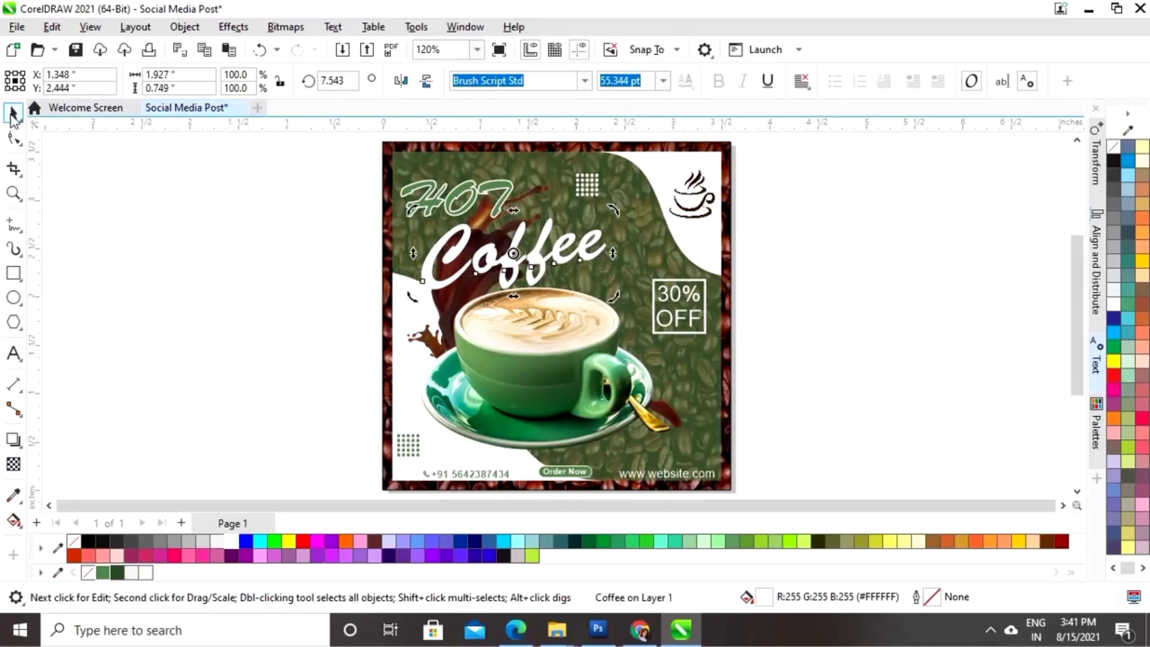
{"action": "left_click", "coordinate": [173, 258]}
{"action": "left_click", "coordinate": [510, 254]}
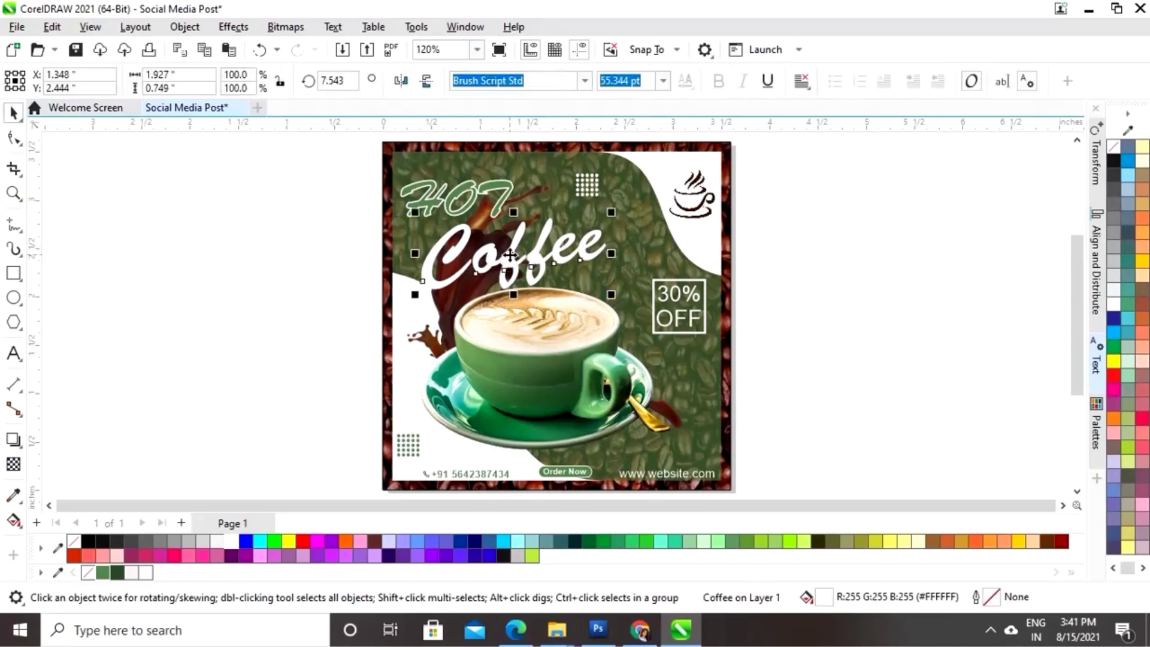
{"action": "left_click_drag", "start_coordinate": [510, 254], "coordinate": [508, 252]}
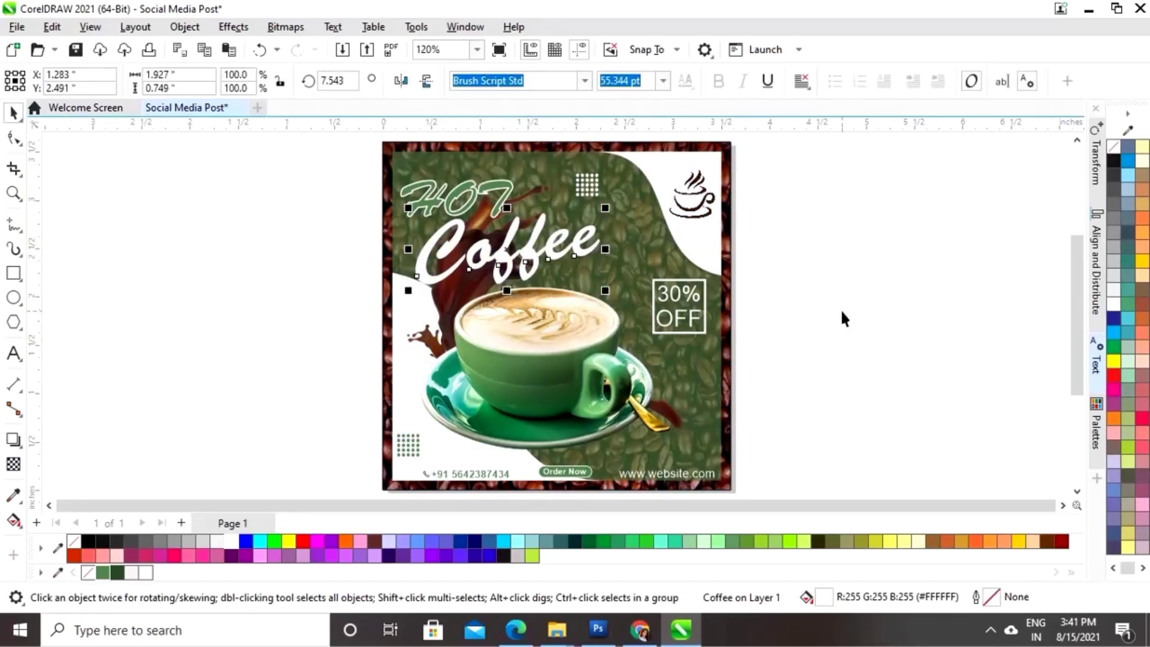
{"action": "left_click", "coordinate": [825, 353]}
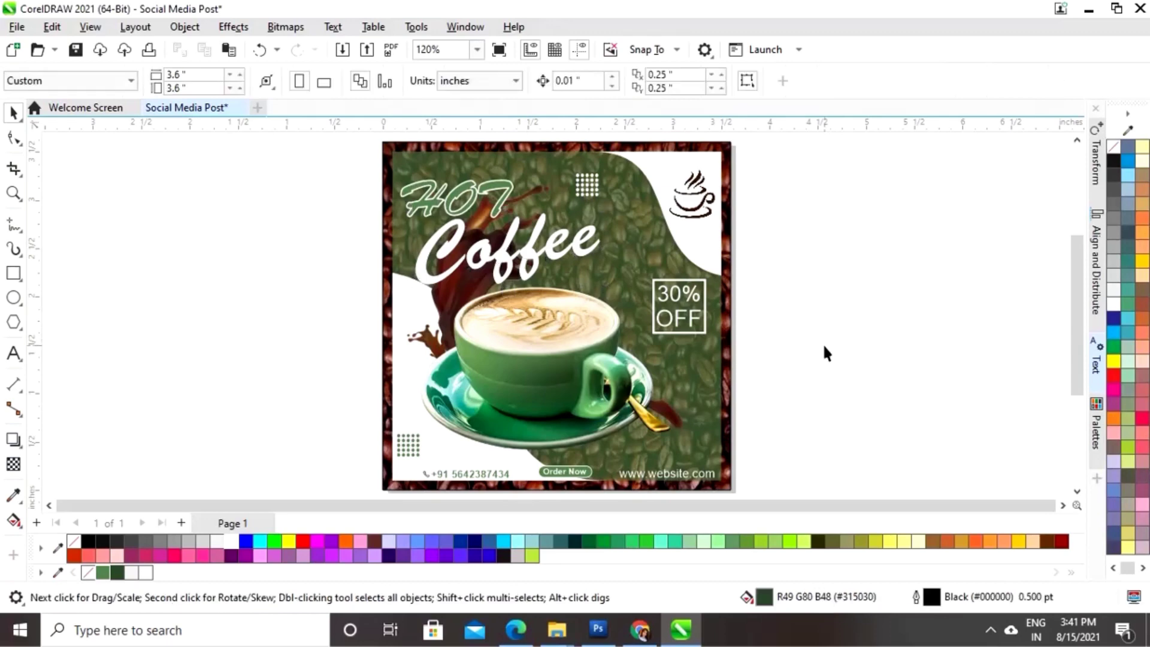
{"action": "key", "text": "F9"}
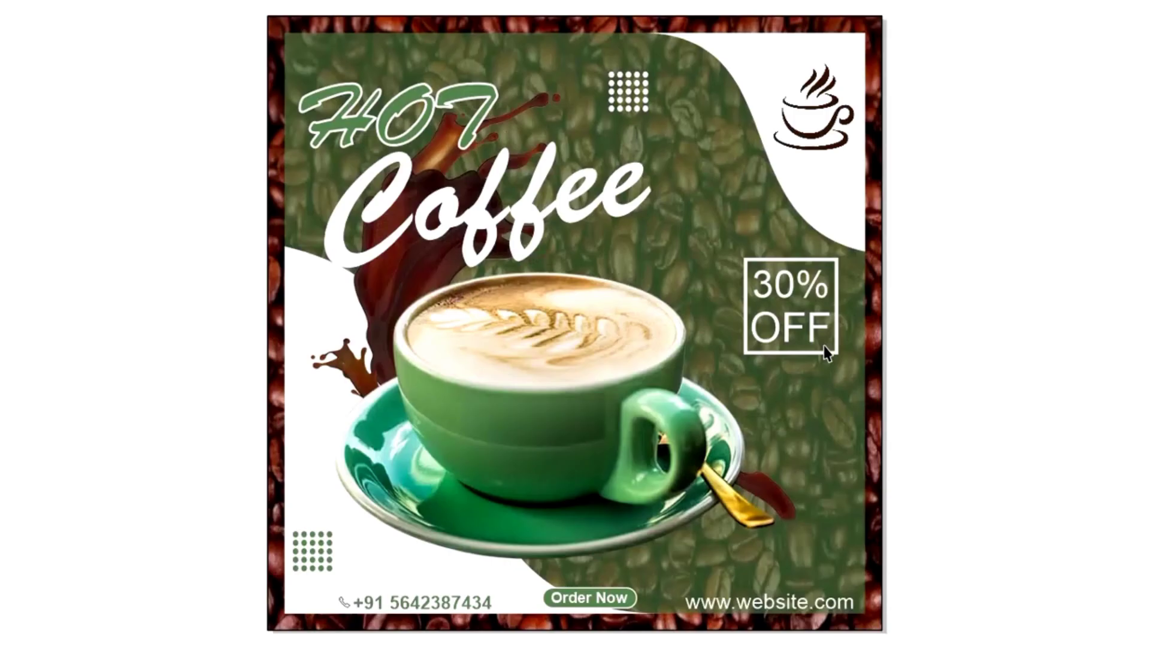